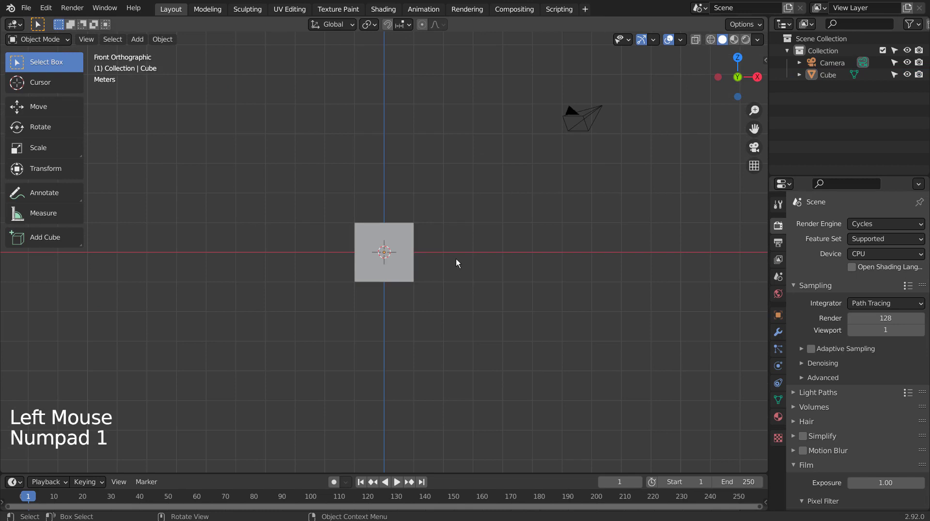
Delete the cube's front face to open up one side of the mesh
{"action": "key", "text": "Tab"}
{"action": "key", "text": "3"}
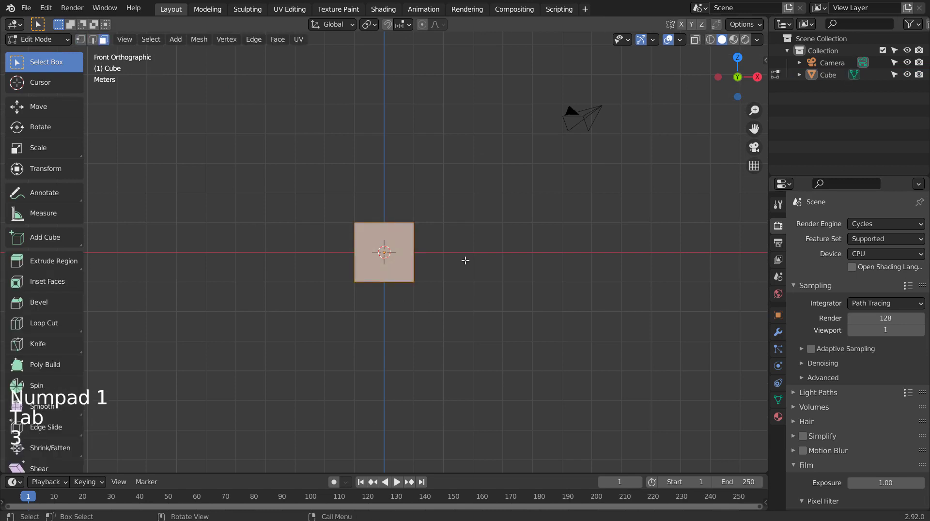
{"action": "left_click", "coordinate": [407, 259]}
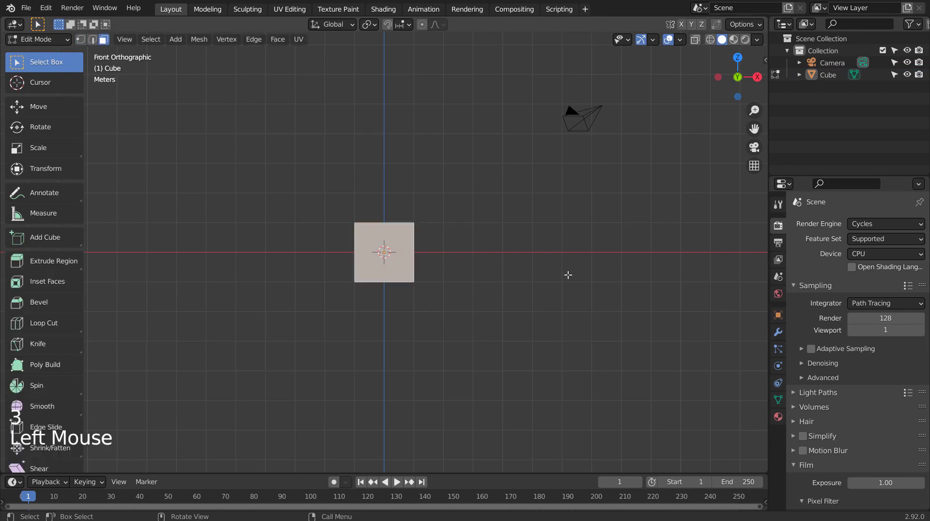
{"action": "key", "text": "x"}
{"action": "left_click", "coordinate": [567, 302]}
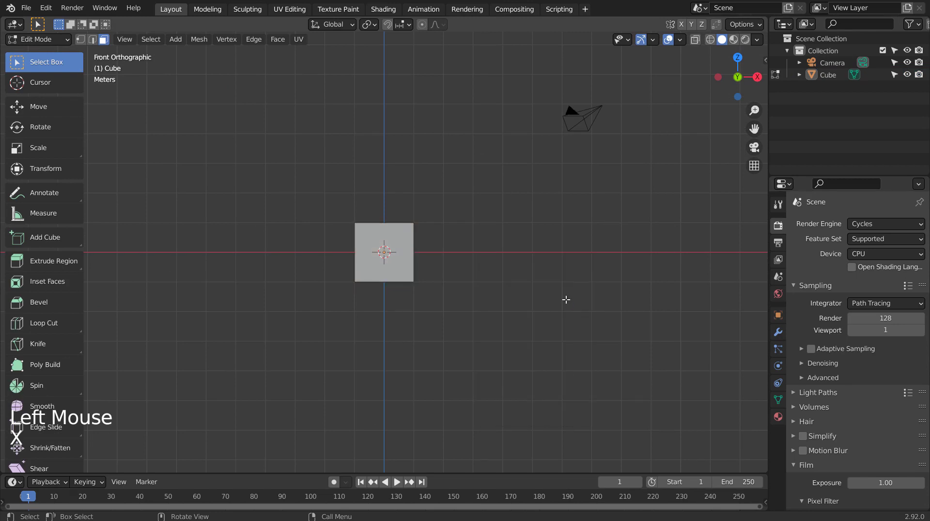
Move the cube's back face outward along the Y axis to stretch the box into a long corridor
{"action": "scroll", "coordinate": [565, 300], "scroll_direction": "up", "scroll_amount": 2}
{"action": "scroll", "coordinate": [565, 300], "scroll_direction": "up", "scroll_amount": 4}
{"action": "middle_click_drag", "start_coordinate": [559, 306], "coordinate": [504, 328]}
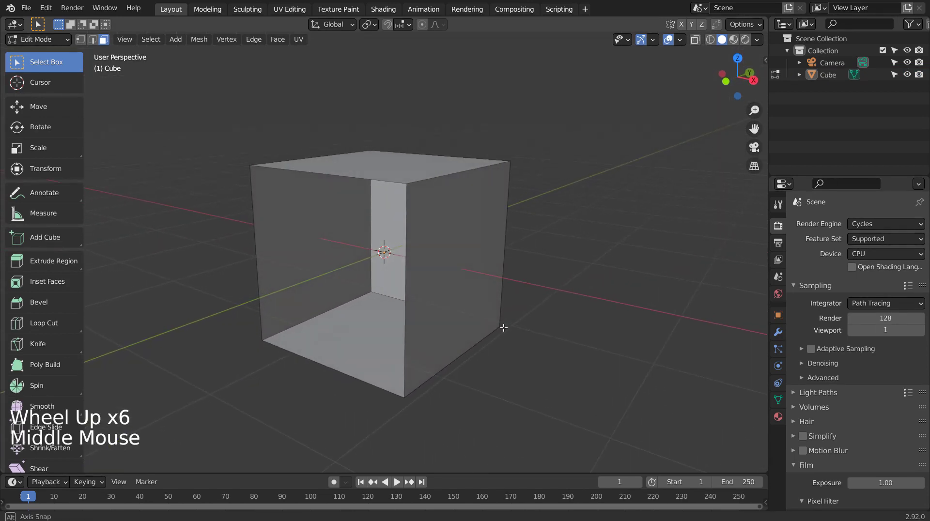
{"action": "left_click", "coordinate": [395, 264]}
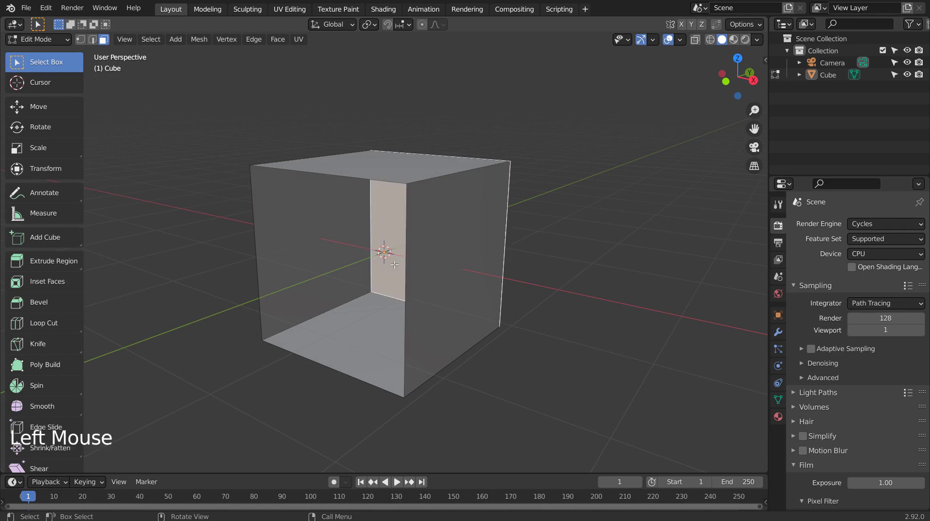
{"action": "middle_click_drag", "start_coordinate": [586, 326], "coordinate": [573, 333]}
{"action": "key", "text": "g"}
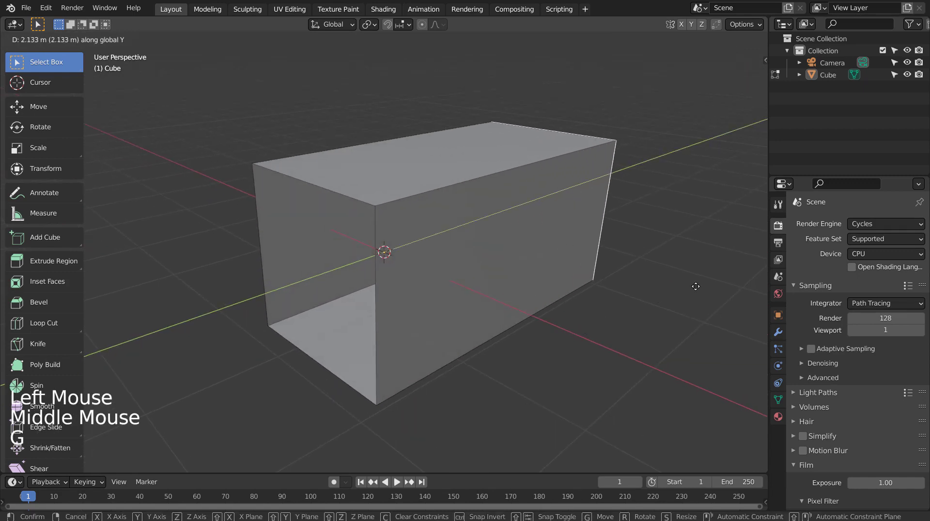
{"action": "left_click", "coordinate": [32, 257]}
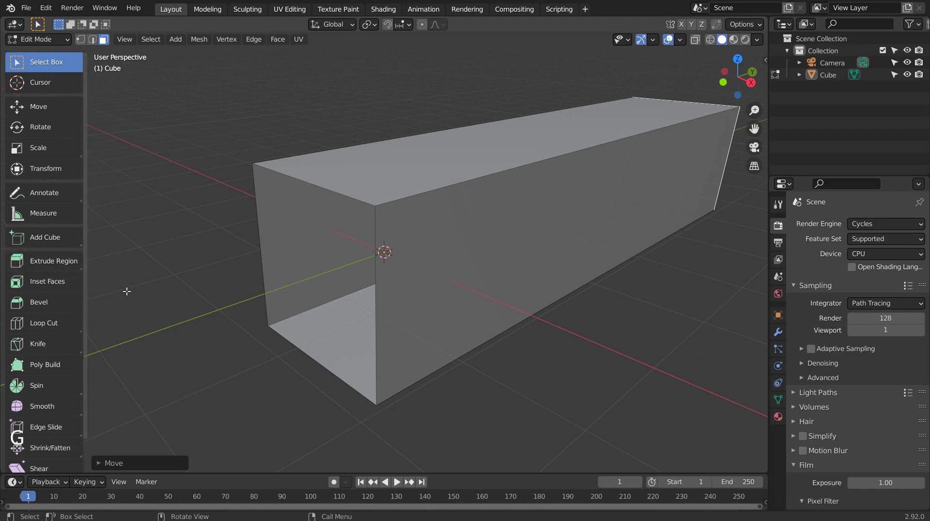
Duplicate the corridor's ceiling face and place the copy slightly below the ceiling along the Z axis
{"action": "middle_click_drag", "start_coordinate": [277, 349], "coordinate": [359, 317]}
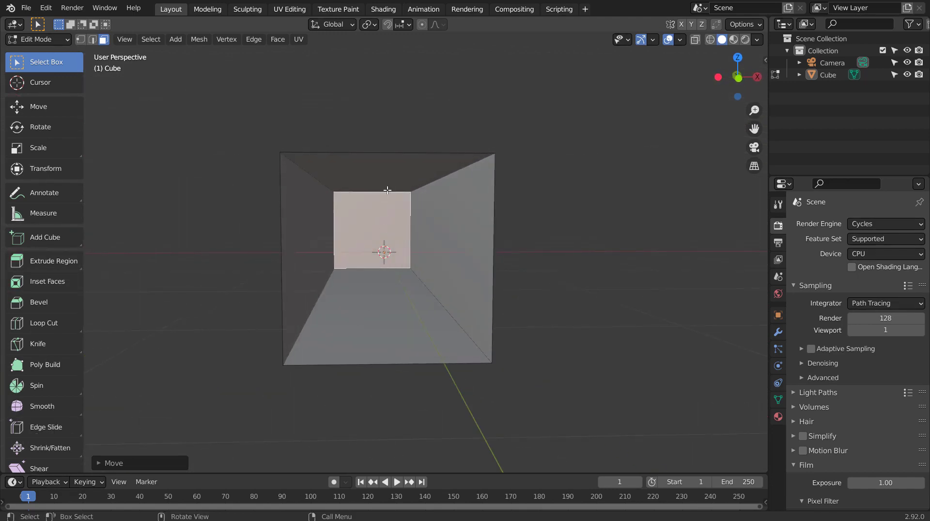
{"action": "left_click", "coordinate": [391, 176]}
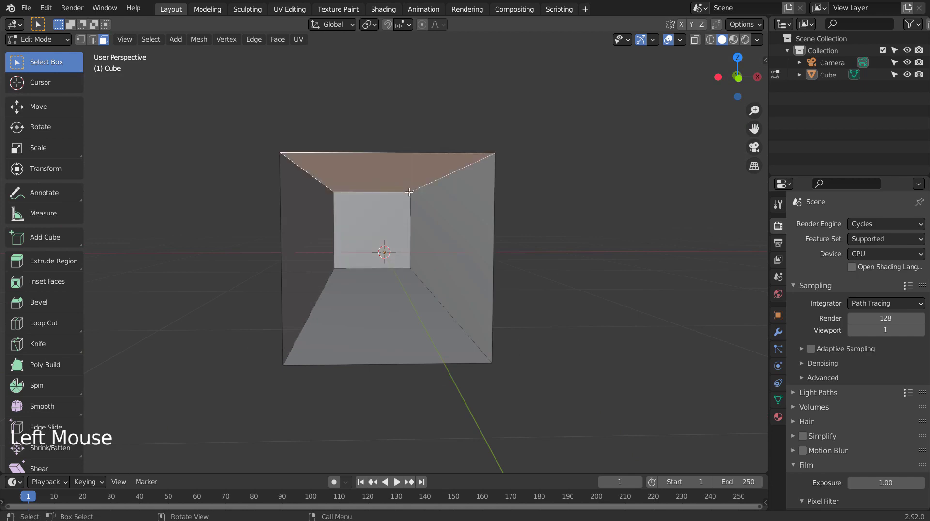
{"action": "key", "text": "shift"}
{"action": "key", "text": "shift+d"}
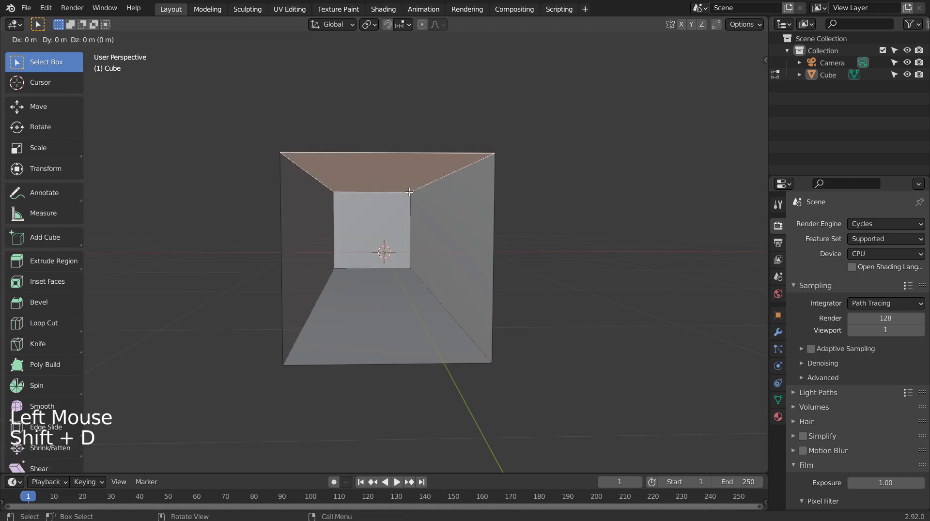
{"action": "key", "text": "z"}
{"action": "left_click", "coordinate": [408, 198]}
Add a loop cut with 8 cuts running lengthwise along the lowered ceiling copy
{"action": "middle_click_drag", "start_coordinate": [470, 223], "coordinate": [384, 177]}
{"action": "key", "text": "ctrl+r"}
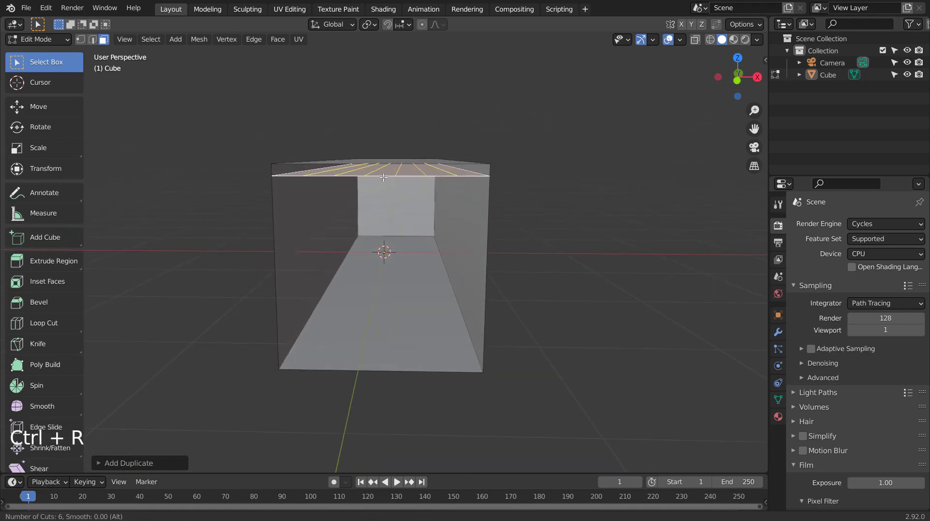
{"action": "scroll", "coordinate": [384, 177], "scroll_direction": "up", "scroll_amount": 8}
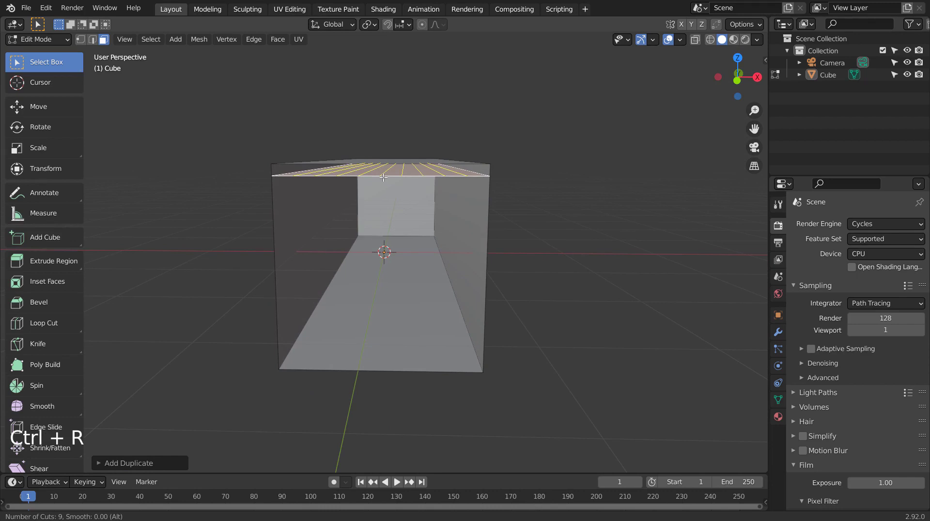
{"action": "scroll", "coordinate": [384, 178], "scroll_direction": "down", "scroll_amount": 8}
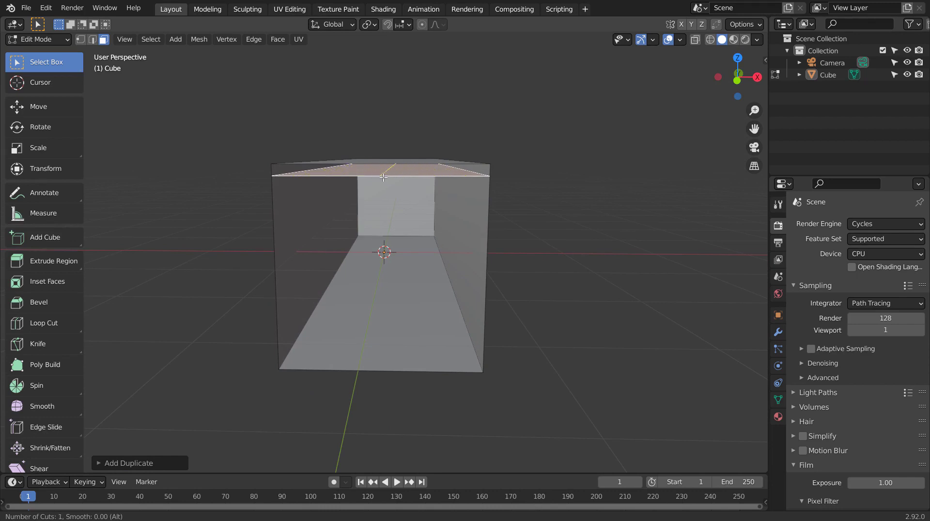
{"action": "left_click", "coordinate": [383, 177]}
{"action": "left_click", "coordinate": [383, 178]}
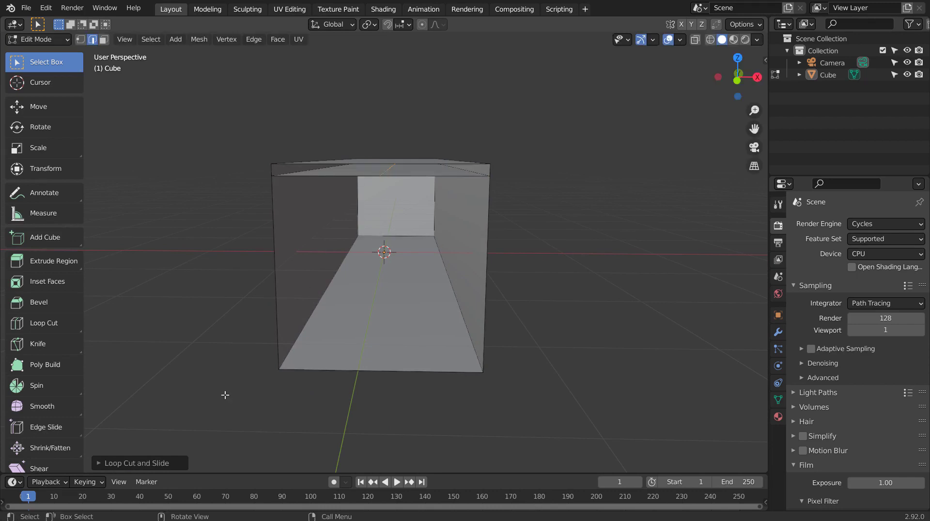
{"action": "left_click", "coordinate": [144, 467]}
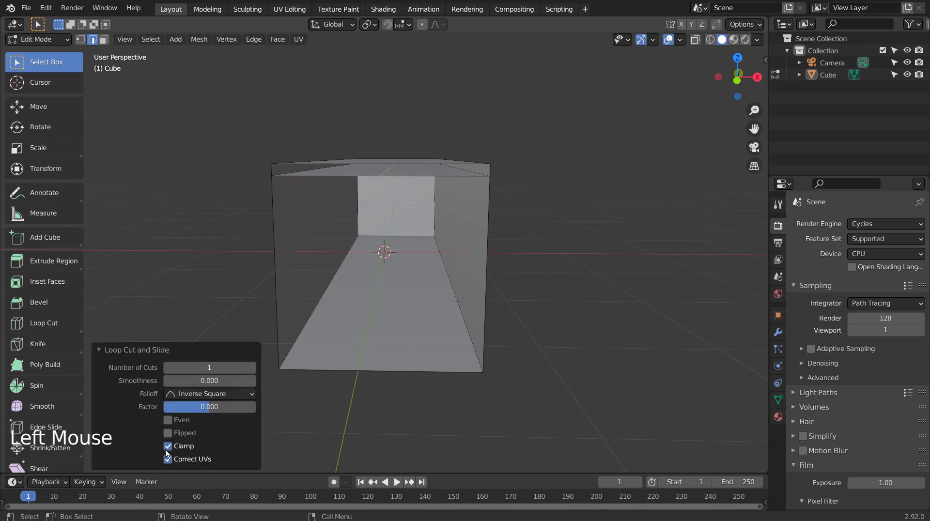
{"action": "double_click", "coordinate": [209, 368]}
{"action": "middle_click_drag", "start_coordinate": [344, 310], "coordinate": [363, 271]}
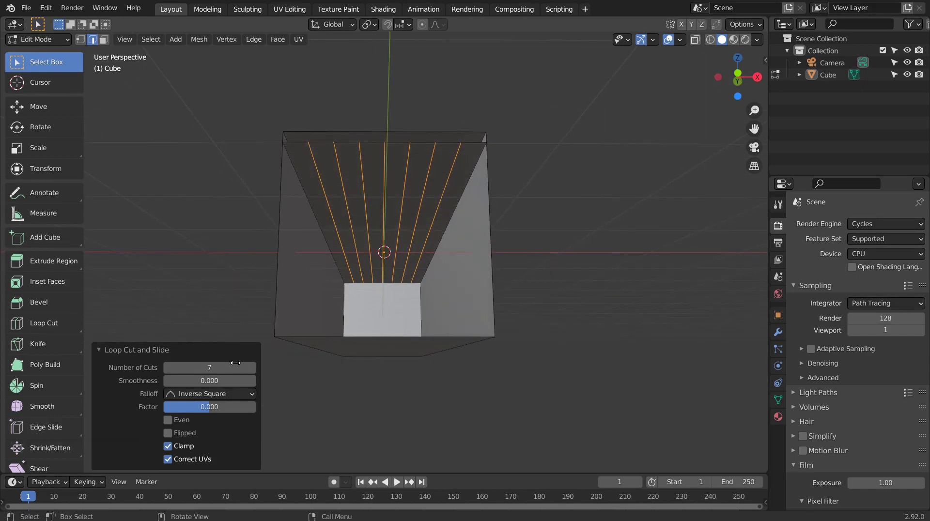
{"action": "left_click", "coordinate": [235, 363]}
{"action": "key", "text": "Return"}
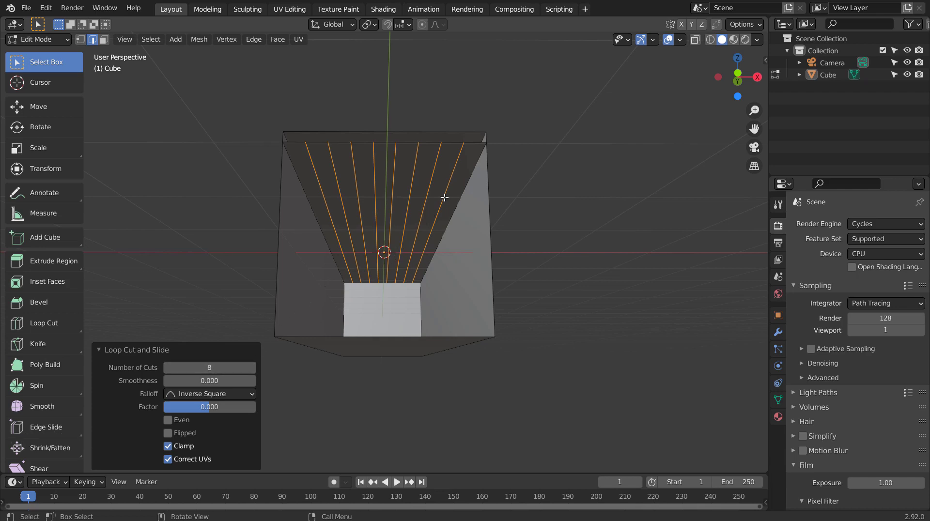
Delete every second lengthwise strip of the lowered ceiling face, keeping the two outermost strips
{"action": "key", "text": "3"}
{"action": "left_click", "coordinate": [444, 162]}
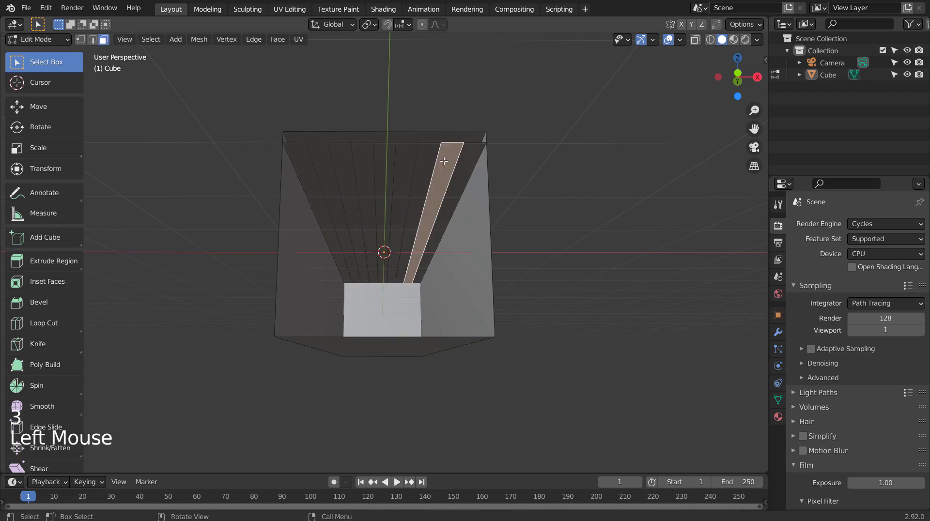
{"action": "left_click", "coordinate": [411, 160], "text": "shift"}
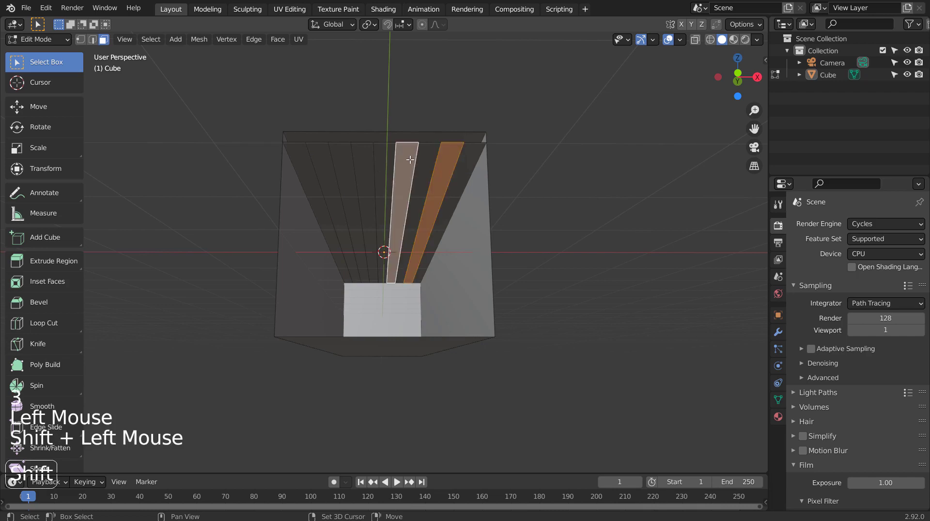
{"action": "left_click", "coordinate": [362, 161], "text": "shift"}
{"action": "left_click", "coordinate": [326, 166], "text": "shift"}
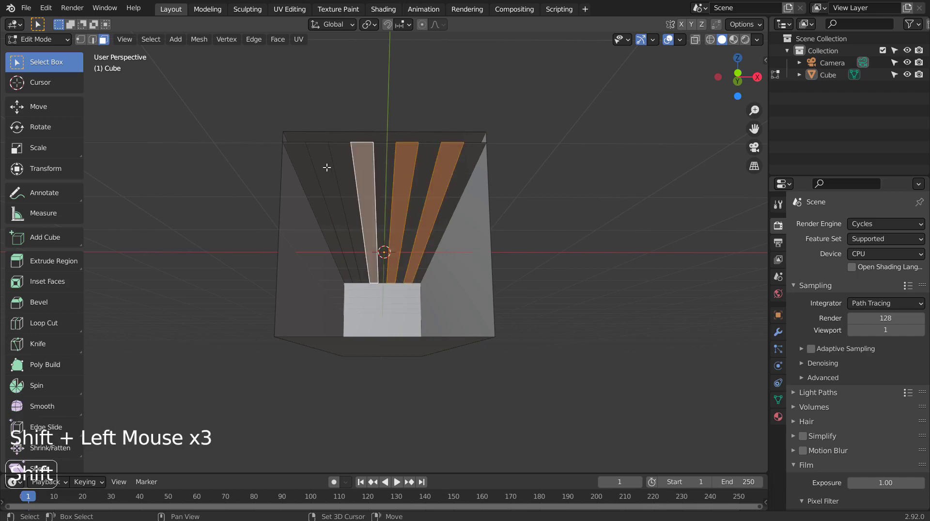
{"action": "middle_click_drag", "start_coordinate": [447, 206], "coordinate": [463, 261]}
{"action": "key", "text": "x"}
{"action": "left_click", "coordinate": [463, 262]}
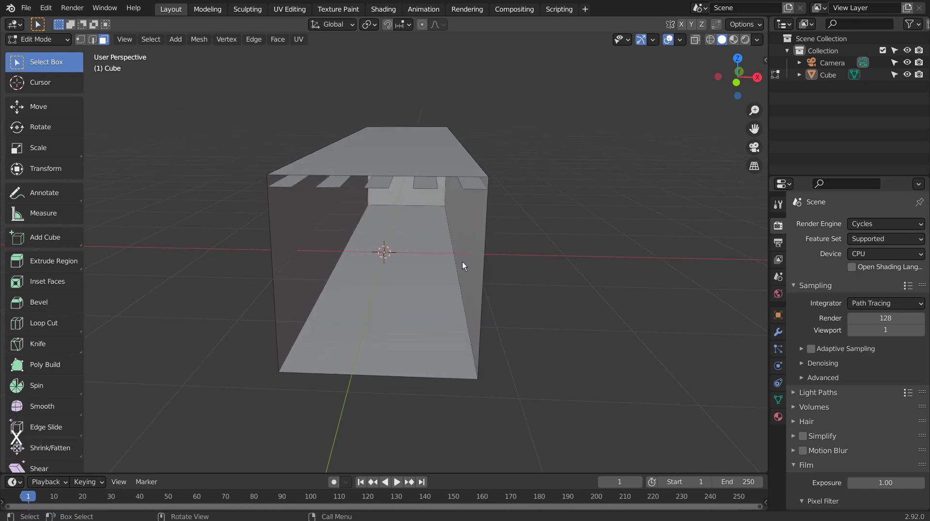
{"action": "key", "text": "KP_1"}
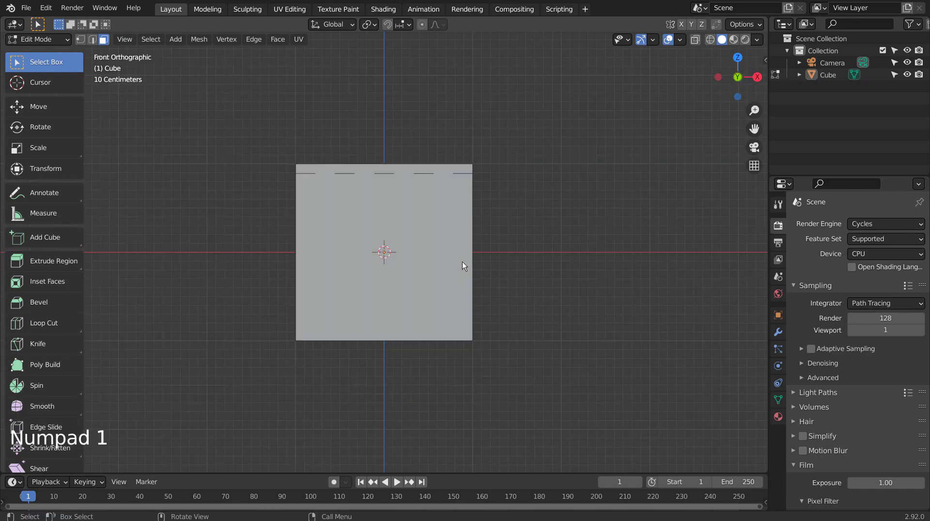
{"action": "mouse_move", "coordinate": [462, 262]}
{"action": "middle_mouse_down"}
{"action": "mouse_move", "coordinate": [450, 251]}
{"action": "mouse_move", "coordinate": [481, 259]}
{"action": "mouse_move", "coordinate": [453, 257]}
{"action": "middle_mouse_up"}
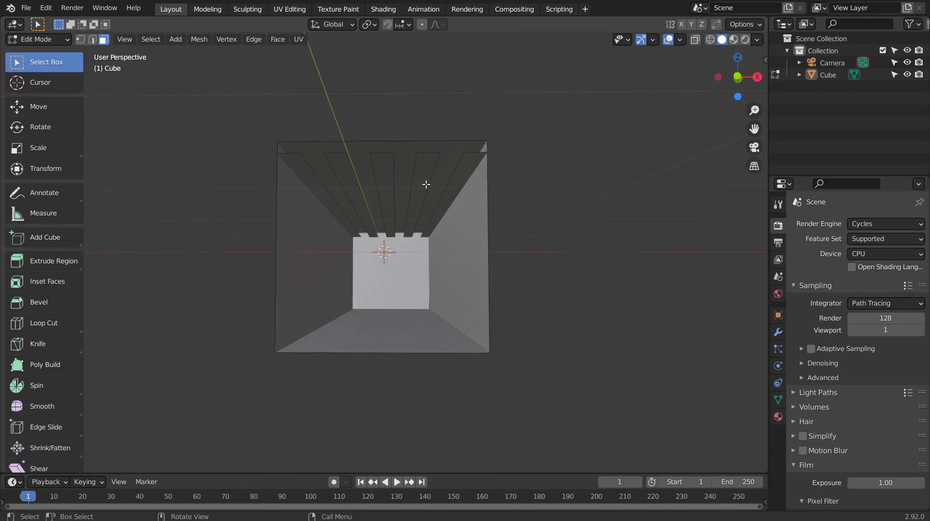
{"action": "key", "text": "Tab"}
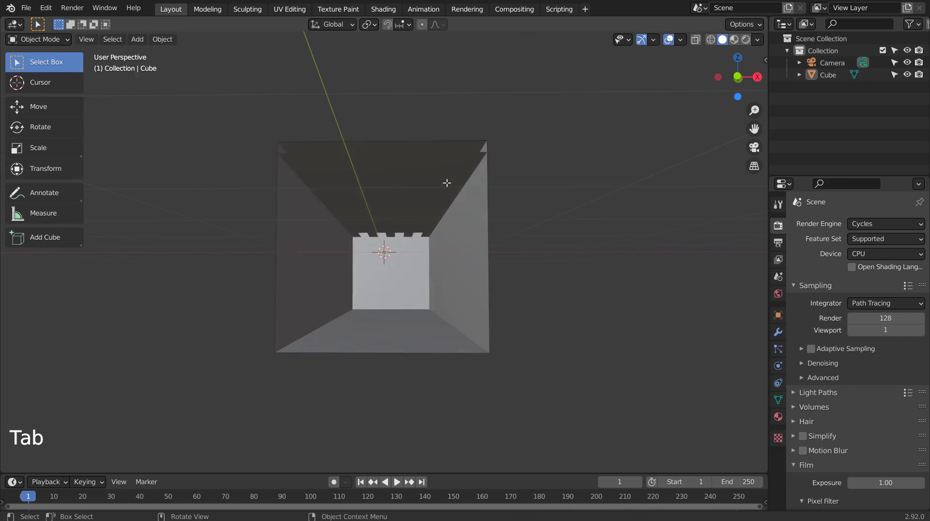
{"action": "left_click", "coordinate": [459, 193]}
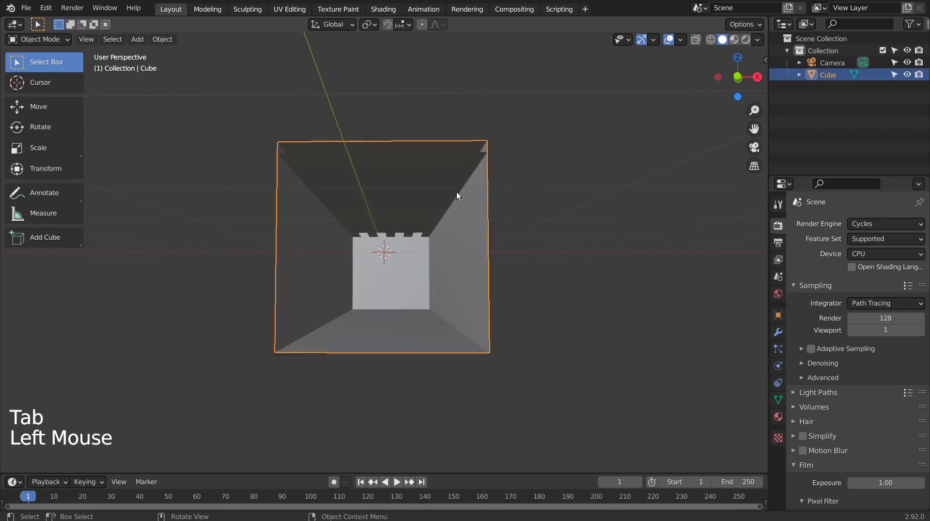
{"action": "left_click", "coordinate": [457, 196]}
{"action": "left_click", "coordinate": [455, 197]}
{"action": "left_click", "coordinate": [444, 204]}
{"action": "key", "text": "Tab"}
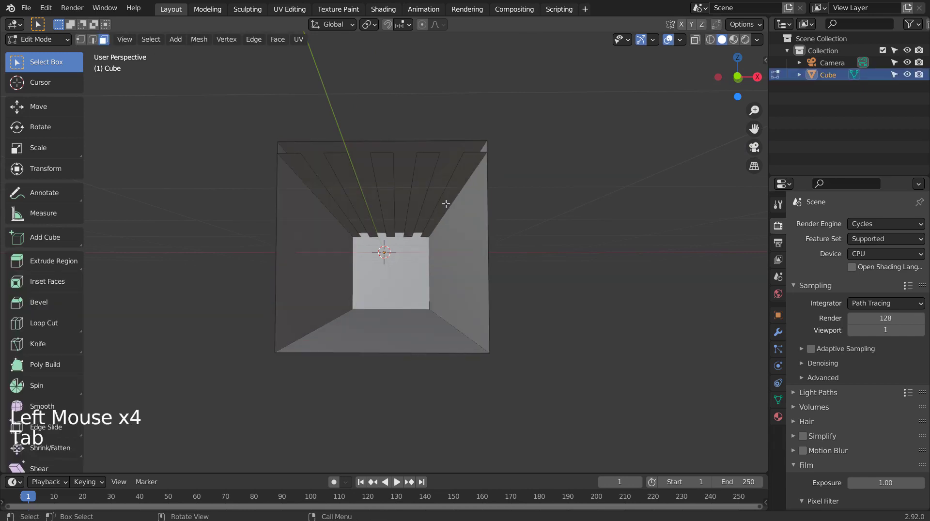
Separate the five remaining ceiling strips from the corridor into their own object and return to Object Mode
{"action": "left_click", "coordinate": [443, 203]}
{"action": "left_click", "coordinate": [409, 198], "text": "shift"}
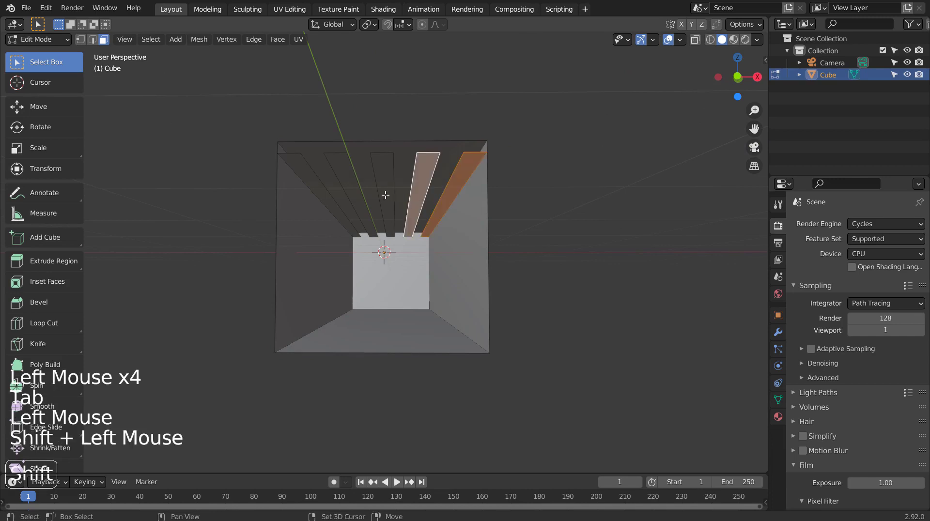
{"action": "left_click", "coordinate": [386, 195], "text": "shift"}
{"action": "left_click", "coordinate": [352, 196], "text": "shift"}
{"action": "left_click", "coordinate": [327, 195], "text": "shift"}
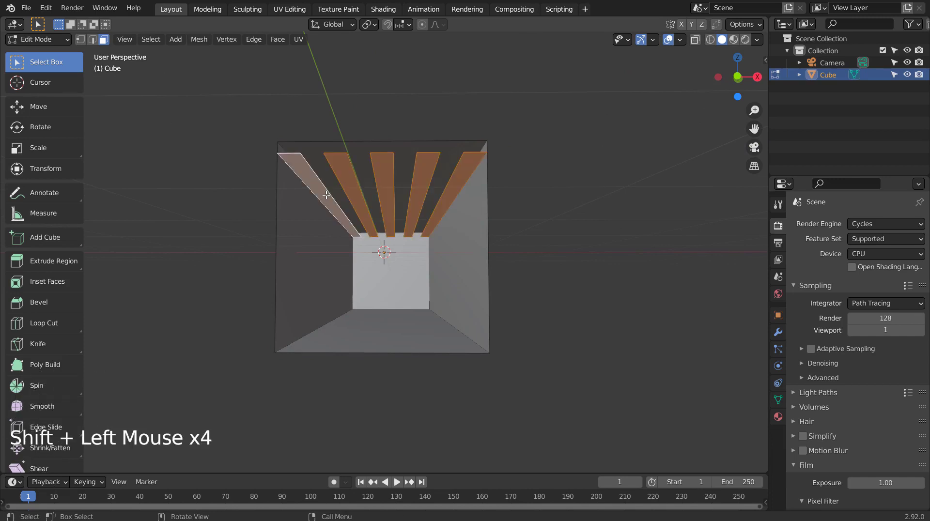
{"action": "key", "text": "p"}
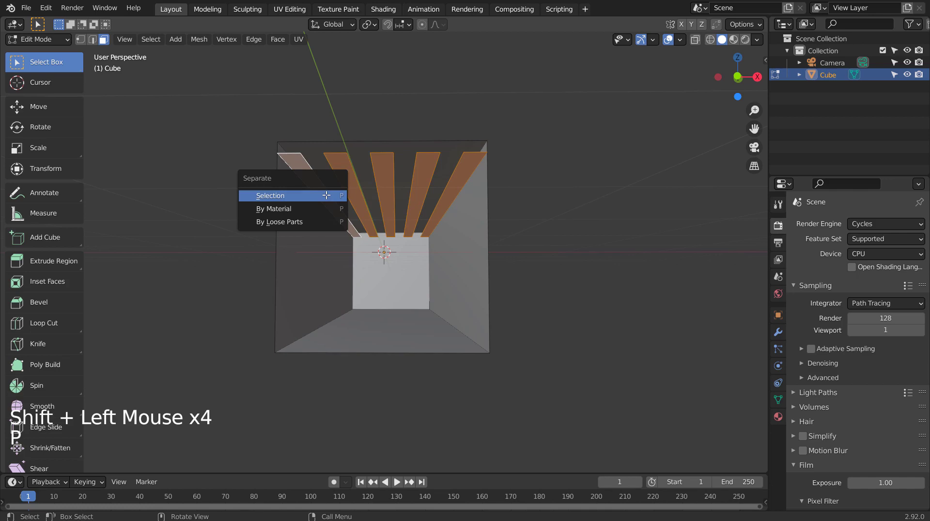
{"action": "left_click", "coordinate": [327, 195]}
{"action": "key", "text": "Tab"}
Duplicate the separated strips object and move the copy about 0.093 m down along the Z axis
{"action": "left_click", "coordinate": [386, 200]}
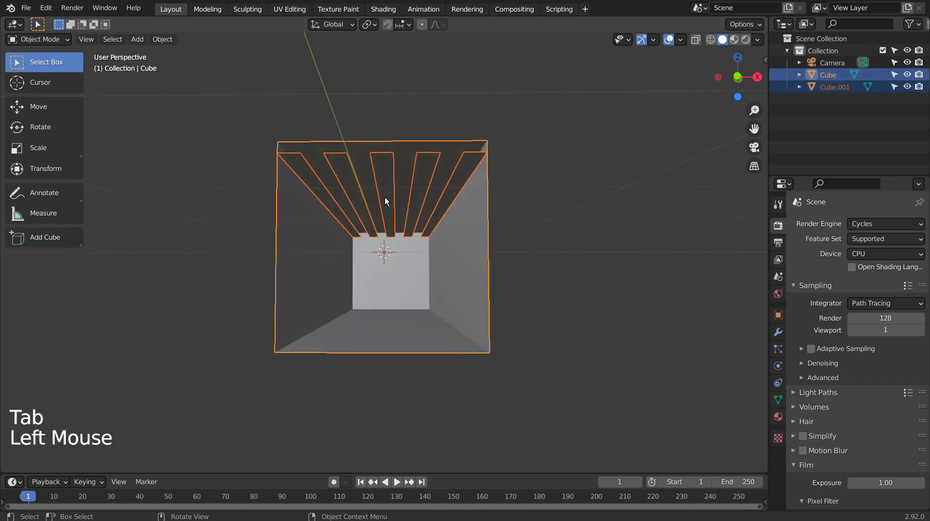
{"action": "key", "text": "KP_1"}
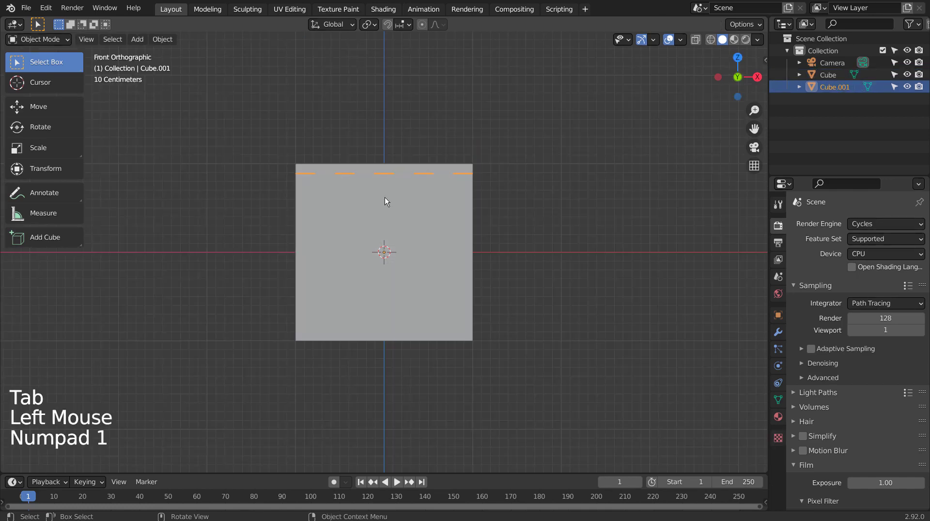
{"action": "key", "text": "shift+d"}
{"action": "key", "text": "z"}
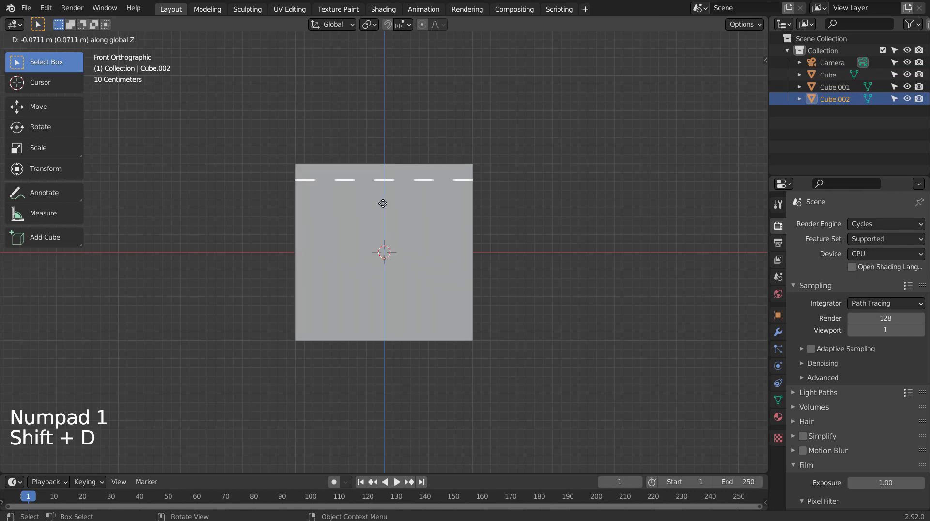
{"action": "left_click", "coordinate": [383, 205]}
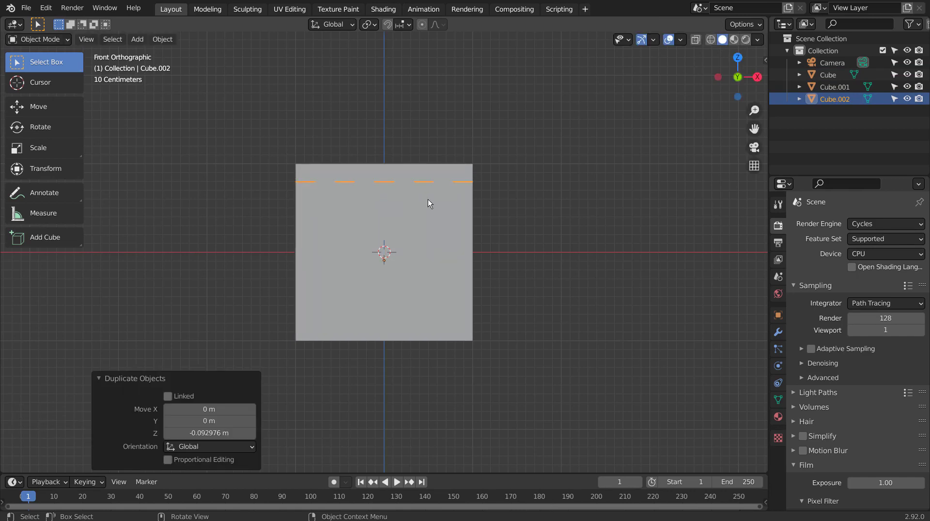
Show the strips from the top in wireframe and change the interface theme to Blender Light V3
{"action": "key", "text": "KP_7"}
{"action": "key", "text": "shift+z"}
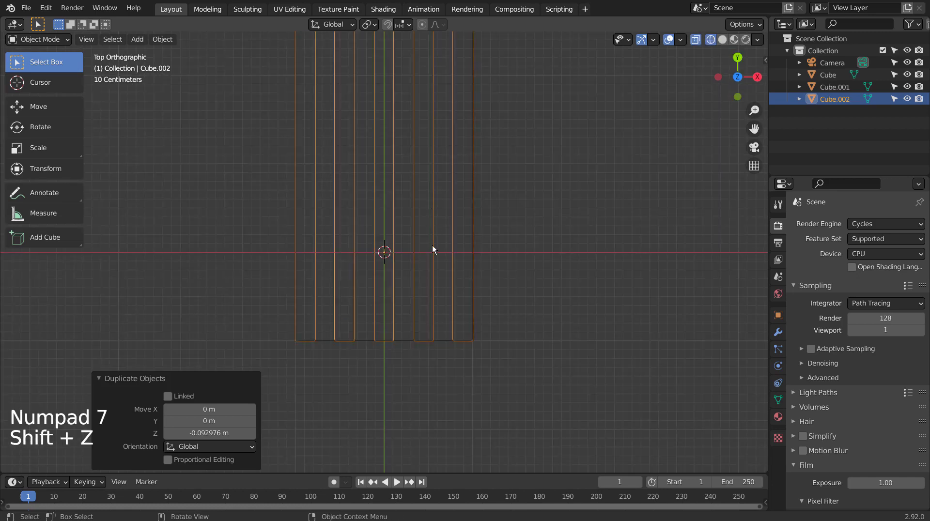
{"action": "left_click", "coordinate": [46, 7]}
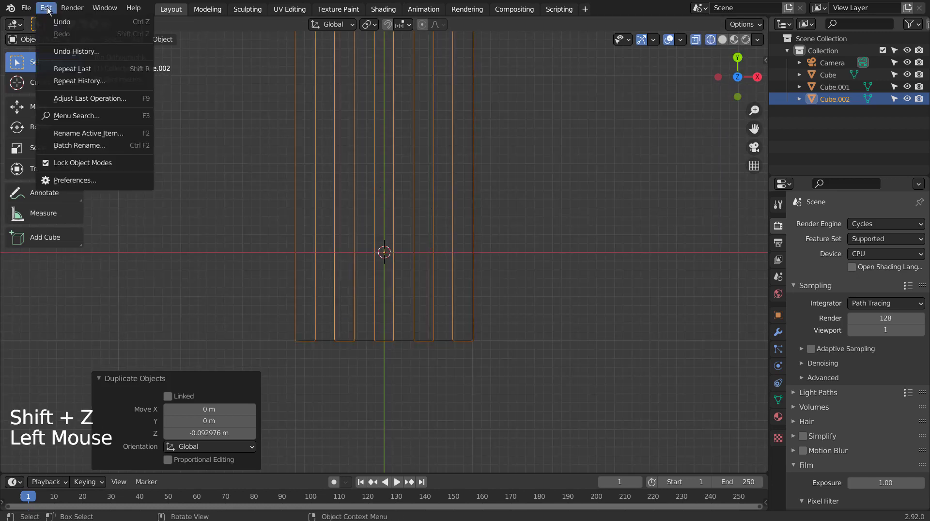
{"action": "left_click", "coordinate": [76, 183]}
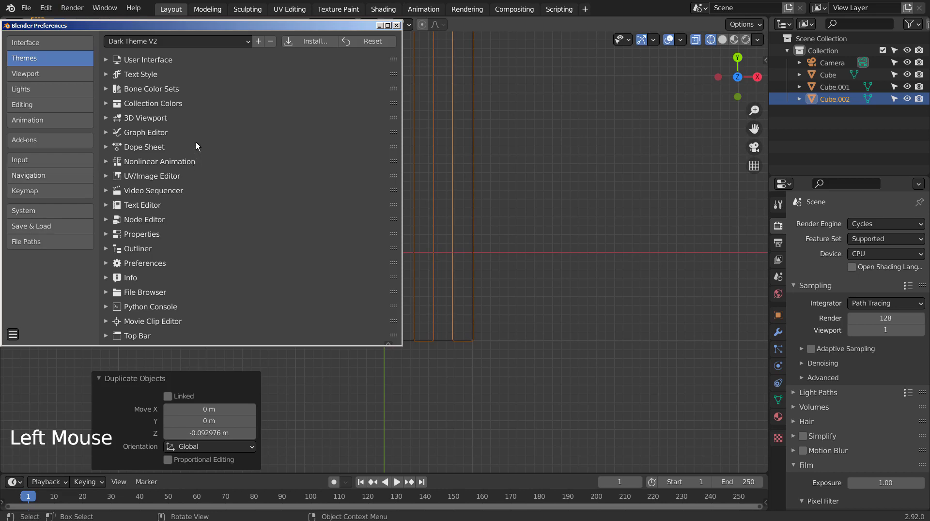
{"action": "left_click", "coordinate": [156, 46]}
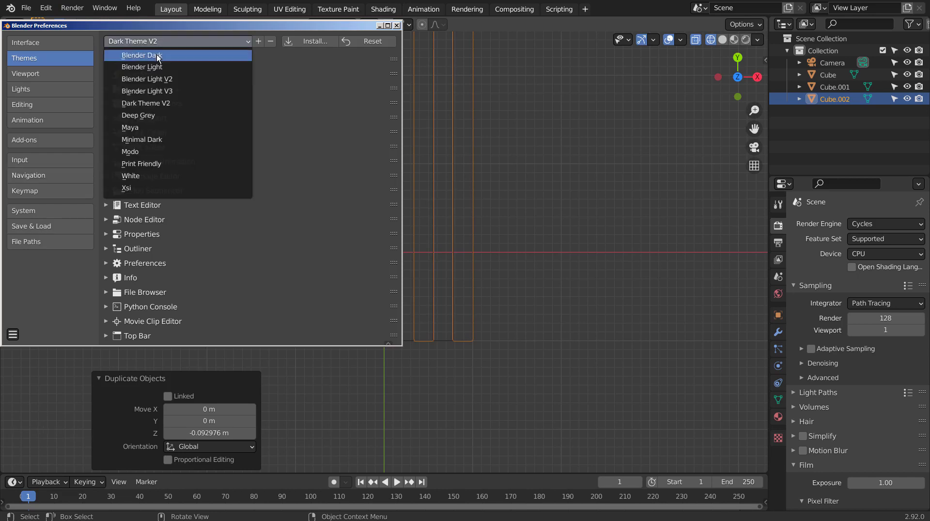
{"action": "left_click", "coordinate": [188, 91]}
{"action": "left_click", "coordinate": [398, 25]}
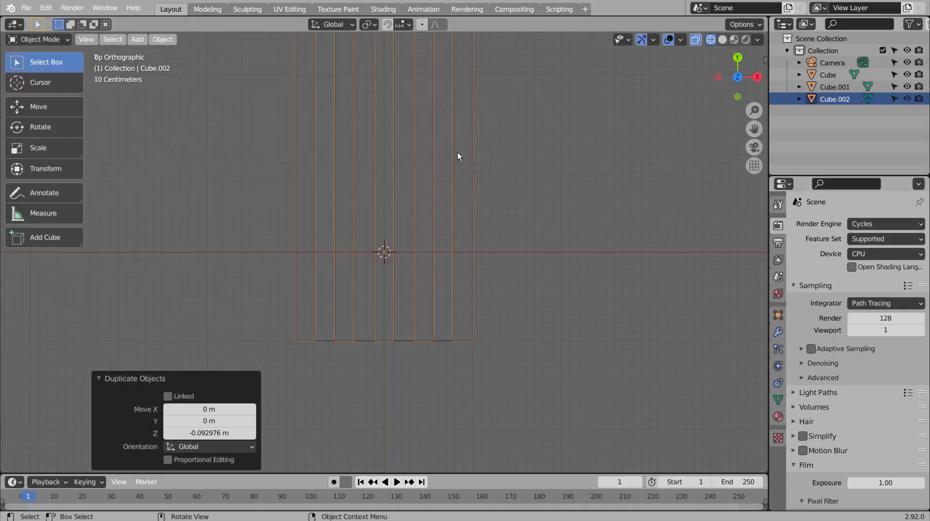
Move the lower strips copy about 0.219 m along the X axis so it fills the gaps between the upper strips
{"action": "key", "text": "g"}
{"action": "key", "text": "x"}
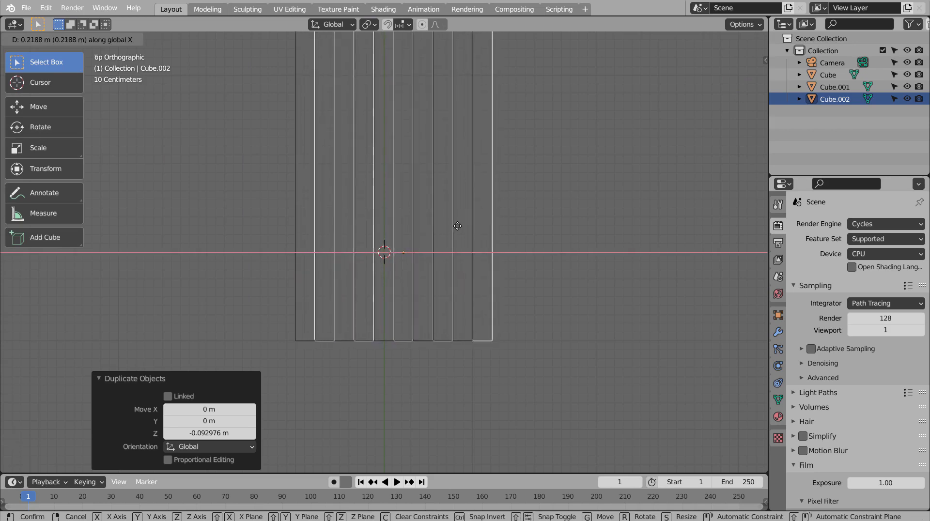
{"action": "left_click", "coordinate": [457, 226]}
{"action": "left_click", "coordinate": [493, 335]}
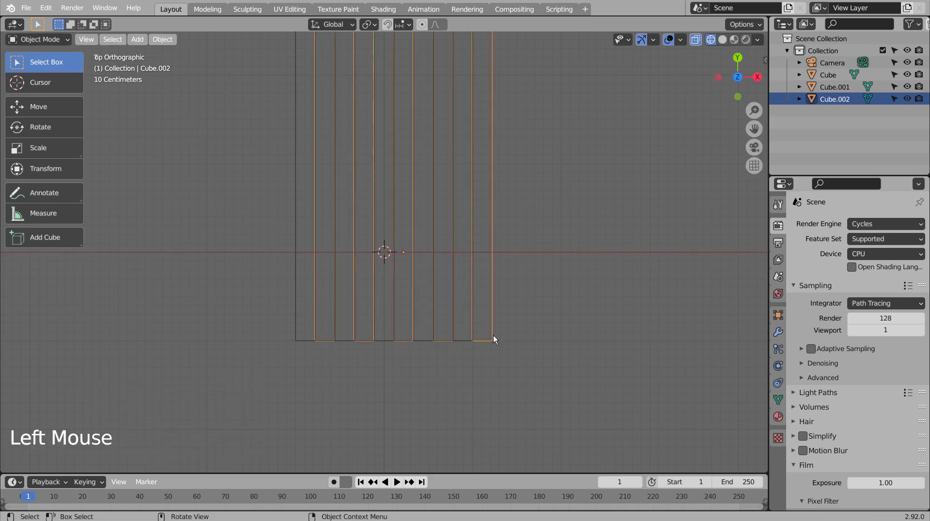
Delete the strip face of the lower copy that overhangs the corridor on the +X side, and return to Object Mode in solid display
{"action": "key", "text": "Tab"}
{"action": "left_click", "coordinate": [489, 339]}
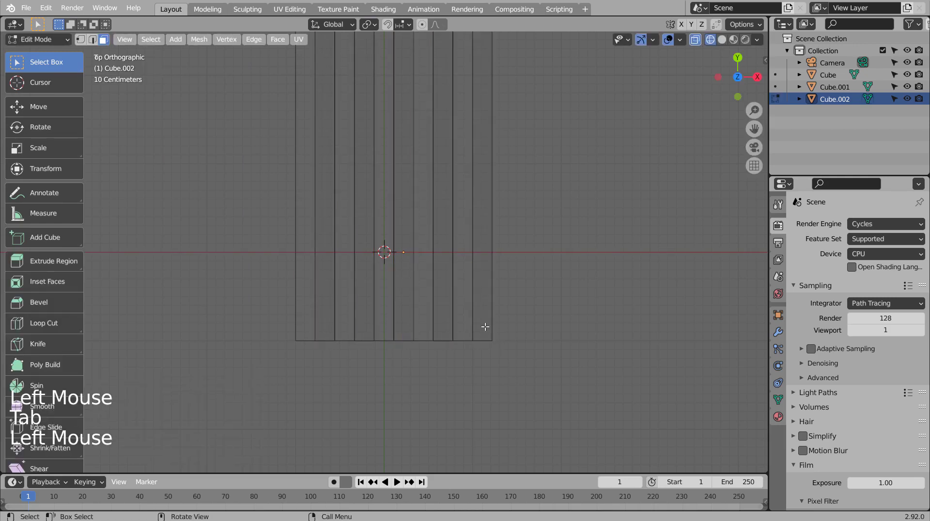
{"action": "left_click", "coordinate": [483, 138]}
{"action": "scroll", "coordinate": [519, 257], "scroll_direction": "down", "scroll_amount": 3}
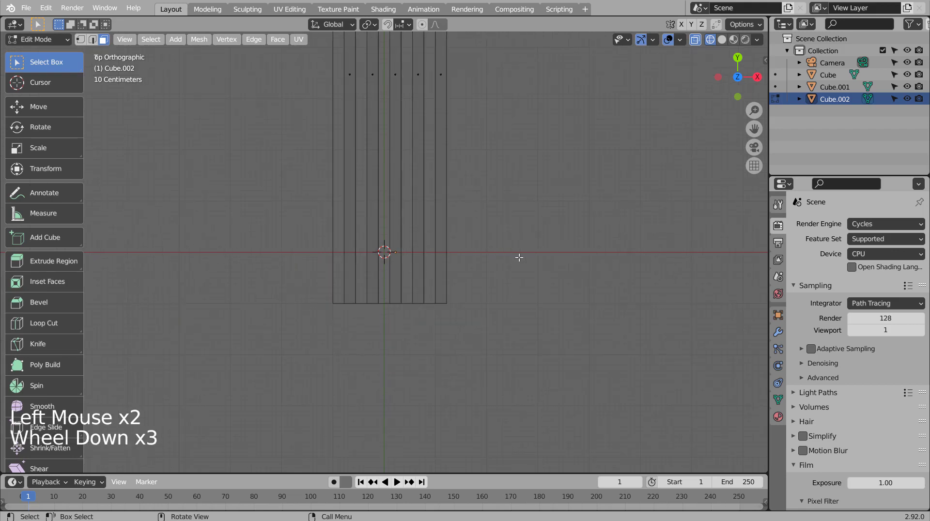
{"action": "left_click", "coordinate": [437, 72]}
{"action": "key", "text": "x"}
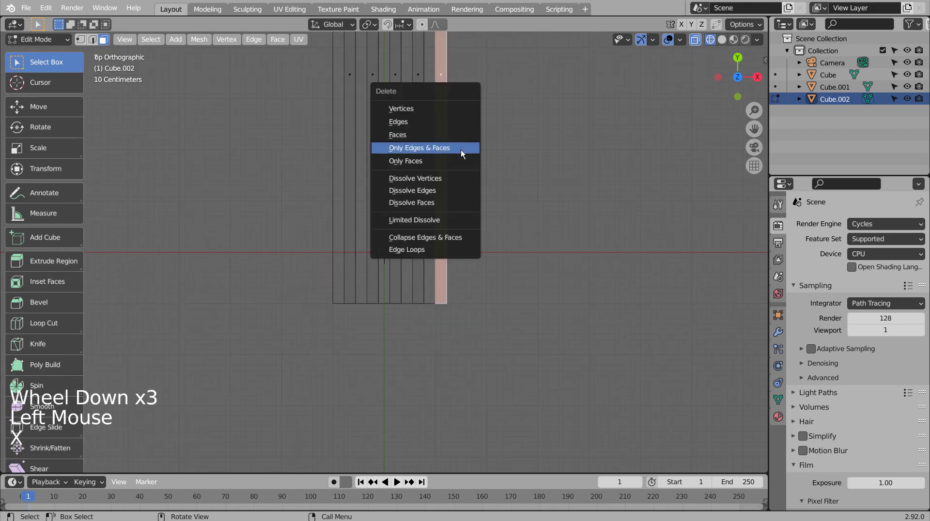
{"action": "left_click", "coordinate": [457, 141]}
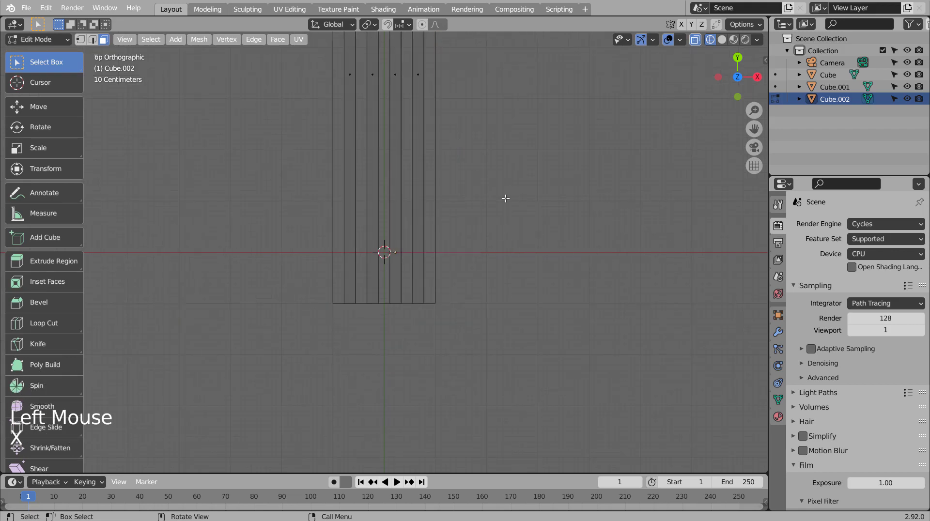
{"action": "key", "text": "Tab"}
{"action": "key", "text": "shift+z"}
Join the lower ceiling strips with the upper ceiling strips into one object
{"action": "mouse_move", "coordinate": [507, 317]}
{"action": "middle_mouse_down"}
{"action": "mouse_move", "coordinate": [497, 245]}
{"action": "mouse_move", "coordinate": [510, 188]}
{"action": "mouse_move", "coordinate": [490, 264]}
{"action": "mouse_move", "coordinate": [484, 249]}
{"action": "mouse_move", "coordinate": [522, 243]}
{"action": "mouse_move", "coordinate": [487, 263]}
{"action": "middle_mouse_up"}
{"action": "scroll", "coordinate": [505, 196], "scroll_direction": "up", "scroll_amount": 4}
{"action": "scroll", "coordinate": [491, 264], "scroll_direction": "up", "scroll_amount": 1}
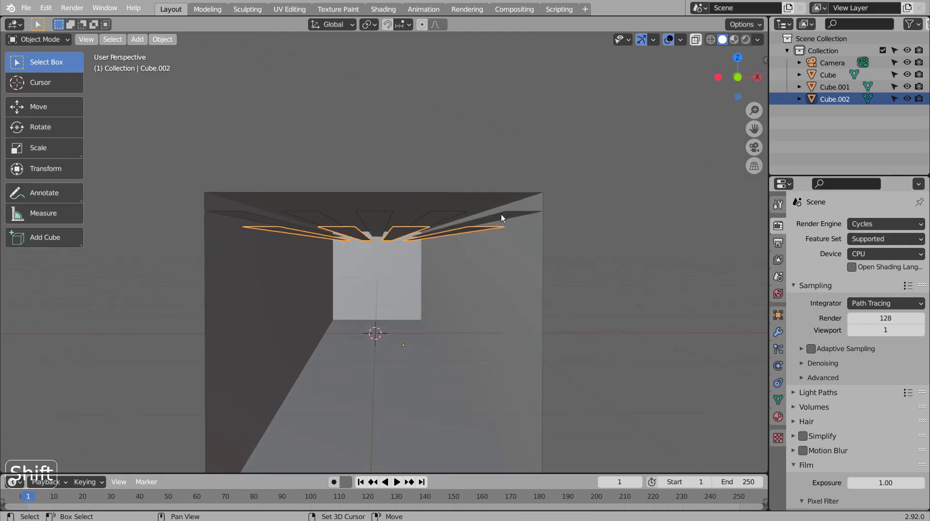
{"action": "left_click", "coordinate": [502, 215], "text": "shift"}
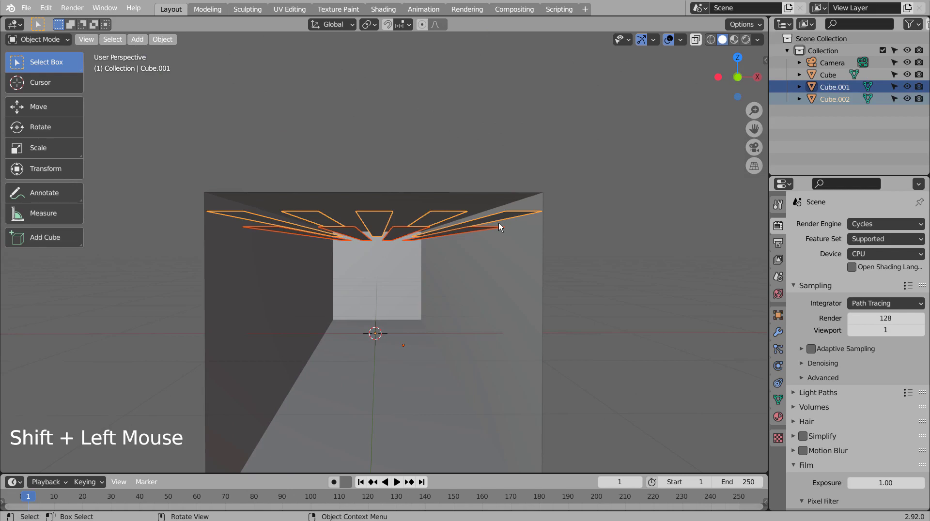
{"action": "key", "text": "ctrl+j"}
Set the corridor material's base color to a dark blue with hue 0.589 and saturation 0.695, using the material preview display
{"action": "left_click", "coordinate": [498, 289]}
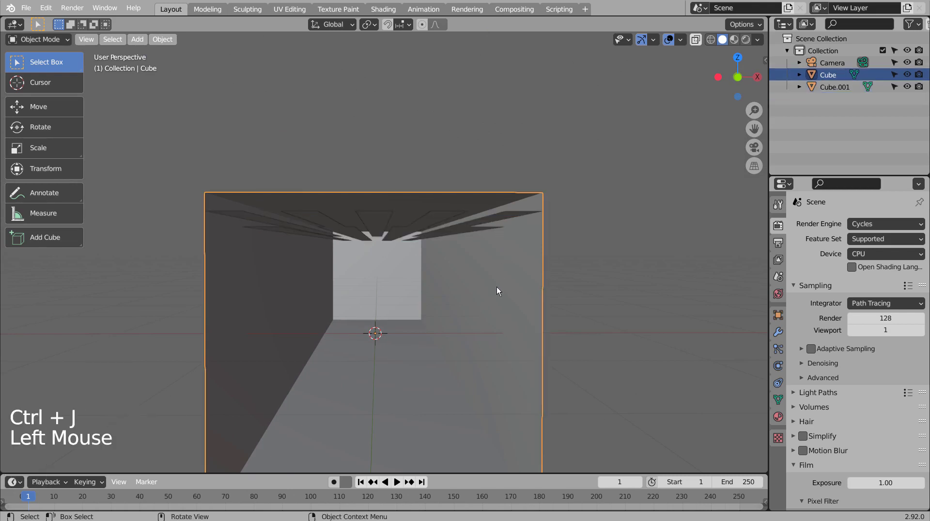
{"action": "left_click", "coordinate": [779, 416]}
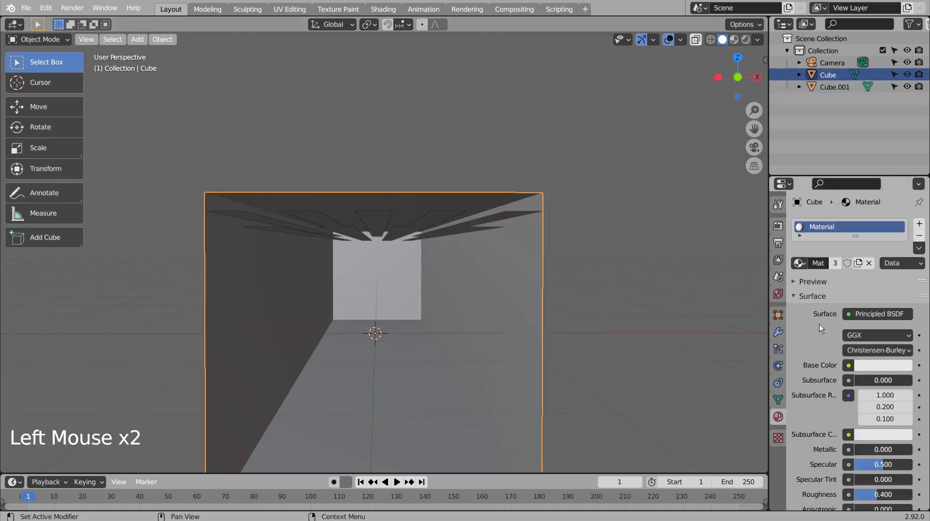
{"action": "double_click", "coordinate": [733, 40]}
{"action": "left_click", "coordinate": [869, 367]}
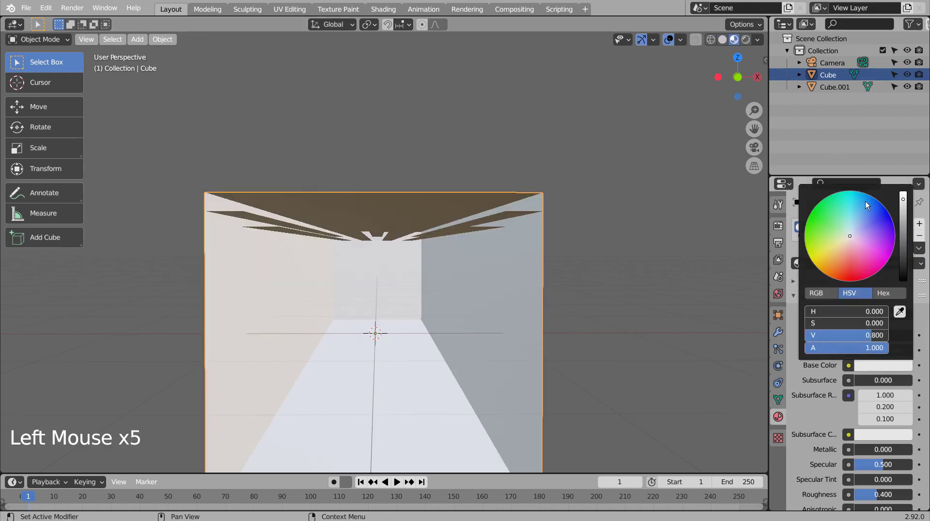
{"action": "left_click", "coordinate": [858, 219]}
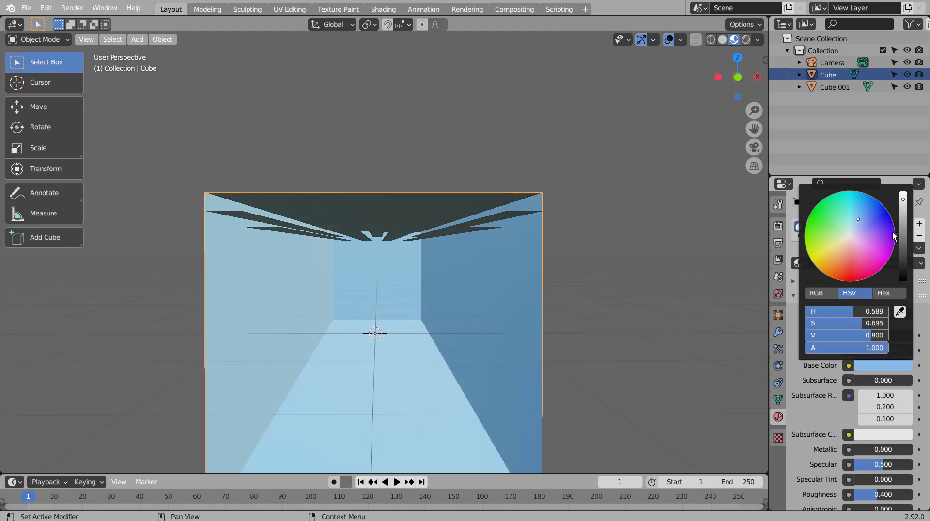
{"action": "left_click_drag", "start_coordinate": [905, 249], "coordinate": [906, 252]}
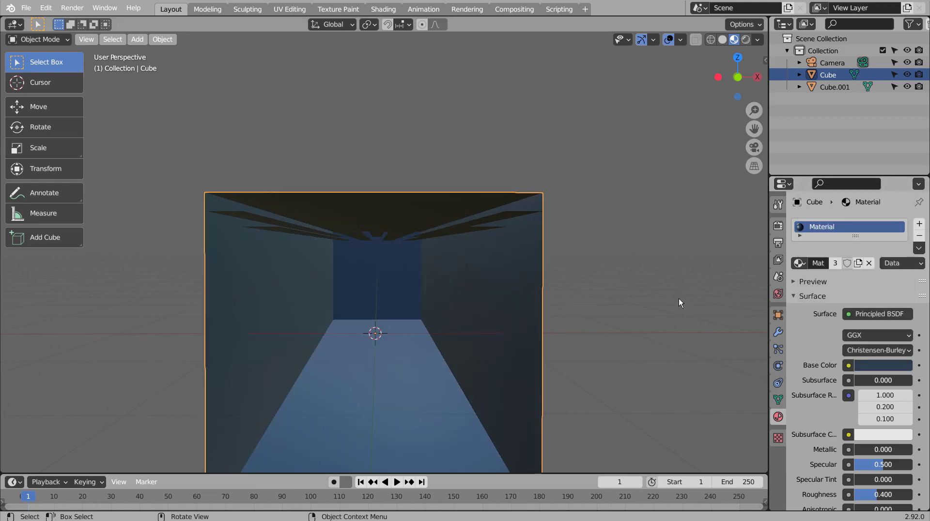
Add a Mirror modifier to the joined ceiling strips and mirror them across the Z axis only
{"action": "middle_click_drag", "start_coordinate": [679, 299], "coordinate": [624, 243]}
{"action": "left_click", "coordinate": [475, 222]}
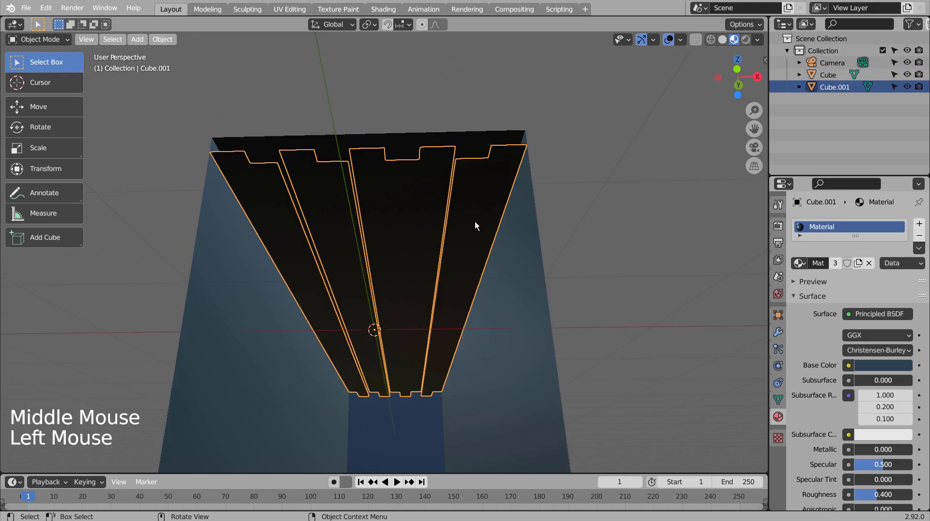
{"action": "middle_click_drag", "start_coordinate": [604, 276], "coordinate": [609, 310]}
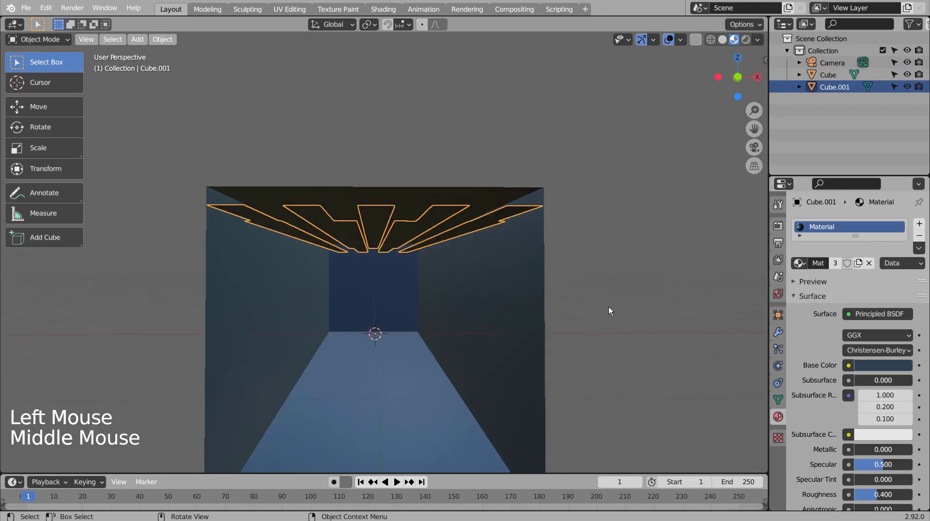
{"action": "key", "text": "KP_1"}
{"action": "key", "text": "KP_3"}
{"action": "key", "text": "KP_1"}
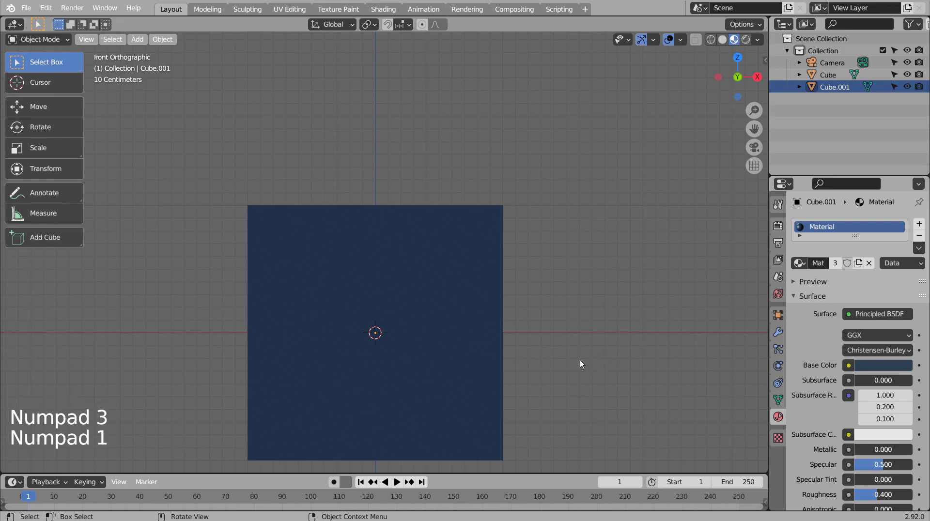
{"action": "scroll", "coordinate": [580, 360], "scroll_direction": "down", "scroll_amount": 3}
{"action": "mouse_move", "coordinate": [512, 355]}
{"action": "middle_mouse_down"}
{"action": "mouse_move", "coordinate": [523, 348]}
{"action": "mouse_move", "coordinate": [504, 347]}
{"action": "mouse_move", "coordinate": [521, 349]}
{"action": "middle_mouse_up"}
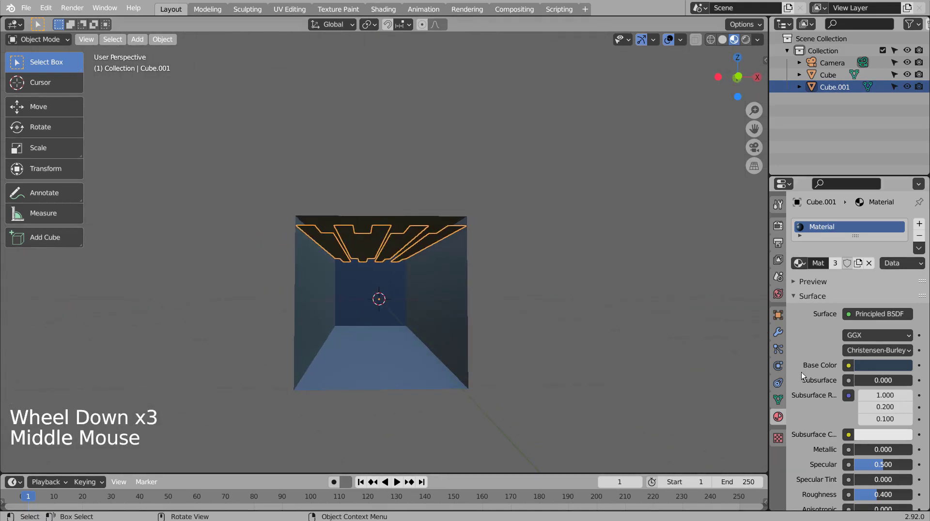
{"action": "left_click", "coordinate": [778, 332]}
{"action": "left_click", "coordinate": [833, 225]}
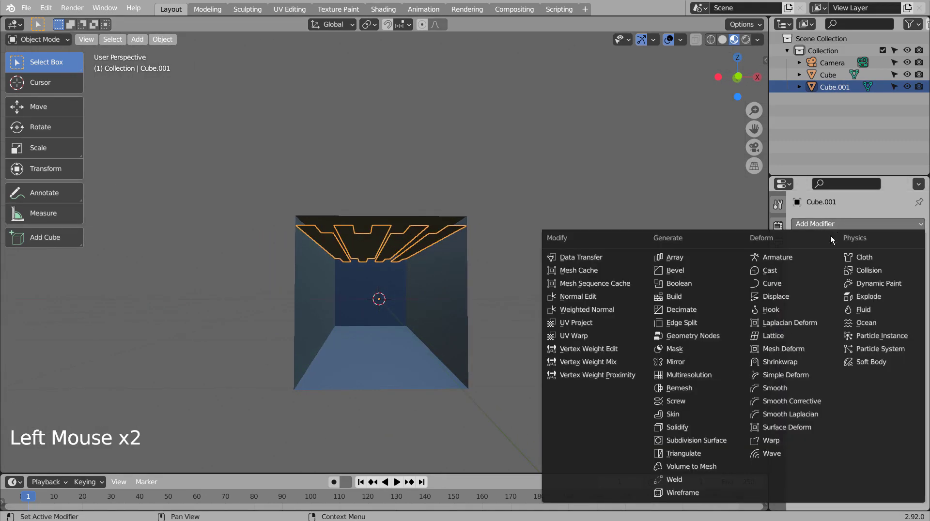
{"action": "left_click", "coordinate": [731, 361]}
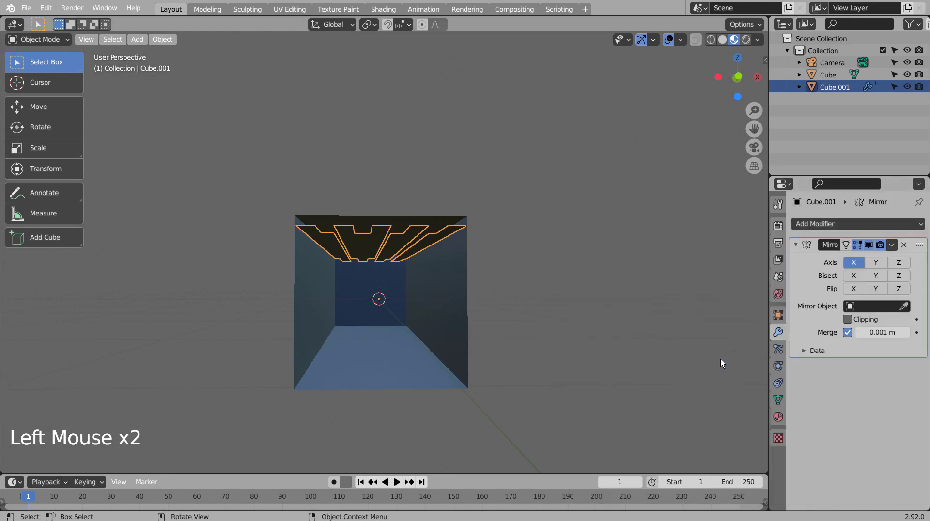
{"action": "left_click", "coordinate": [903, 262]}
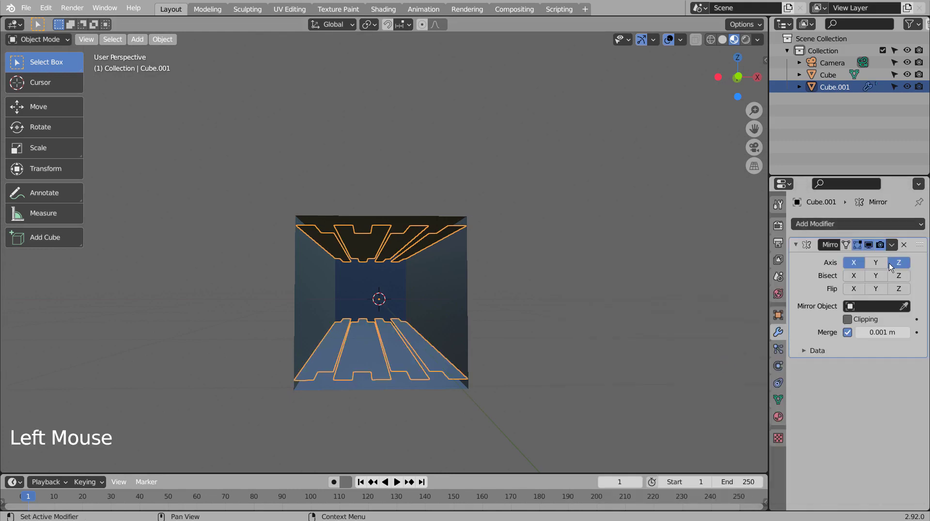
{"action": "left_click", "coordinate": [860, 265]}
Try a second Mirror modifier on the strips with X and Z axis combinations, and remove it
{"action": "left_click", "coordinate": [851, 225]}
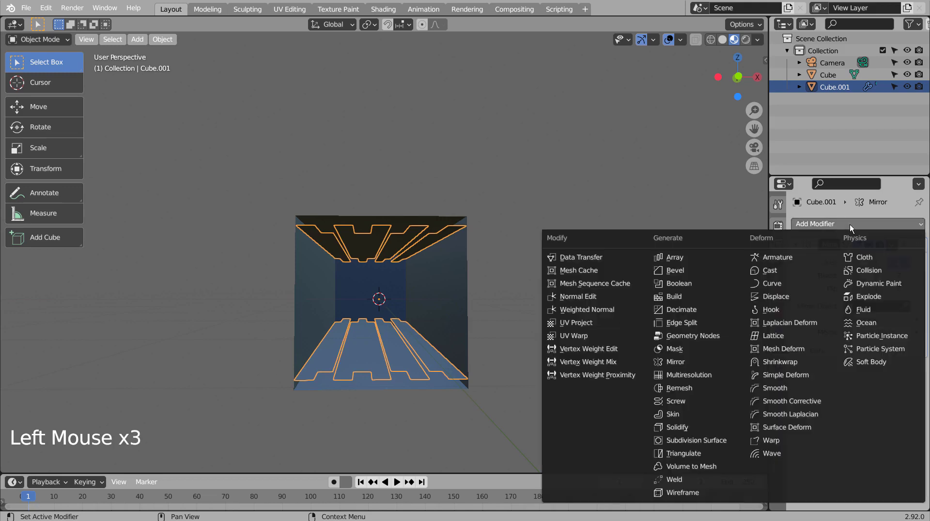
{"action": "left_click", "coordinate": [665, 361]}
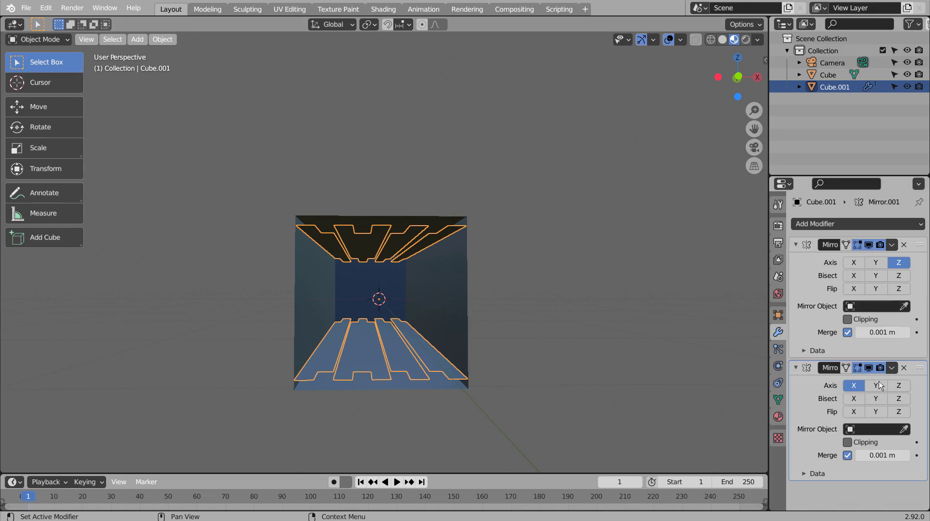
{"action": "left_click", "coordinate": [898, 386]}
{"action": "left_click", "coordinate": [898, 386]}
{"action": "left_click", "coordinate": [897, 387]}
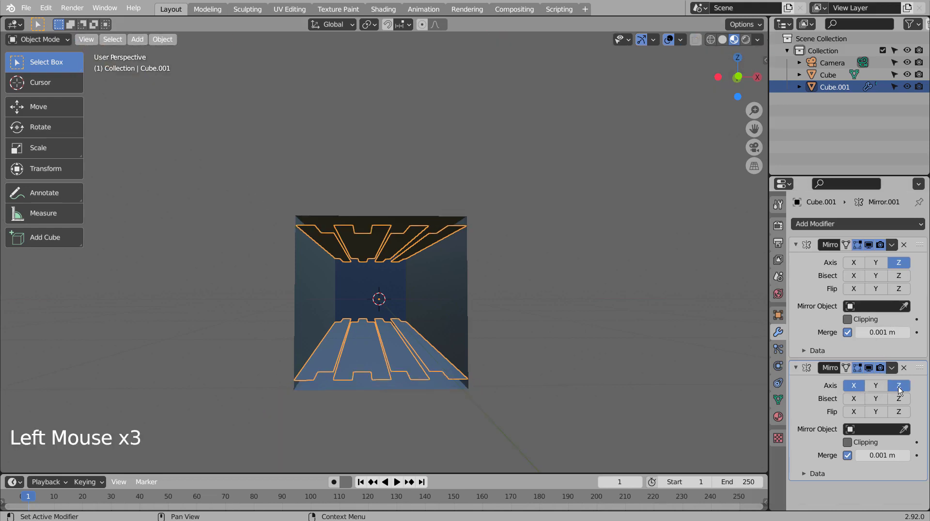
{"action": "left_click", "coordinate": [895, 386]}
{"action": "left_click", "coordinate": [855, 387]}
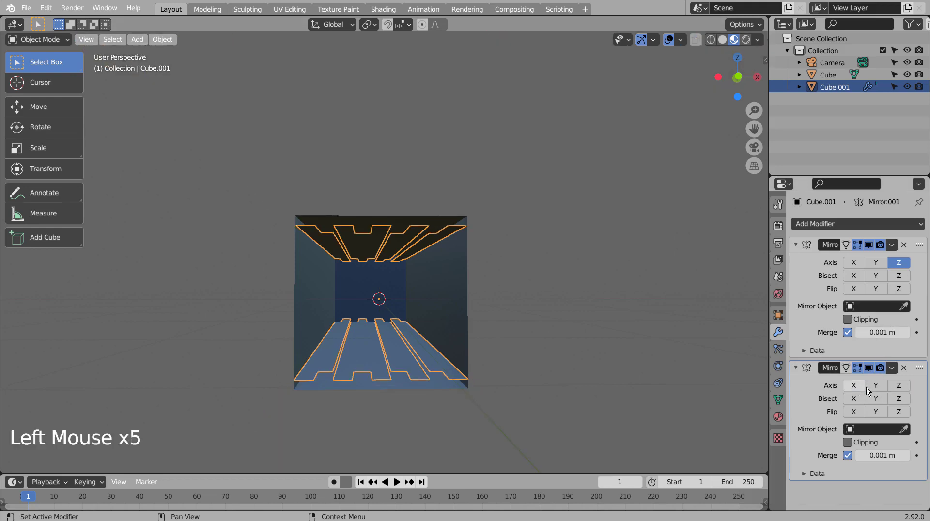
{"action": "left_click", "coordinate": [905, 367]}
Apply the Z-axis Mirror modifier on the strips object
{"action": "left_click", "coordinate": [819, 269]}
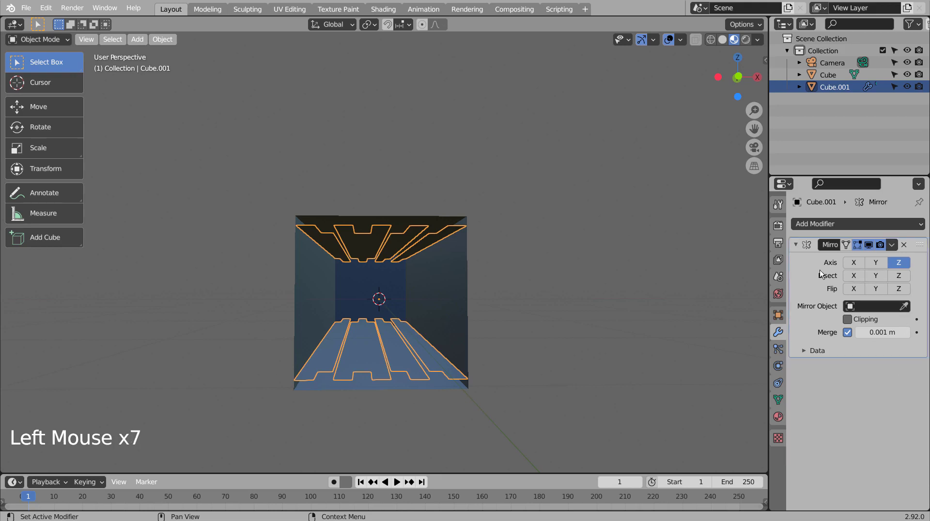
{"action": "key", "text": "ctrl+a"}
Try duplicating the mirrored strips and rotating the copy 85° in the front view, and undo it
{"action": "key", "text": "KP_1"}
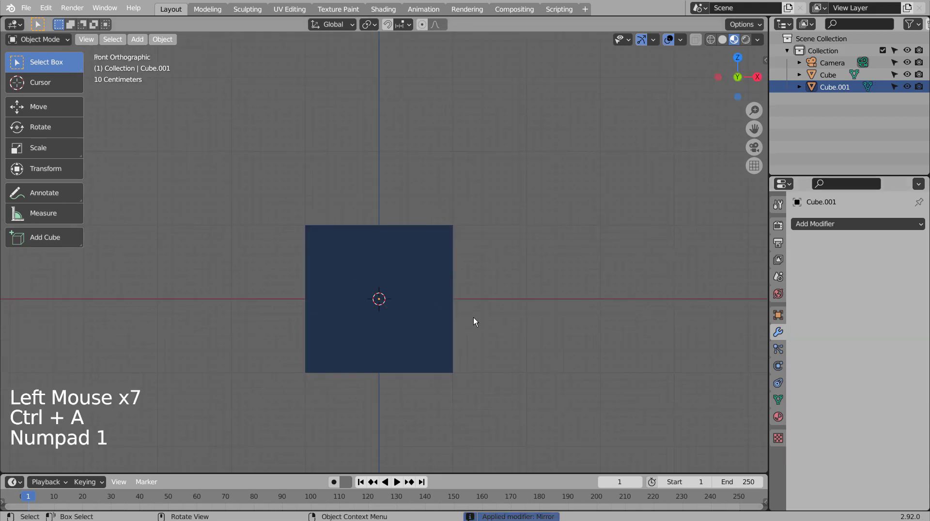
{"action": "key", "text": "KP_3"}
{"action": "key", "text": "KP_1"}
{"action": "key", "text": "shift+d"}
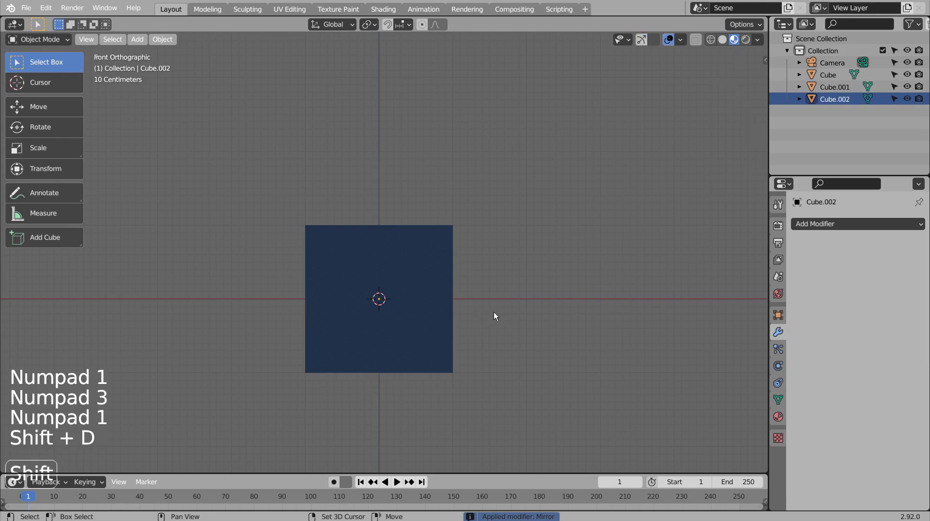
{"action": "key", "text": "r"}
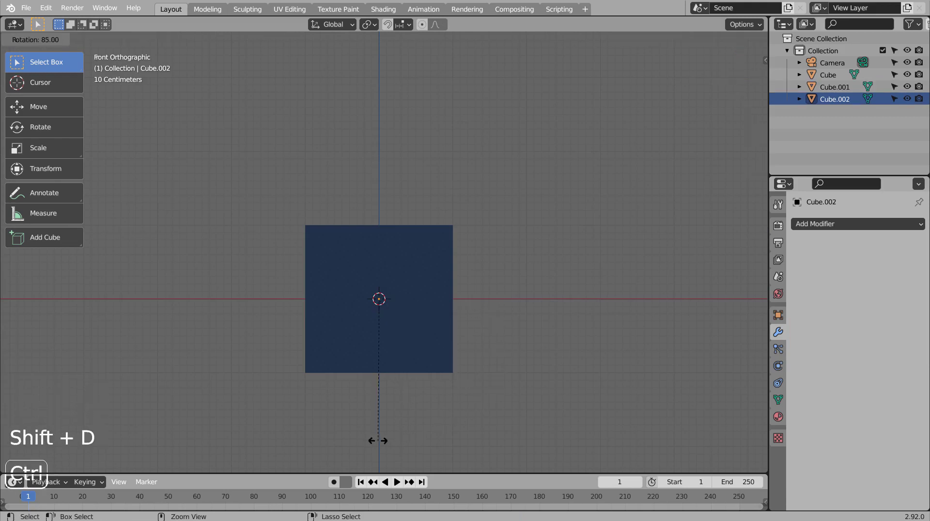
{"action": "left_click", "coordinate": [380, 439]}
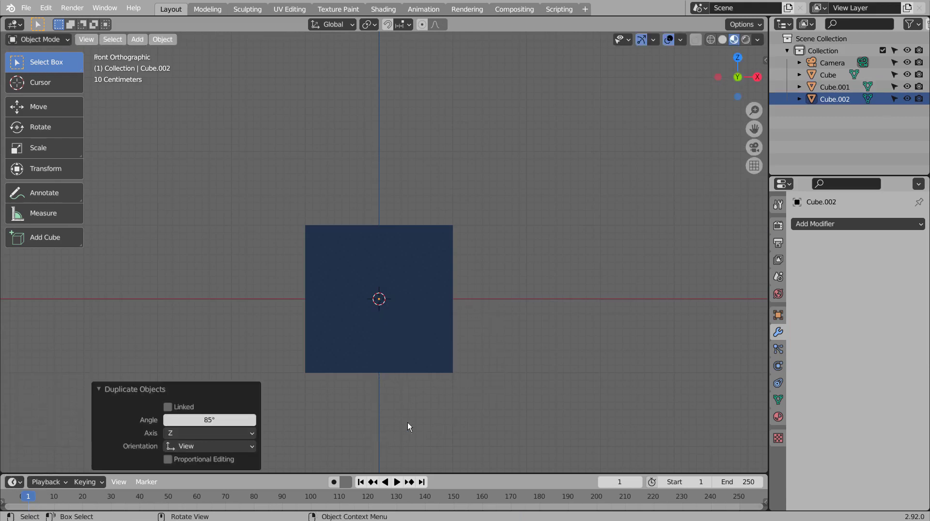
{"action": "middle_click_drag", "start_coordinate": [408, 422], "coordinate": [416, 404]}
{"action": "key", "text": "ctrl+z"}
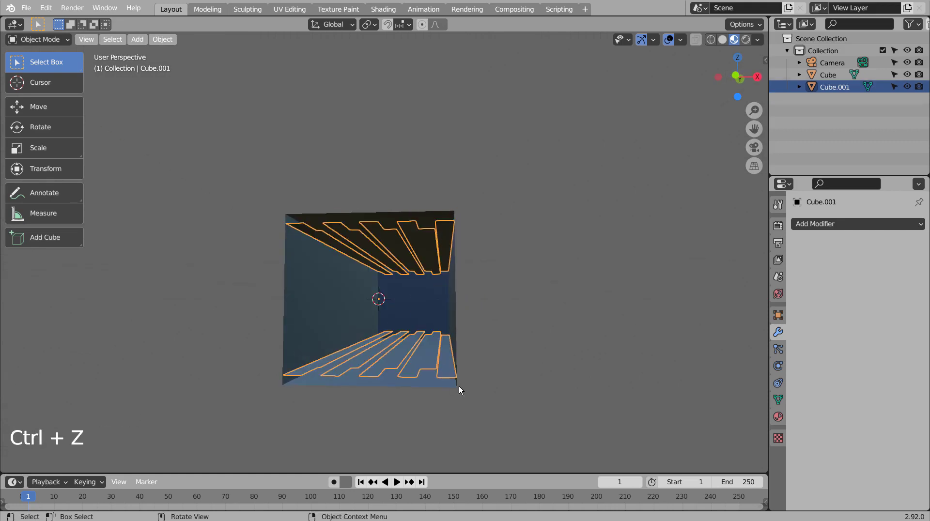
Duplicate the mirrored ceiling and floor strips and rotate the copy 90° in the front view to line both walls
{"action": "key", "text": "shift+z"}
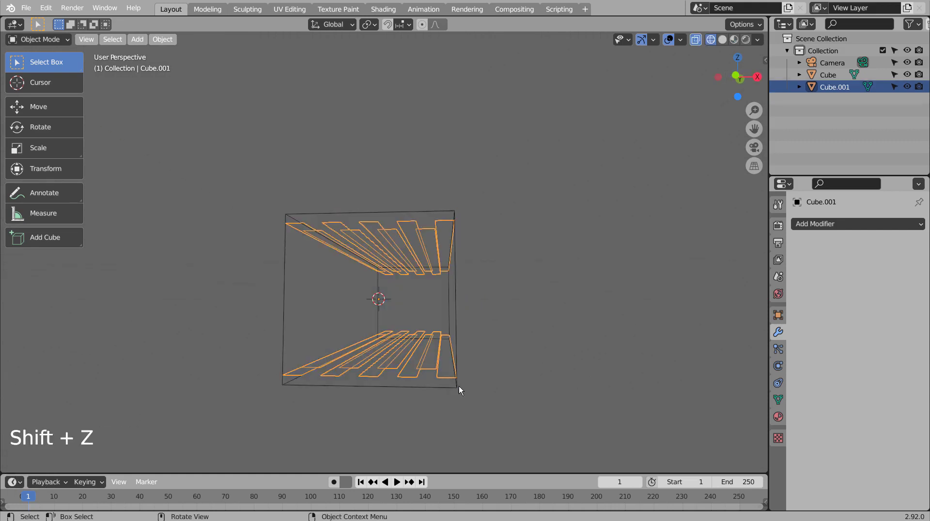
{"action": "key", "text": "KP_1"}
{"action": "key", "text": "shift+d"}
{"action": "key", "text": "r"}
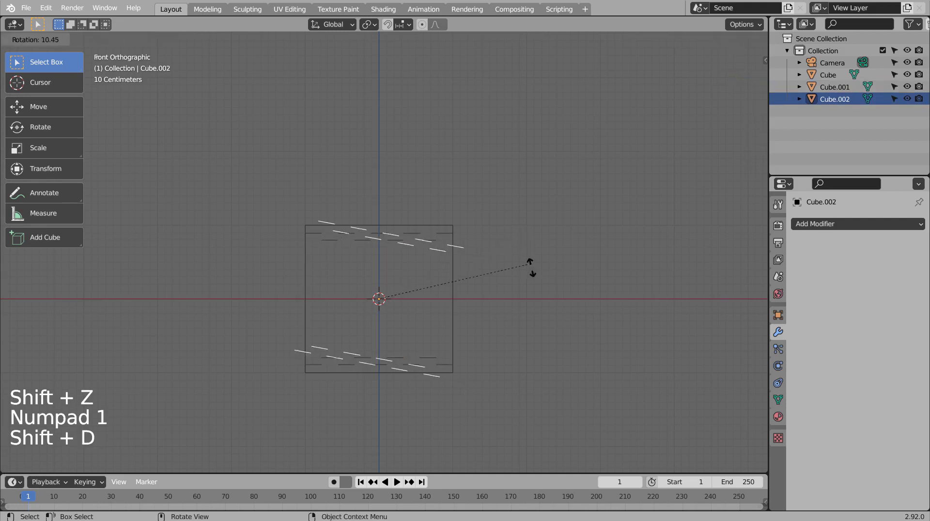
{"action": "key", "text": "ctrl"}
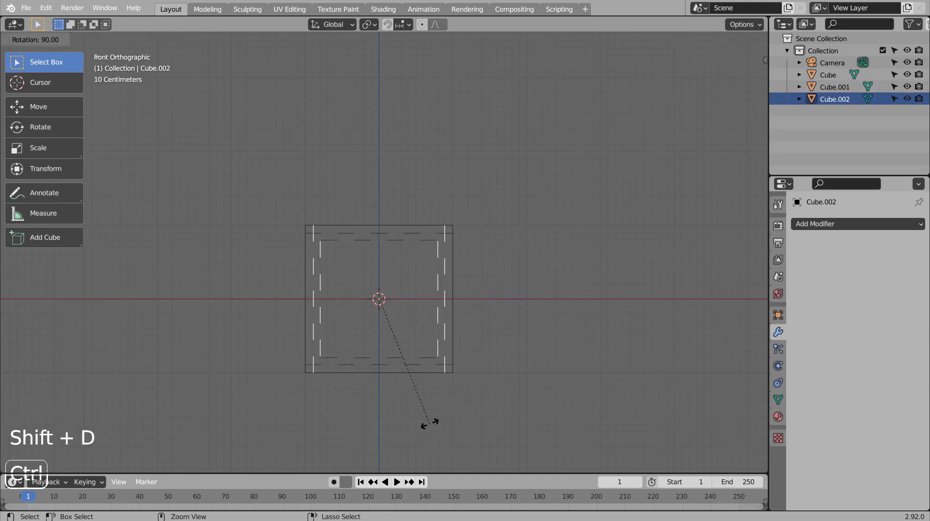
{"action": "left_click", "coordinate": [440, 415]}
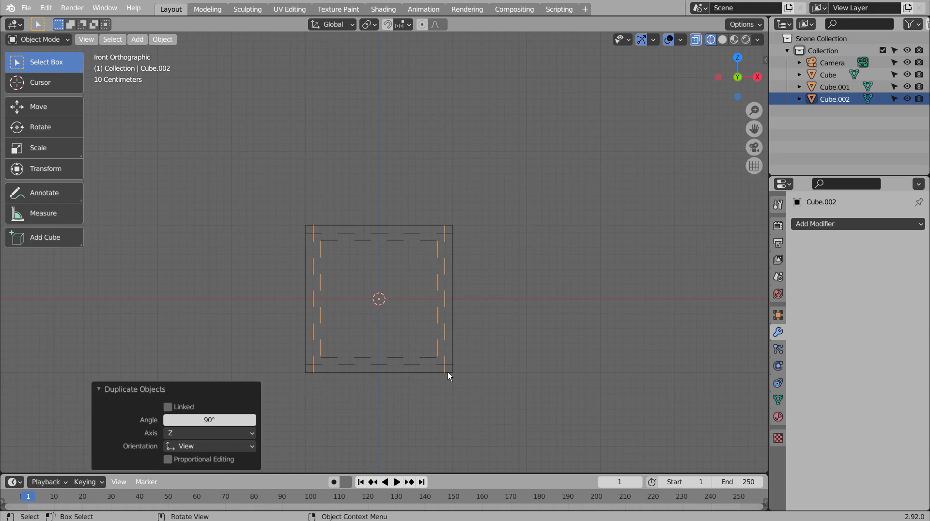
Delete the four outermost strips at the corridor's corners from the rotated wall copy
{"action": "key", "text": "Tab"}
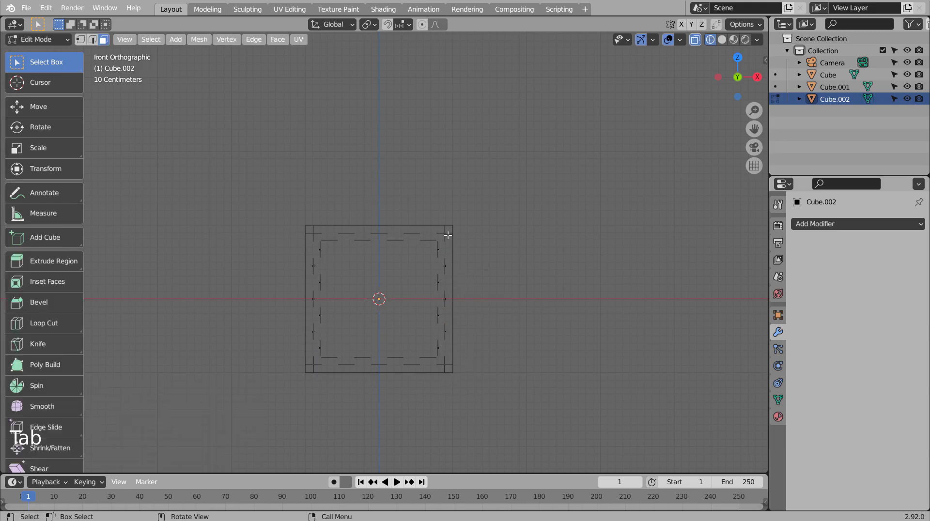
{"action": "key", "text": "l"}
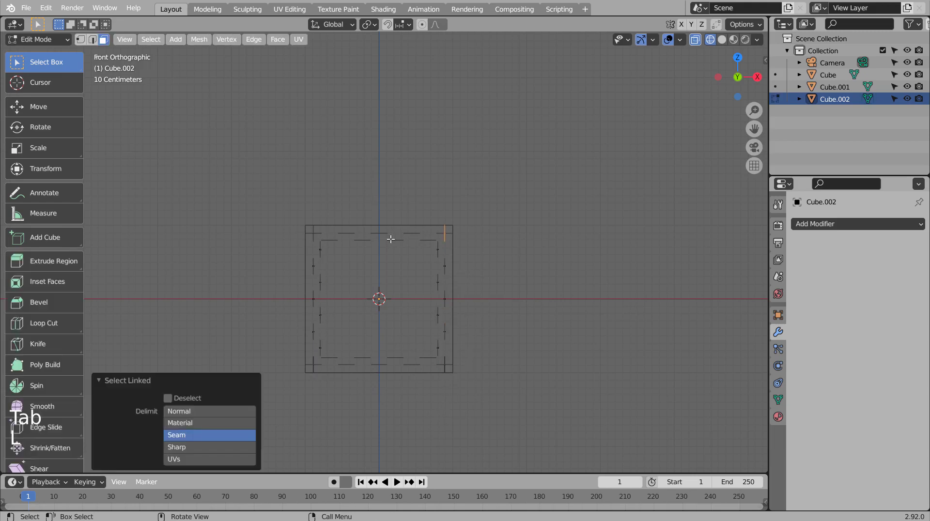
{"action": "key", "text": "l"}
{"action": "key", "text": "l"}
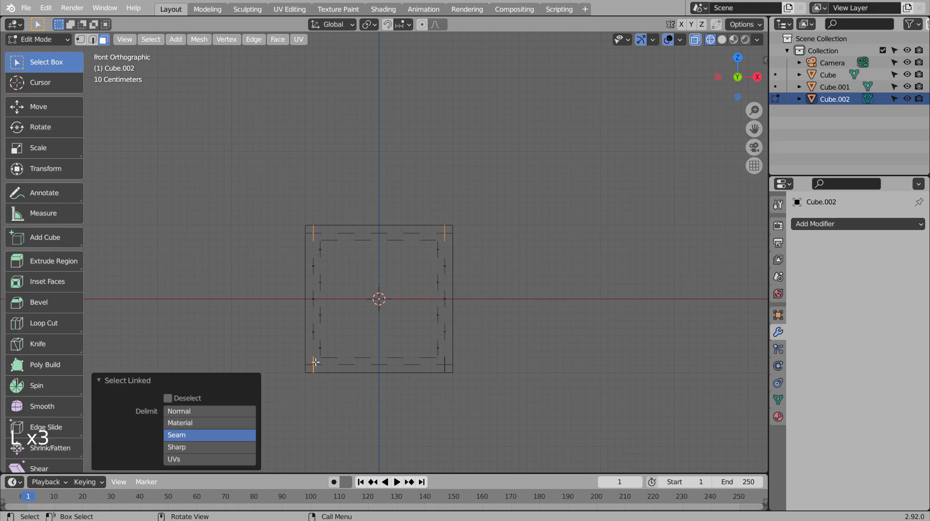
{"action": "key", "text": "x"}
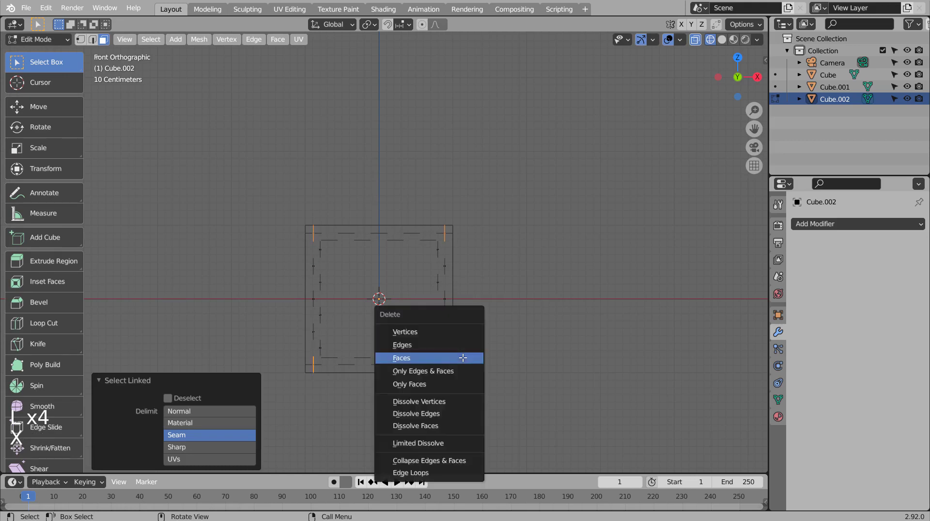
{"action": "left_click", "coordinate": [463, 357]}
Examine the strips inside the corridor in material preview and rendered shading
{"action": "key", "text": "shift+z"}
{"action": "mouse_move", "coordinate": [463, 358]}
{"action": "middle_mouse_down"}
{"action": "mouse_move", "coordinate": [453, 343]}
{"action": "mouse_move", "coordinate": [472, 327]}
{"action": "mouse_move", "coordinate": [469, 341]}
{"action": "mouse_move", "coordinate": [450, 349]}
{"action": "mouse_move", "coordinate": [416, 345]}
{"action": "mouse_move", "coordinate": [453, 354]}
{"action": "mouse_move", "coordinate": [461, 322]}
{"action": "mouse_move", "coordinate": [453, 318]}
{"action": "mouse_move", "coordinate": [476, 297]}
{"action": "mouse_move", "coordinate": [454, 293]}
{"action": "mouse_move", "coordinate": [444, 301]}
{"action": "mouse_move", "coordinate": [658, 148]}
{"action": "middle_mouse_up"}
{"action": "scroll", "coordinate": [462, 357], "scroll_direction": "up", "scroll_amount": 3}
{"action": "scroll", "coordinate": [461, 322], "scroll_direction": "up", "scroll_amount": 3}
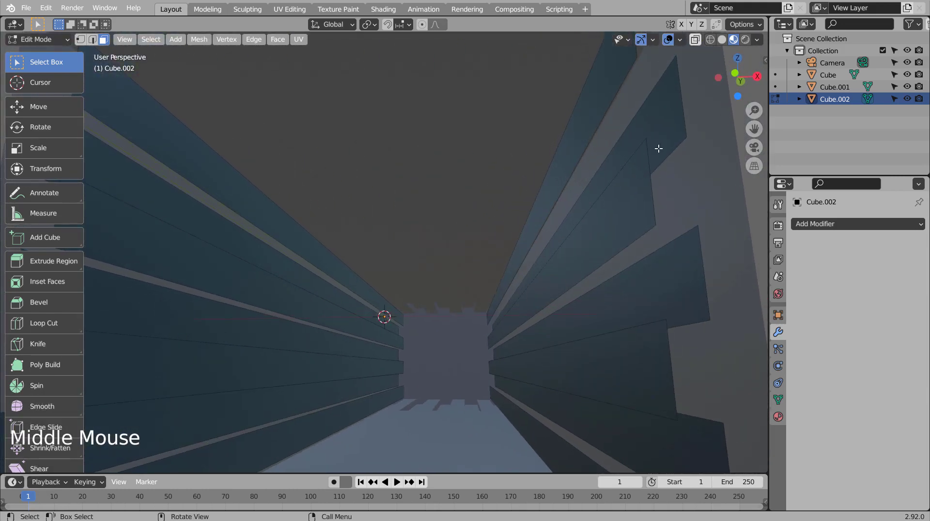
{"action": "left_click", "coordinate": [745, 40]}
{"action": "mouse_move", "coordinate": [536, 337]}
{"action": "middle_mouse_down"}
{"action": "mouse_move", "coordinate": [571, 336]}
{"action": "mouse_move", "coordinate": [542, 336]}
{"action": "mouse_move", "coordinate": [546, 343]}
{"action": "middle_mouse_up"}
{"action": "key", "text": "KP_1"}
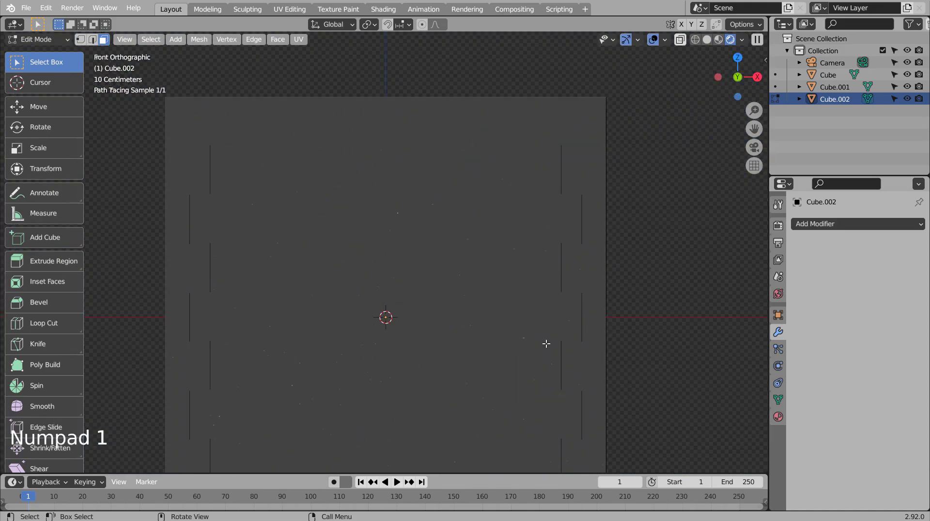
{"action": "left_click", "coordinate": [719, 41]}
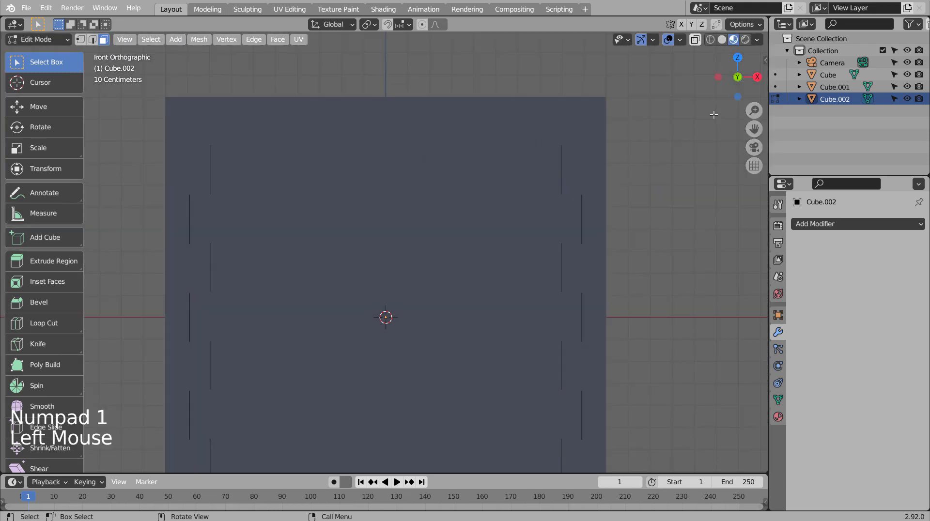
Return to Object Mode and add a point light at the world origin inside the corridor
{"action": "middle_click_drag", "start_coordinate": [644, 243], "coordinate": [665, 266]}
{"action": "key", "text": "shift+a"}
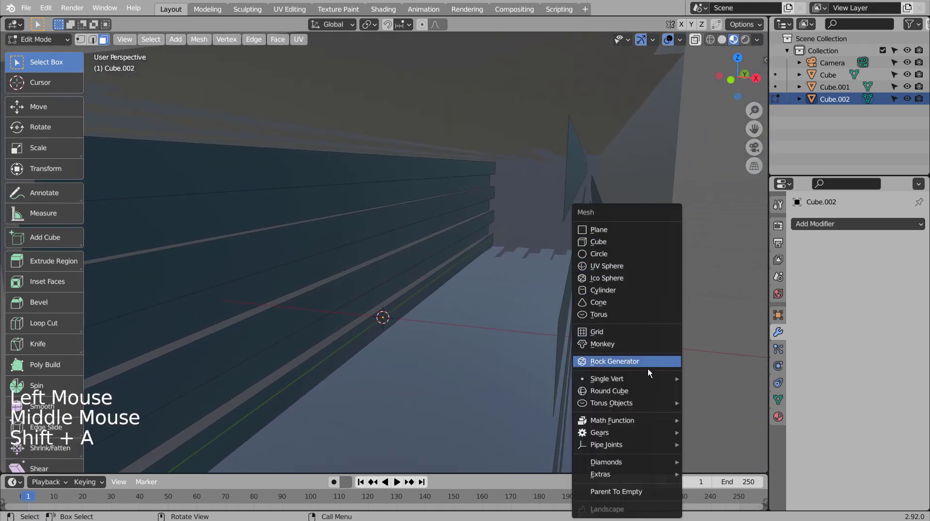
{"action": "left_click", "coordinate": [553, 321]}
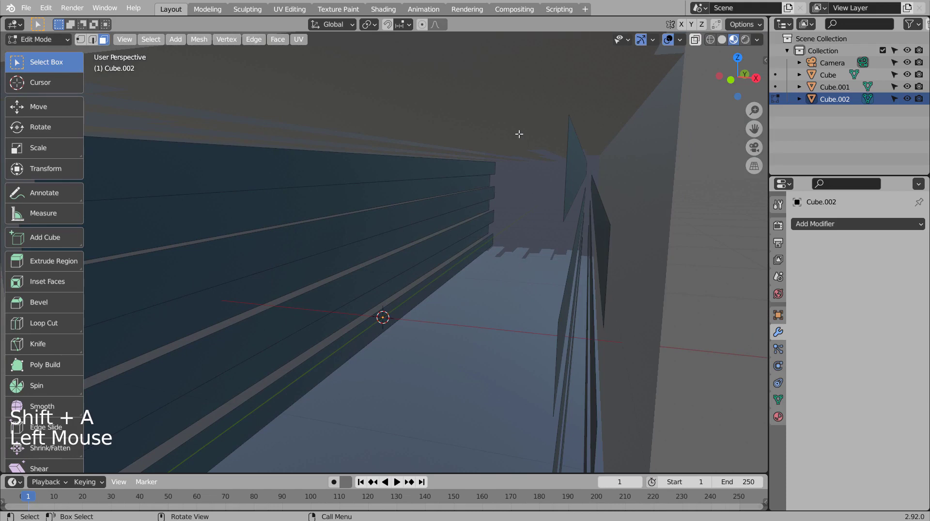
{"action": "key", "text": "Tab"}
{"action": "left_click", "coordinate": [519, 150]}
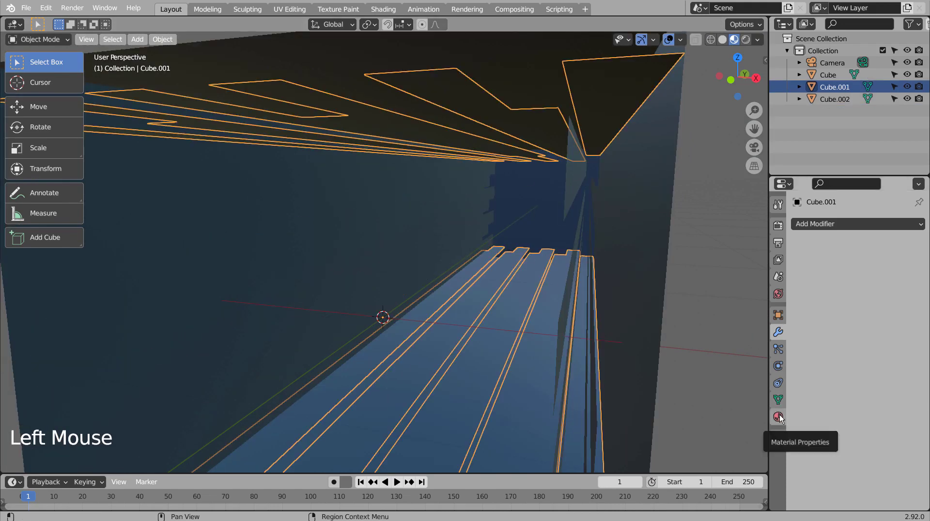
{"action": "left_click", "coordinate": [679, 286]}
{"action": "key", "text": "shift+a"}
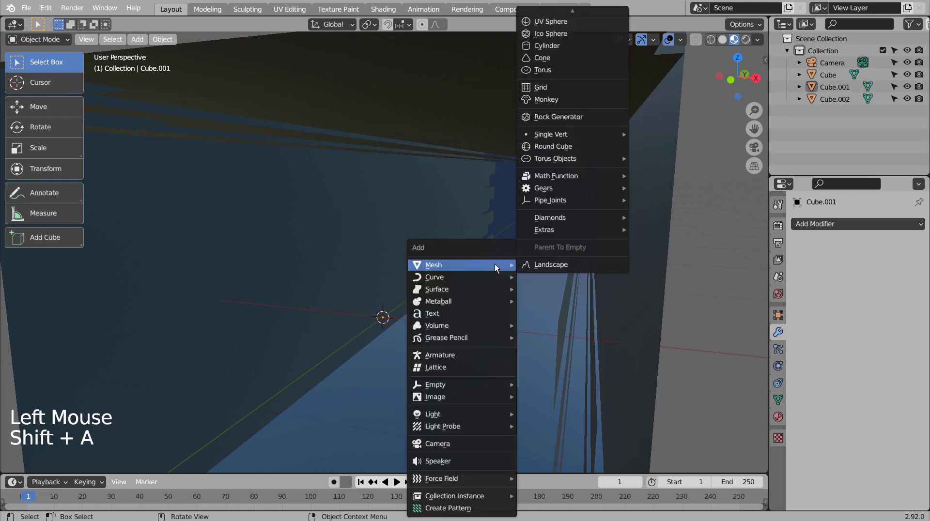
{"action": "mouse_move", "coordinate": [471, 414]}
{"action": "left_click", "coordinate": [555, 416]}
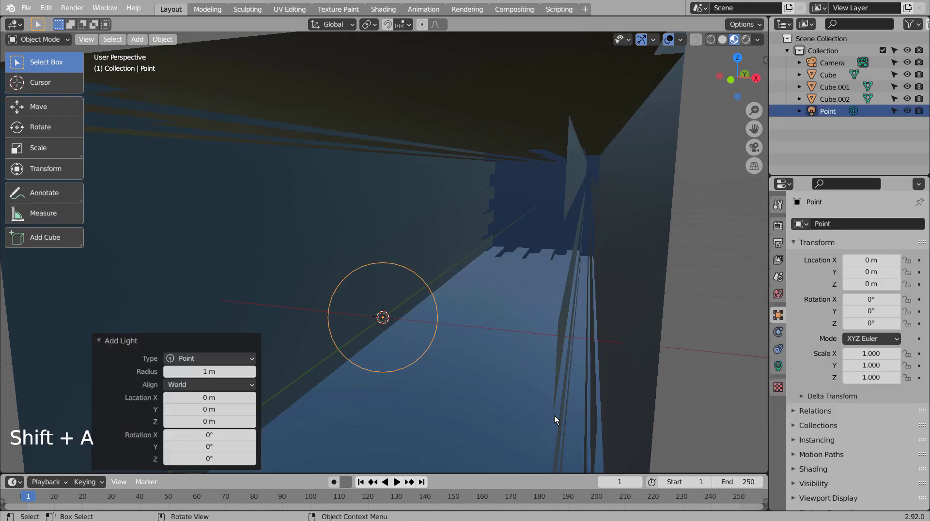
Move the point light about 6.33 m along the Y axis toward the corridor's far end
{"action": "key", "text": "KP_7"}
{"action": "scroll", "coordinate": [555, 416], "scroll_direction": "down", "scroll_amount": 10}
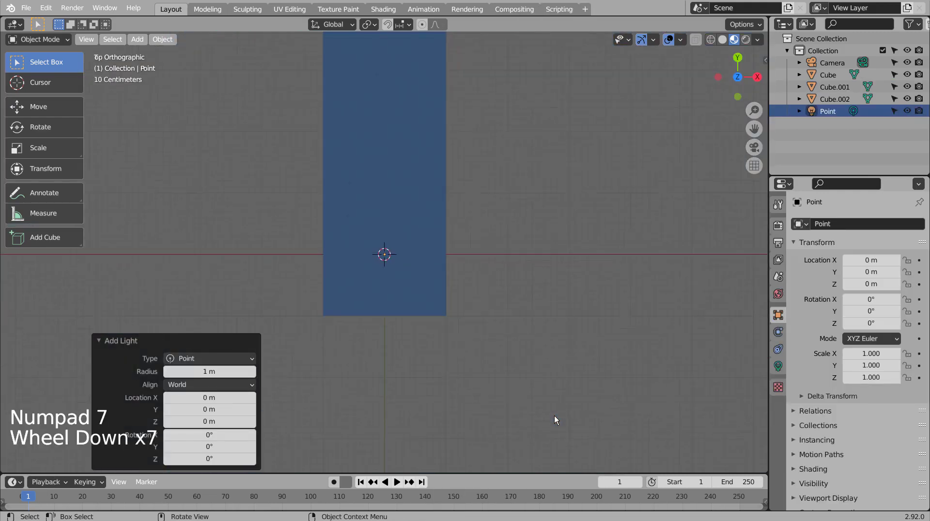
{"action": "key", "text": "shift+z"}
{"action": "scroll", "coordinate": [527, 214], "scroll_direction": "down", "scroll_amount": 2, "text": "shift"}
{"action": "middle_click_drag", "start_coordinate": [526, 204], "coordinate": [519, 398], "text": "shift"}
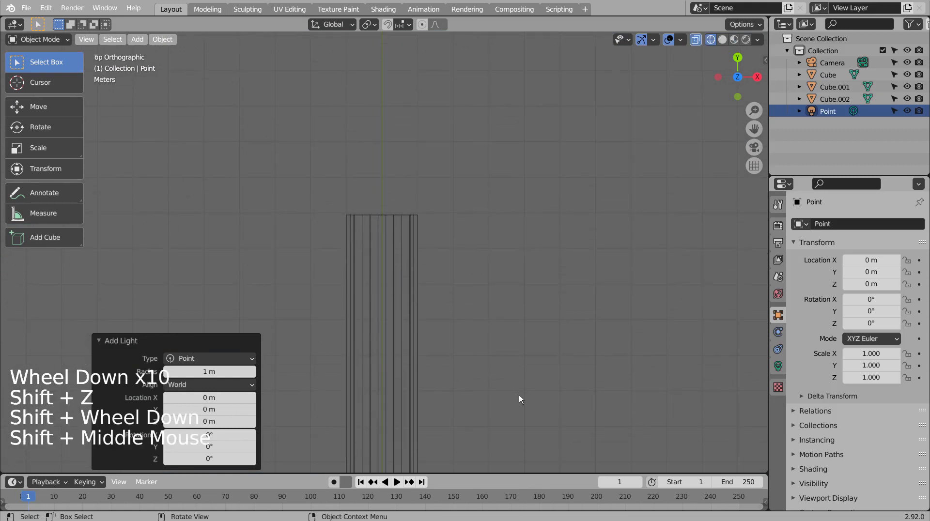
{"action": "key", "text": "g"}
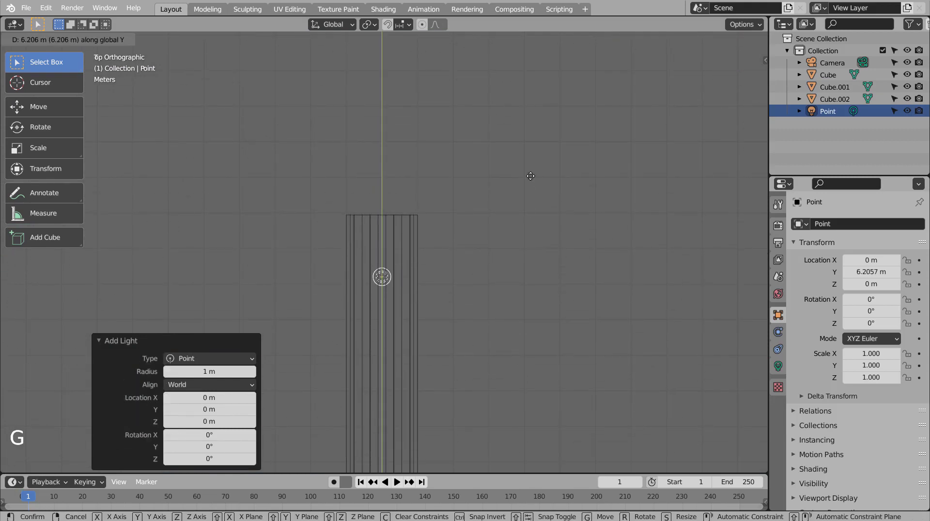
{"action": "left_click", "coordinate": [531, 172]}
Try powers of 1111 W and 111 W for the point light in the rendered front view
{"action": "left_click", "coordinate": [779, 366]}
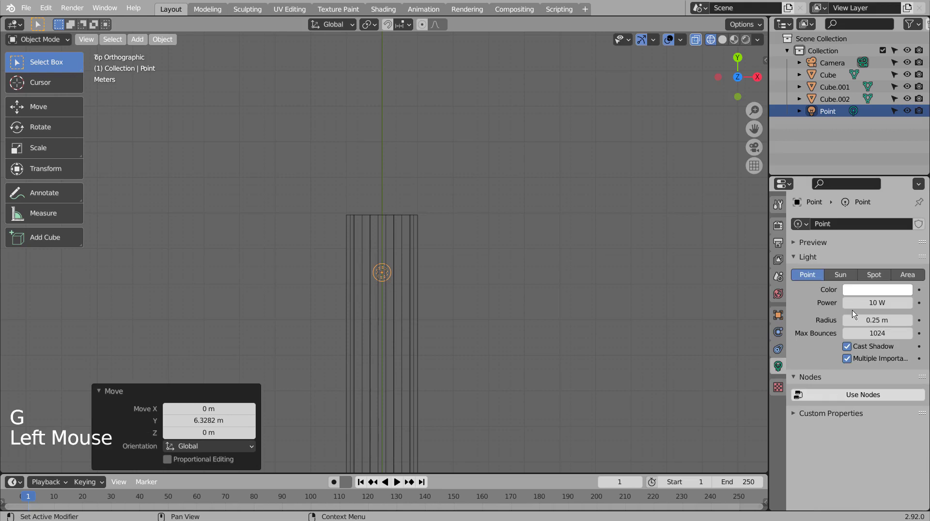
{"action": "type", "text": "111"}
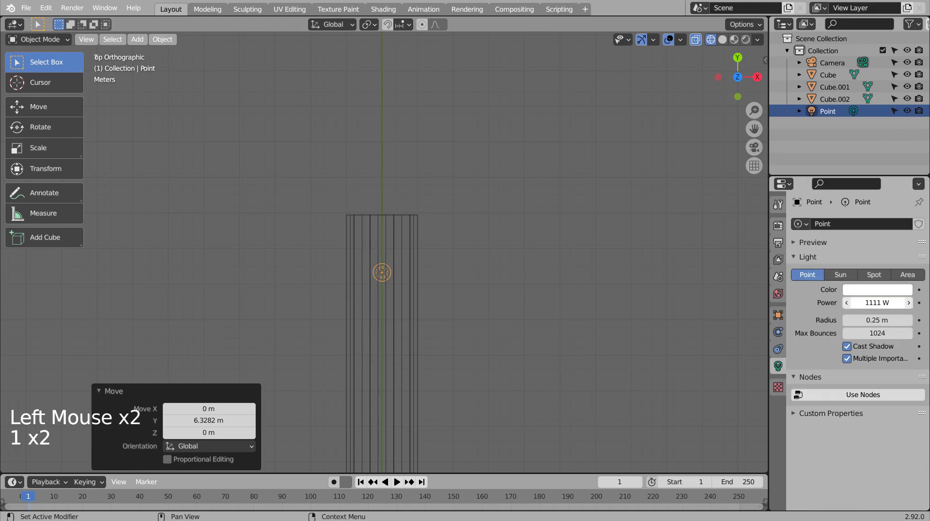
{"action": "key", "text": "KP_1"}
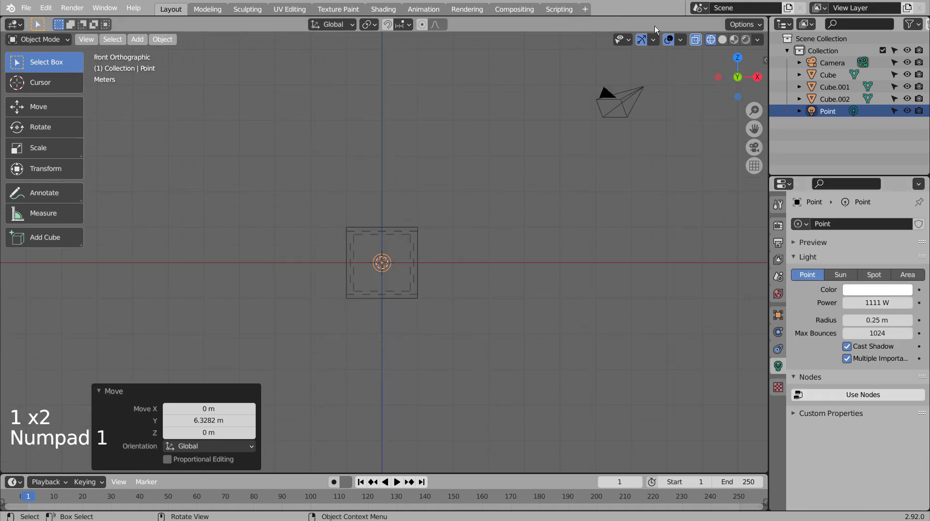
{"action": "left_click", "coordinate": [744, 39]}
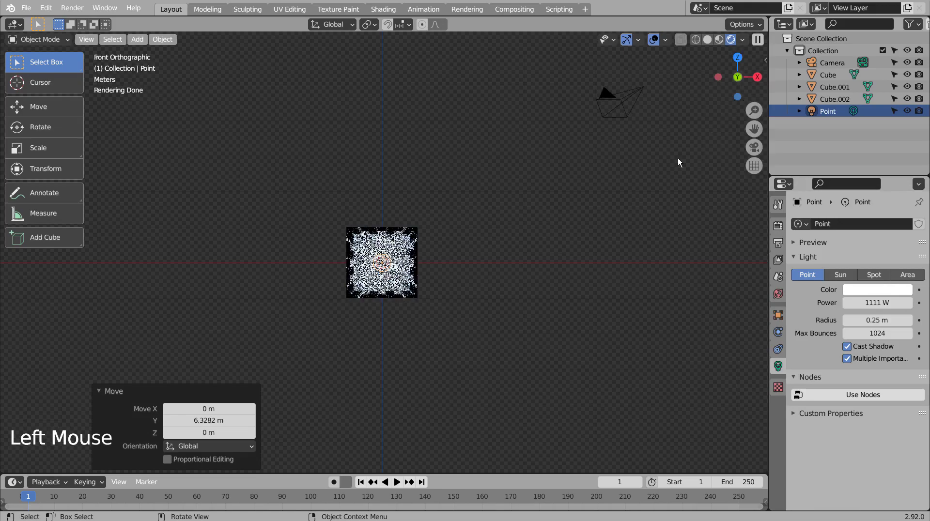
{"action": "scroll", "coordinate": [518, 277], "scroll_direction": "up", "scroll_amount": 9}
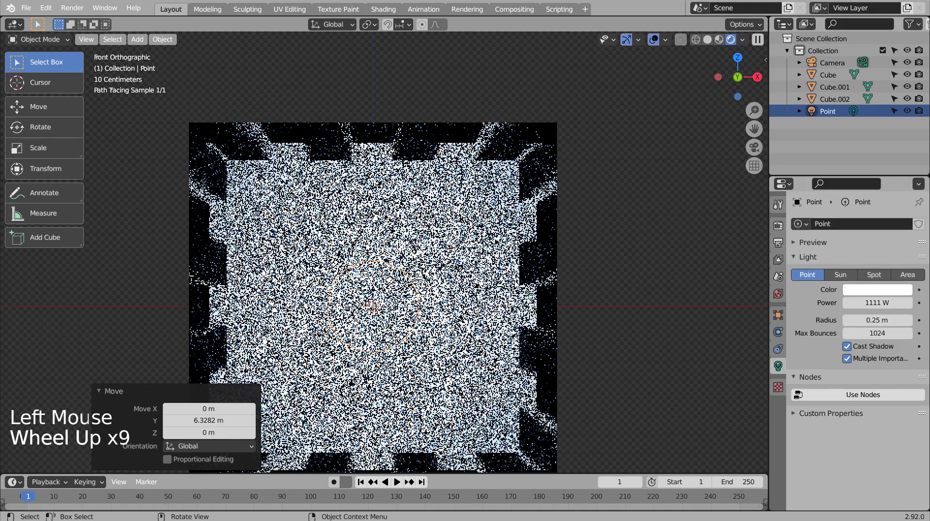
{"action": "left_click", "coordinate": [878, 303]}
{"action": "type", "text": "111"}
{"action": "key", "text": "Return"}
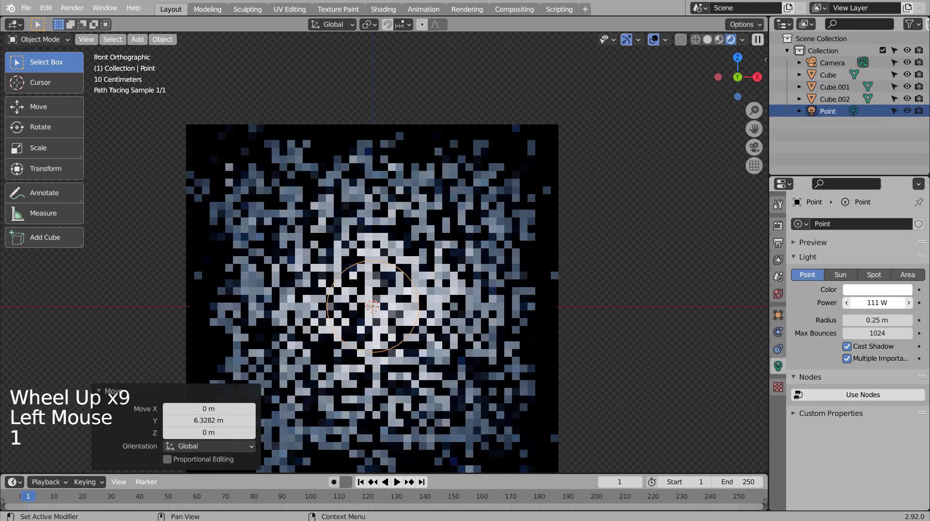
Set the point light's power to 55 W and inspect the corridor's lighting in rendered shading
{"action": "left_click", "coordinate": [878, 304]}
{"action": "type", "text": "55"}
{"action": "key", "text": "Return"}
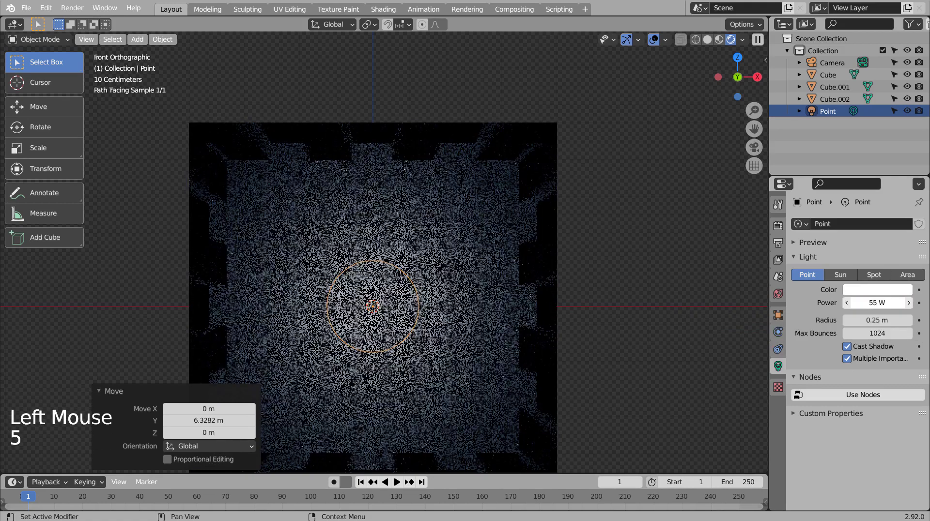
{"action": "mouse_move", "coordinate": [684, 341]}
{"action": "middle_mouse_down"}
{"action": "mouse_move", "coordinate": [633, 361]}
{"action": "mouse_move", "coordinate": [642, 343]}
{"action": "mouse_move", "coordinate": [682, 336]}
{"action": "middle_mouse_up"}
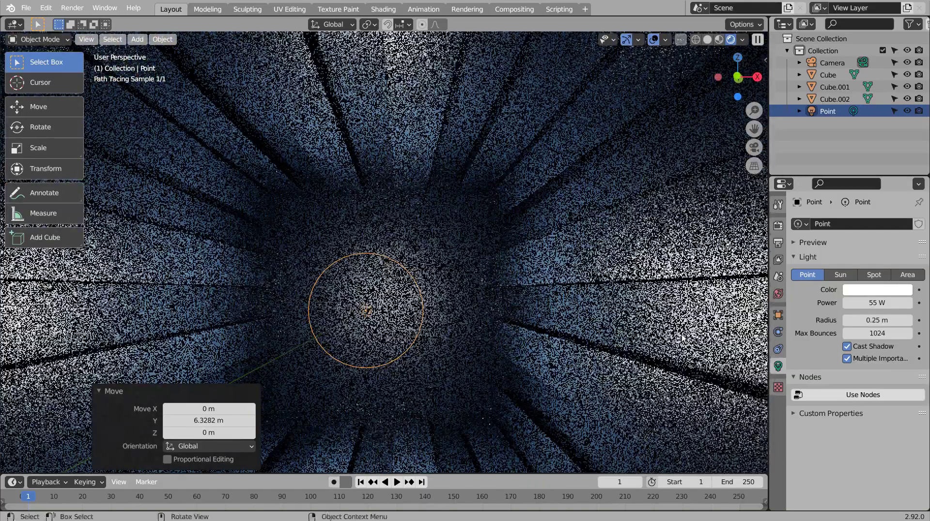
{"action": "scroll", "coordinate": [682, 336], "scroll_direction": "down", "scroll_amount": 5}
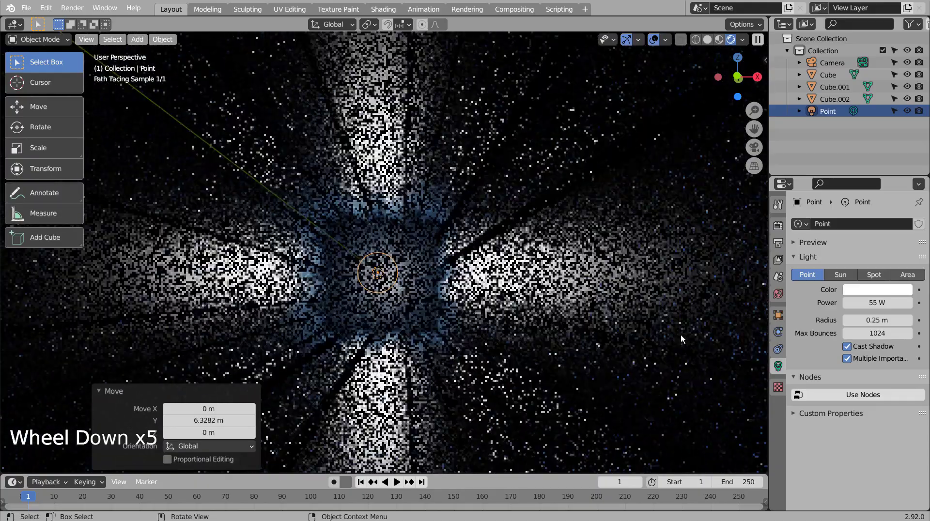
{"action": "scroll", "coordinate": [681, 335], "scroll_direction": "down", "scroll_amount": 1}
{"action": "middle_click_drag", "start_coordinate": [680, 337], "coordinate": [659, 364]}
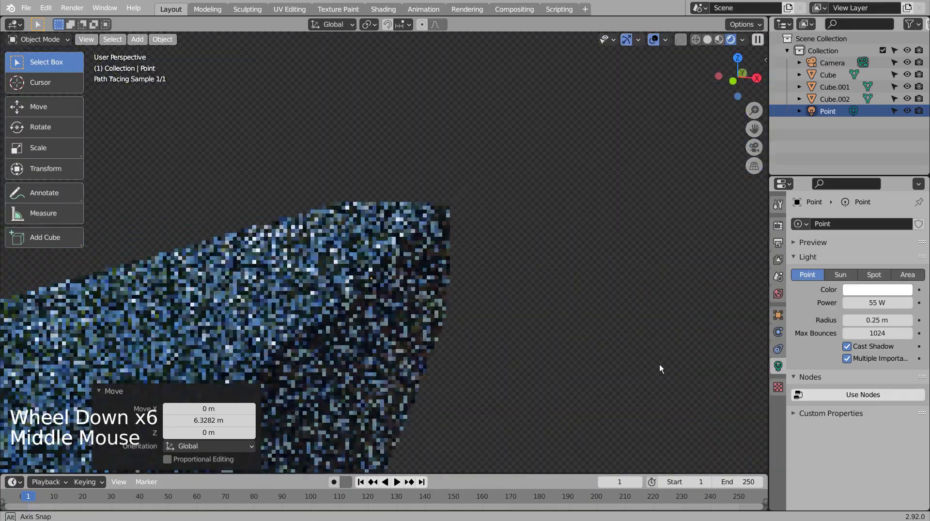
Duplicate the point light twice along the corridor's Y axis, offsetting the copies by about -3.31 m and a further -3.35 m
{"action": "key", "text": "shift+z"}
{"action": "scroll", "coordinate": [630, 374], "scroll_direction": "down", "scroll_amount": 3}
{"action": "middle_click_drag", "start_coordinate": [603, 371], "coordinate": [532, 388]}
{"action": "key", "text": "shift+d"}
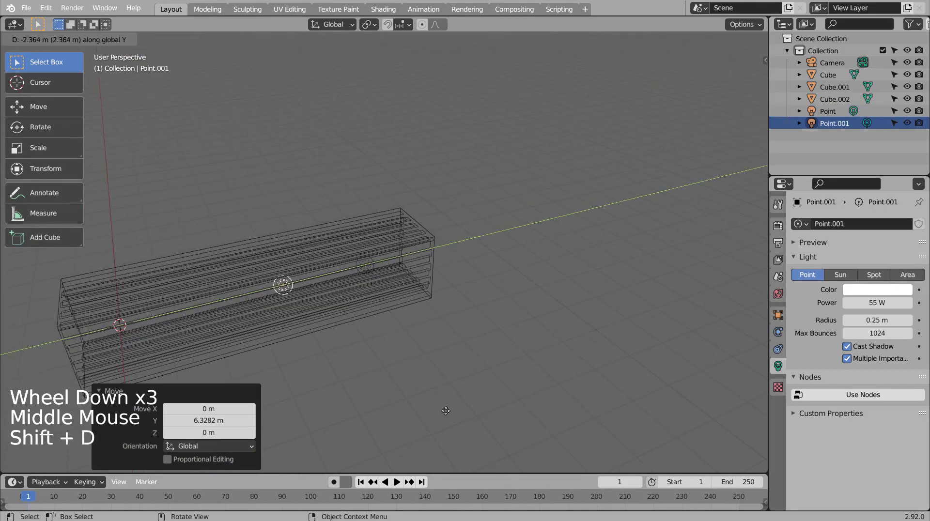
{"action": "left_click", "coordinate": [414, 415]}
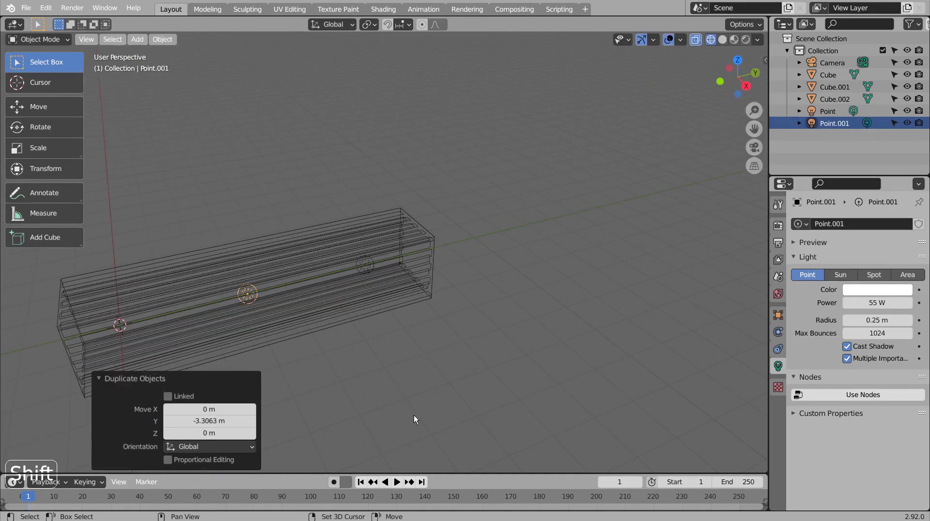
{"action": "key", "text": "shift+d"}
{"action": "key", "text": "y"}
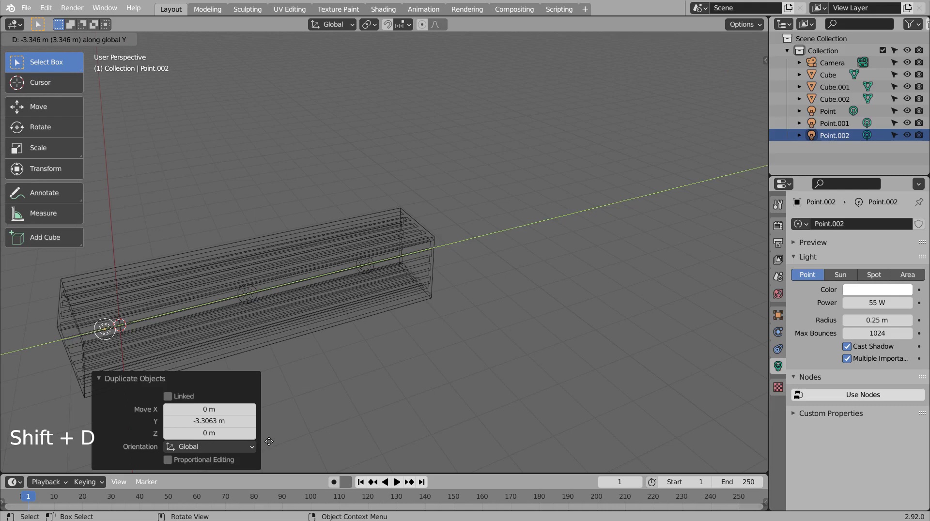
{"action": "left_click", "coordinate": [269, 442]}
Examine the lighting of the three point lights inside the corridor in rendered shading
{"action": "middle_click_drag", "start_coordinate": [358, 406], "coordinate": [679, 115]}
{"action": "left_click", "coordinate": [745, 40]}
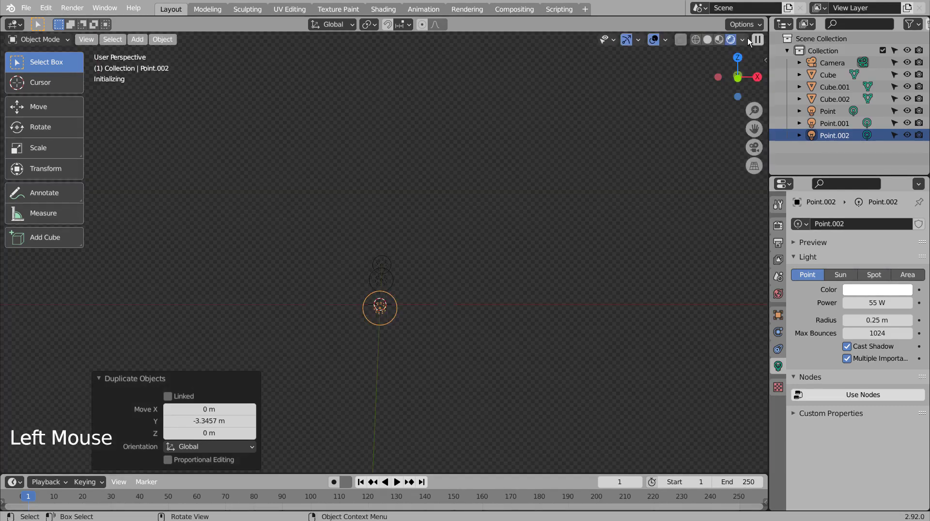
{"action": "middle_click_drag", "start_coordinate": [652, 263], "coordinate": [659, 251]}
{"action": "scroll", "coordinate": [586, 277], "scroll_direction": "down", "scroll_amount": 1}
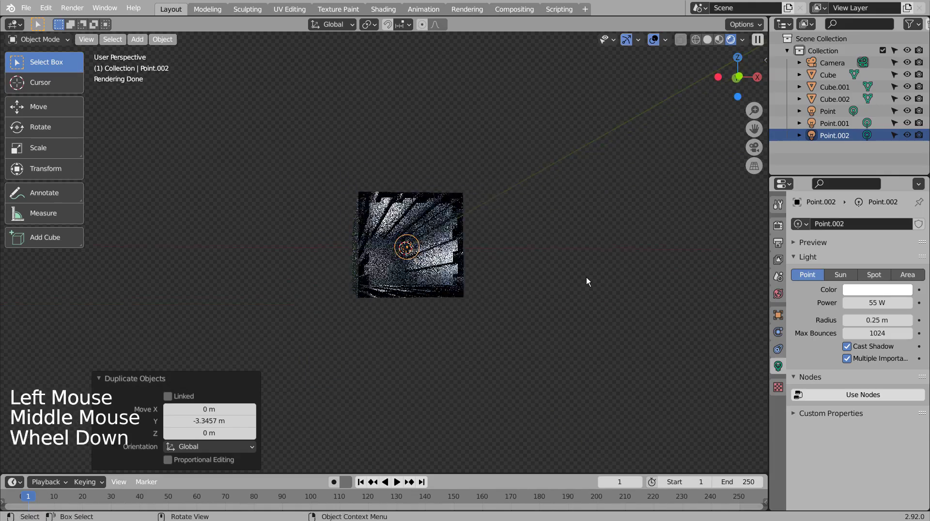
{"action": "scroll", "coordinate": [586, 280], "scroll_direction": "up", "scroll_amount": 3}
{"action": "middle_click_drag", "start_coordinate": [587, 280], "coordinate": [580, 283]}
{"action": "scroll", "coordinate": [580, 282], "scroll_direction": "up", "scroll_amount": 1}
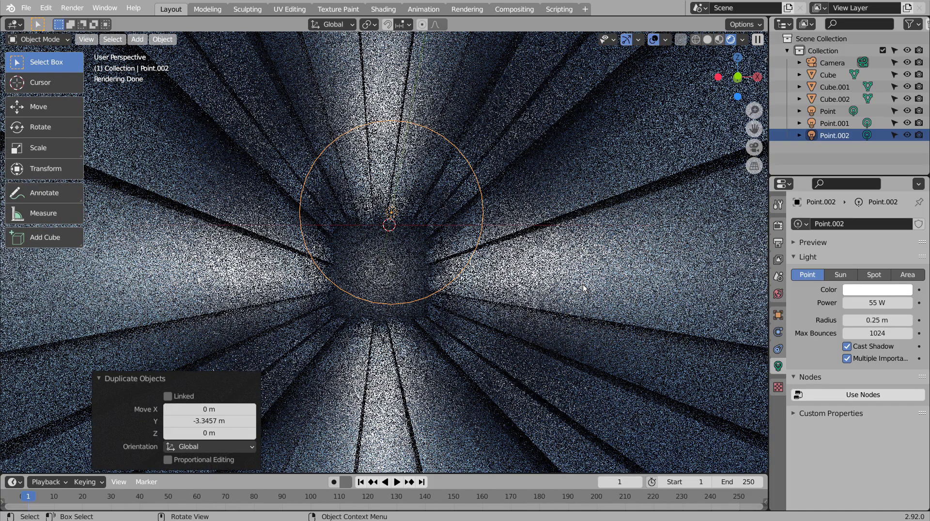
Examine the lit corridor's interior from the front in rendered shading and clear the selection
{"action": "scroll", "coordinate": [583, 288], "scroll_direction": "down", "scroll_amount": 2}
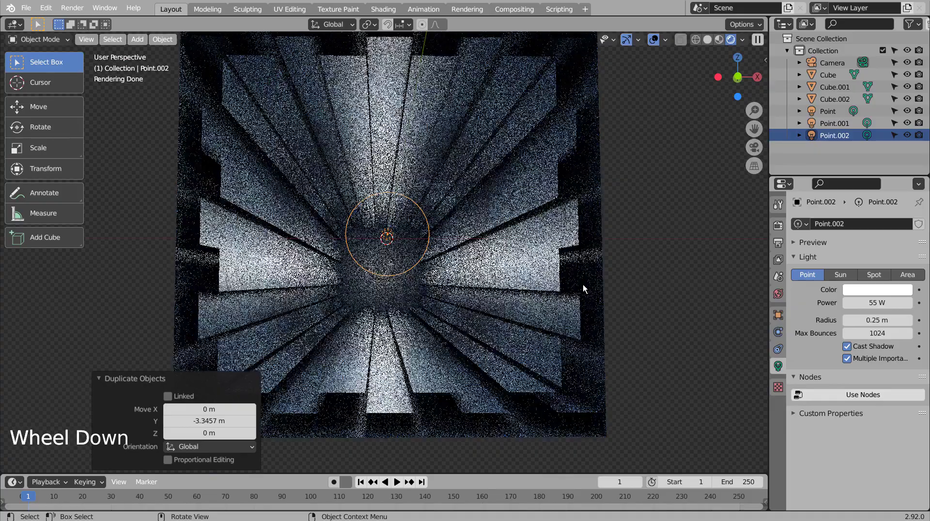
{"action": "middle_click_drag", "start_coordinate": [583, 286], "coordinate": [606, 281], "text": "shift"}
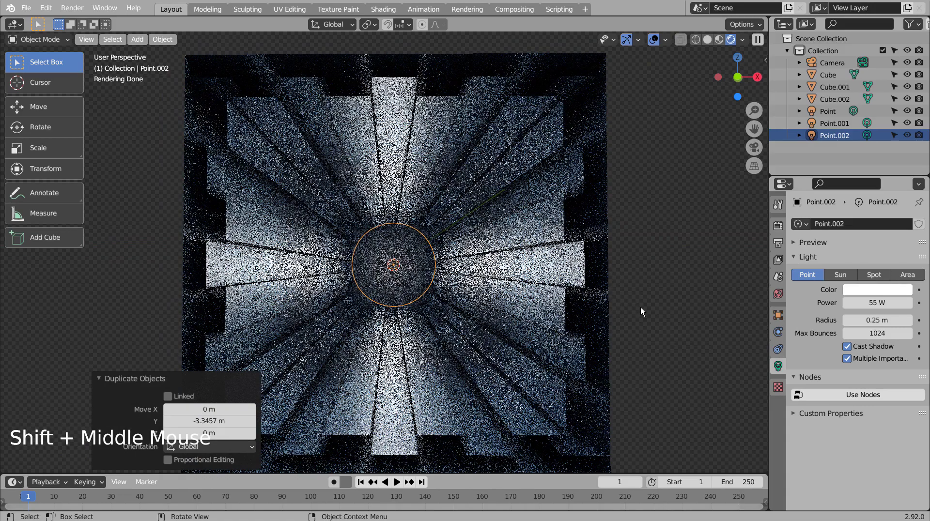
{"action": "key", "text": "KP_1"}
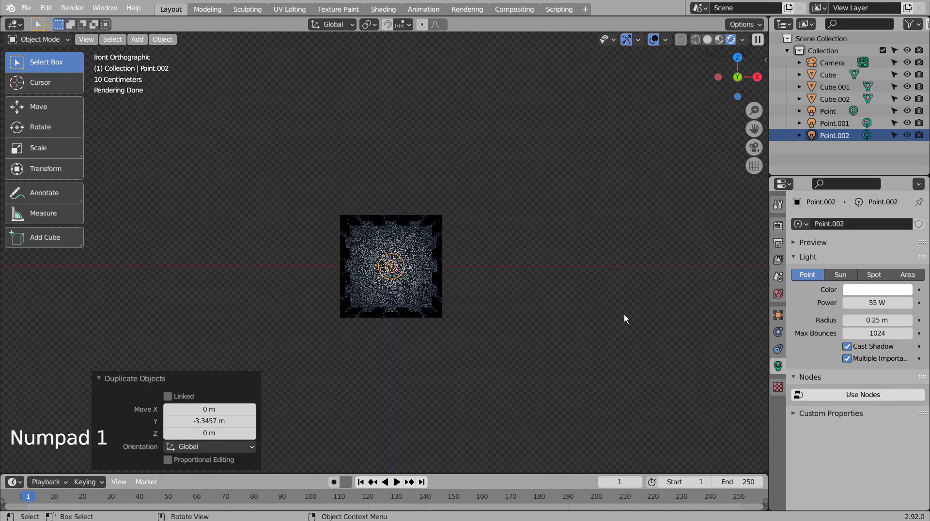
{"action": "middle_click_drag", "start_coordinate": [624, 315], "coordinate": [624, 312]}
{"action": "left_click", "coordinate": [649, 320]}
{"action": "scroll", "coordinate": [650, 319], "scroll_direction": "down", "scroll_amount": 3}
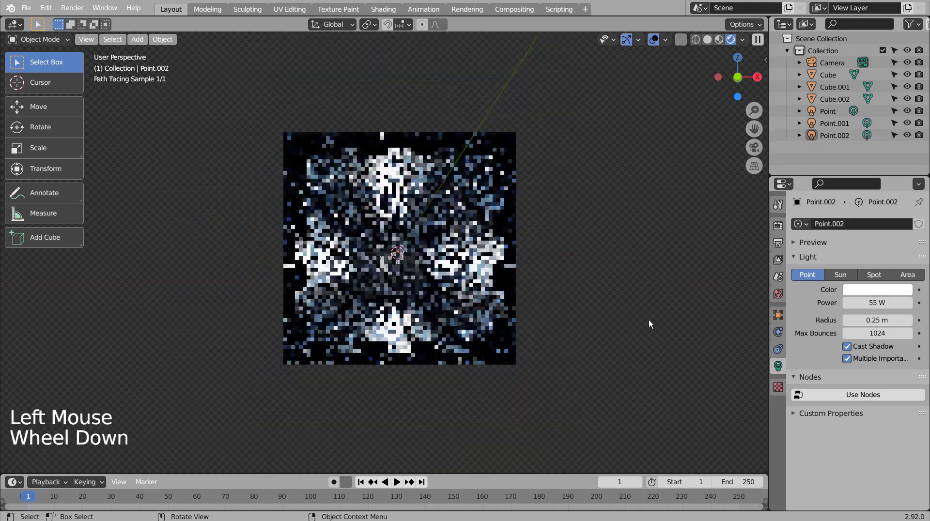
{"action": "left_click", "coordinate": [648, 318]}
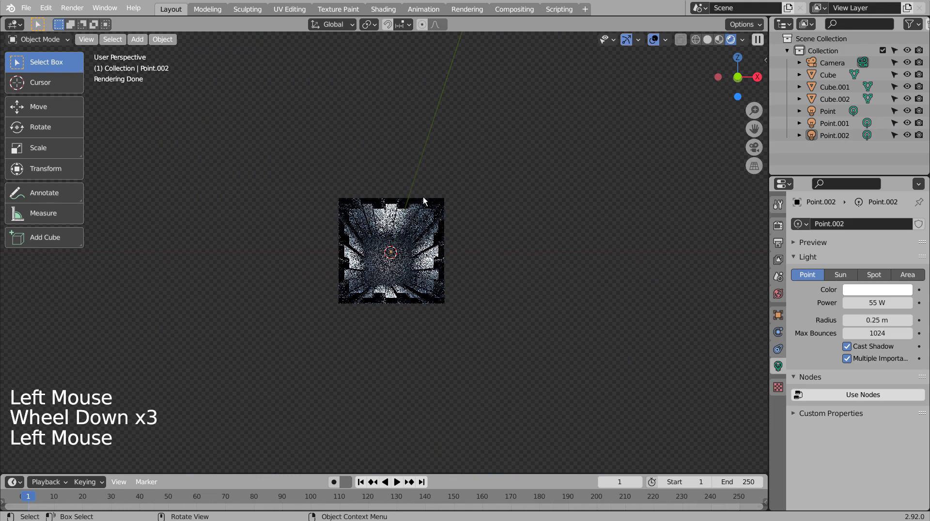
Duplicate the three corridor meshes without the lights and scale the copies by about 1.679 as an outer shell
{"action": "key", "text": "b"}
{"action": "left_click_drag", "start_coordinate": [316, 181], "coordinate": [470, 307]}
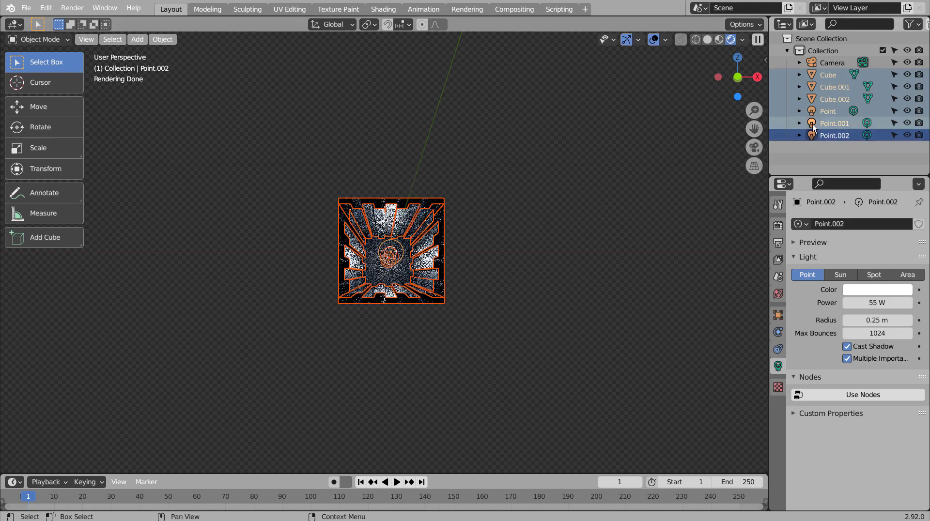
{"action": "left_click", "coordinate": [817, 112], "text": "shift"}
{"action": "left_click", "coordinate": [827, 75]}
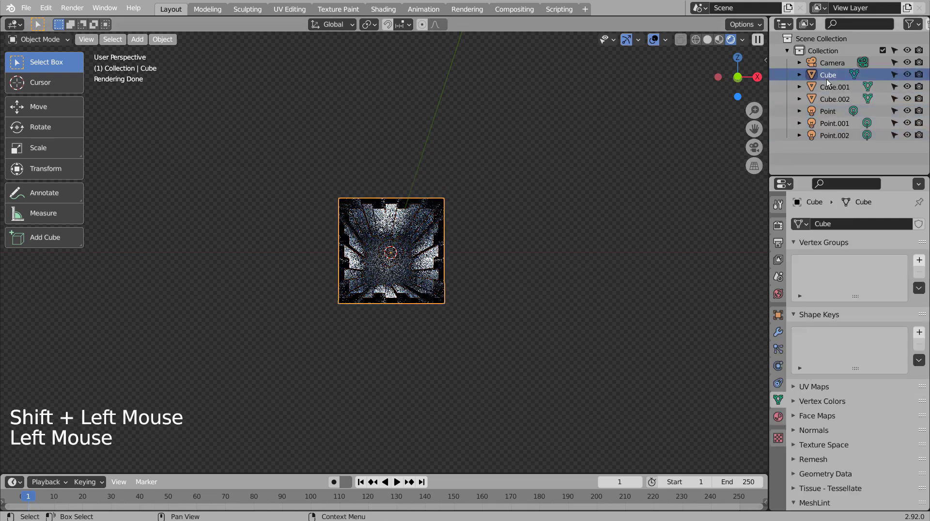
{"action": "left_click", "coordinate": [826, 92], "text": "shift"}
{"action": "left_click", "coordinate": [825, 98], "text": "shift"}
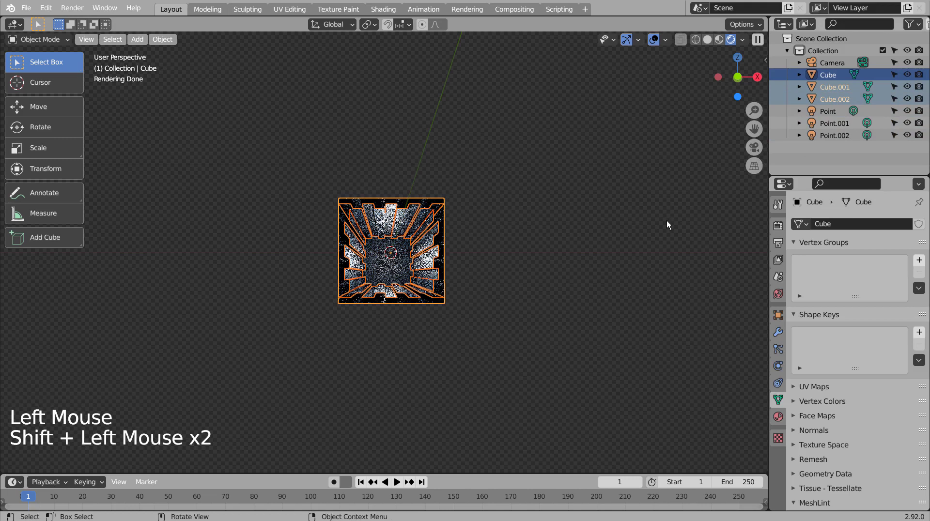
{"action": "key", "text": "KP_1"}
{"action": "key", "text": "shift+d"}
{"action": "key", "text": "s"}
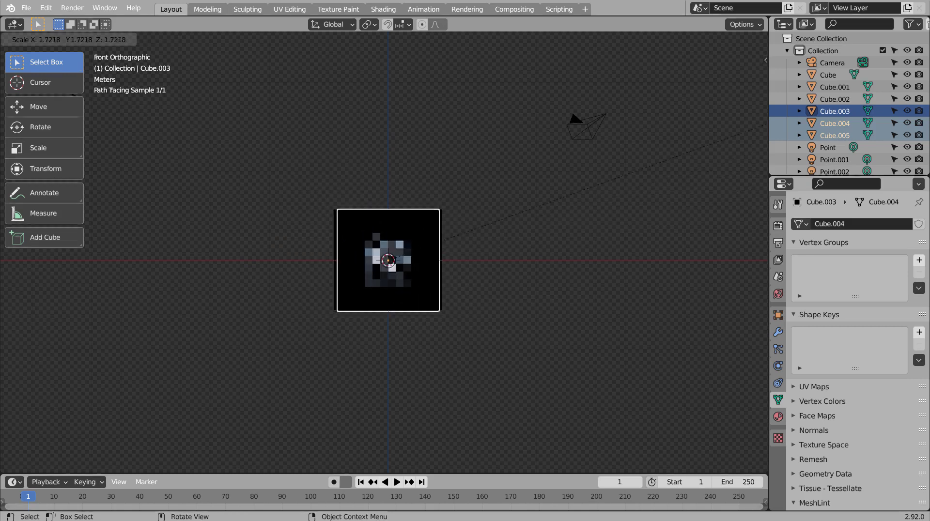
{"action": "left_click", "coordinate": [70, 104]}
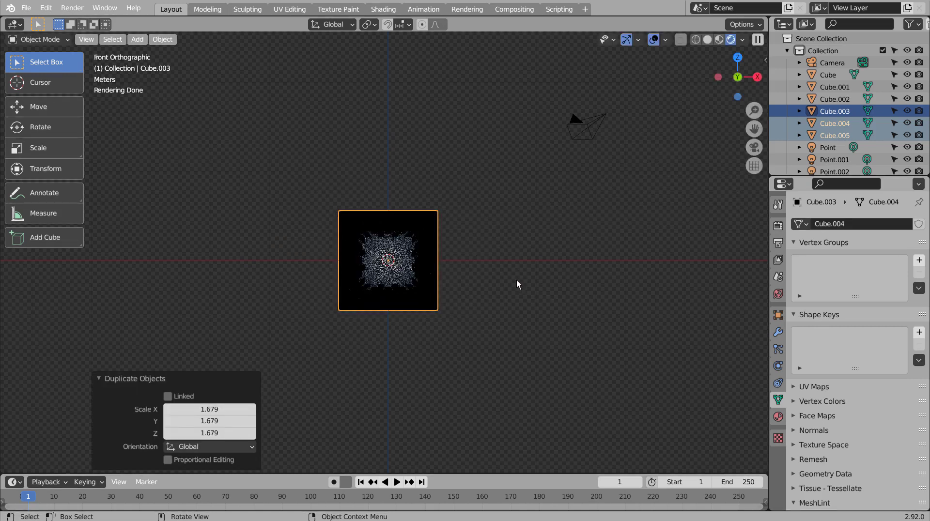
Deselect the copies and inspect the nested corridors from outside and inside in rendered shading
{"action": "left_click", "coordinate": [500, 318]}
{"action": "scroll", "coordinate": [497, 327], "scroll_direction": "up", "scroll_amount": 5}
{"action": "middle_click", "coordinate": [496, 329]}
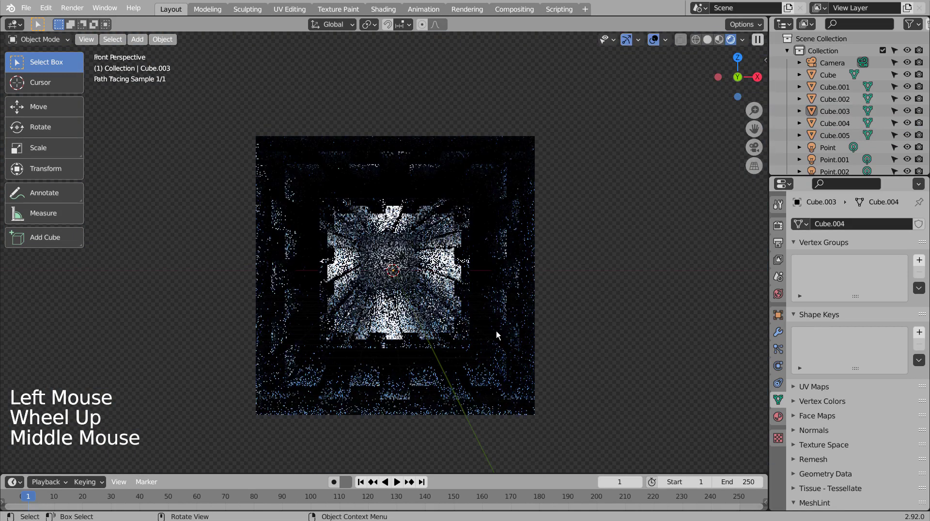
{"action": "middle_click_drag", "start_coordinate": [497, 333], "coordinate": [497, 329]}
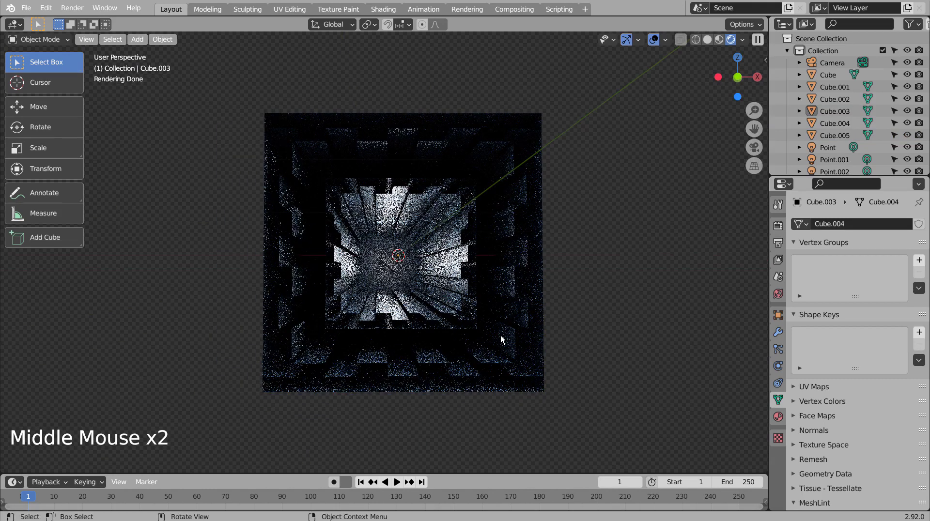
{"action": "scroll", "coordinate": [502, 339], "scroll_direction": "up", "scroll_amount": 2}
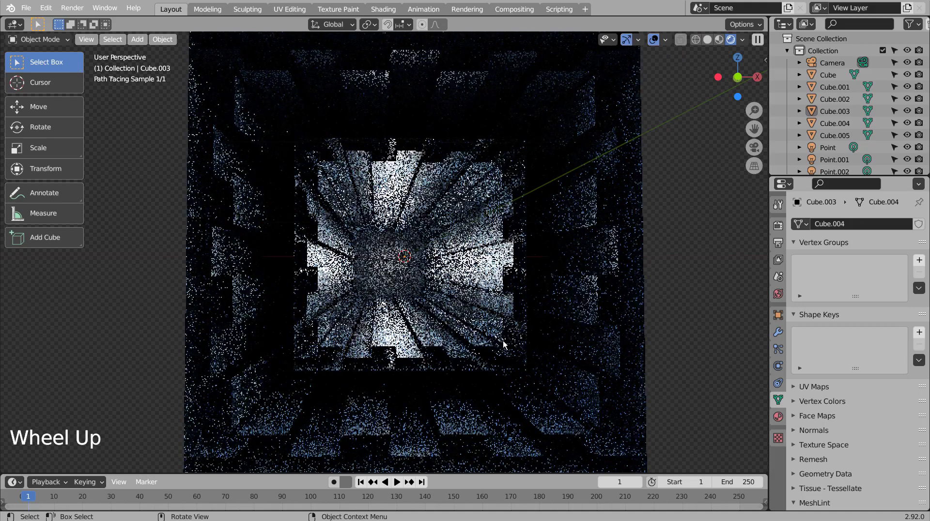
{"action": "middle_click_drag", "start_coordinate": [502, 339], "coordinate": [501, 343]}
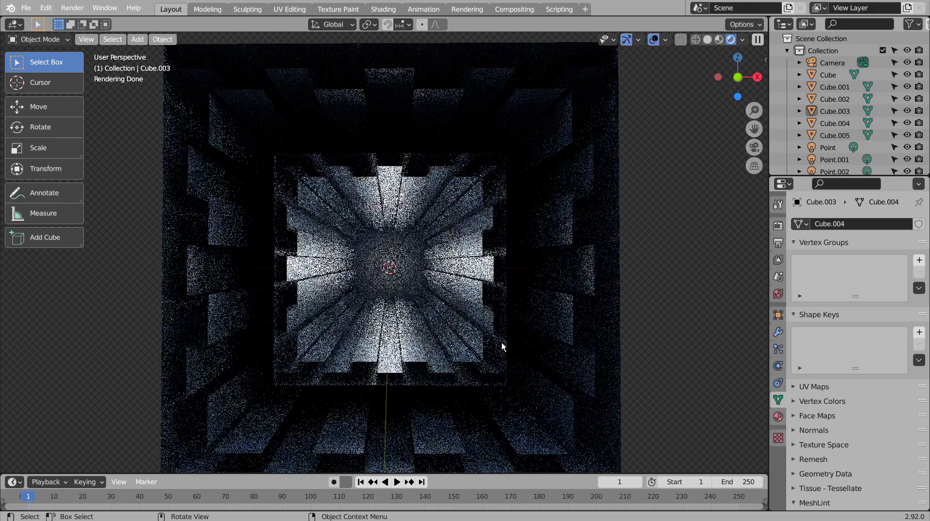
{"action": "scroll", "coordinate": [501, 342], "scroll_direction": "up", "scroll_amount": 2}
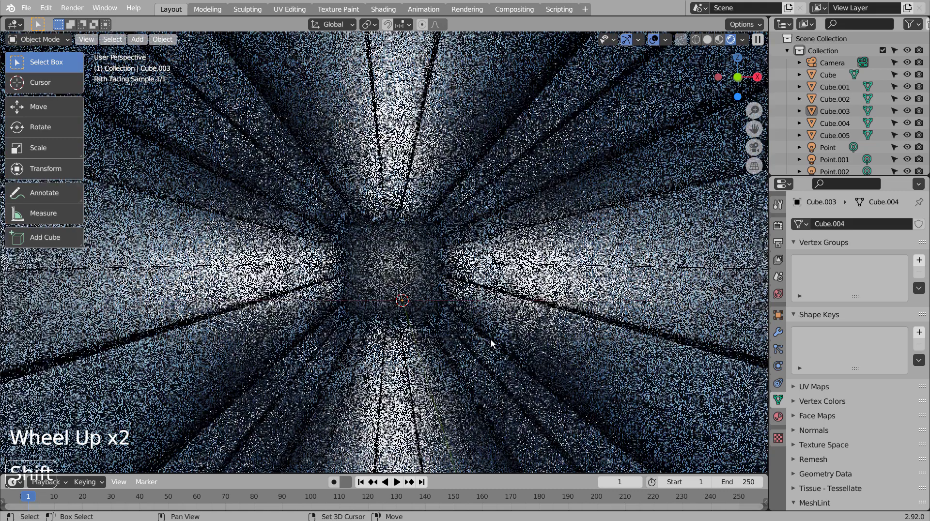
Add a Torus Knot Plus curve inside the corridor and view it in material preview shading
{"action": "key", "text": "shift+a"}
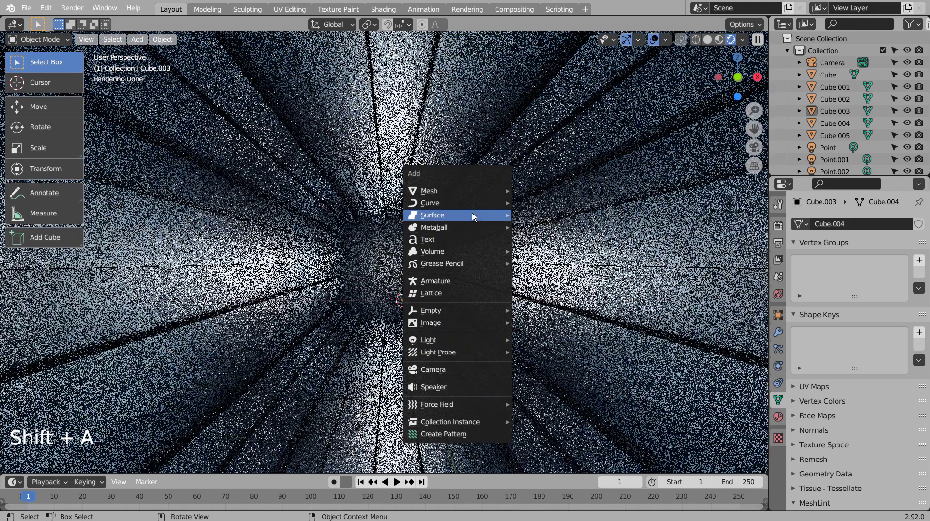
{"action": "mouse_move", "coordinate": [472, 206]}
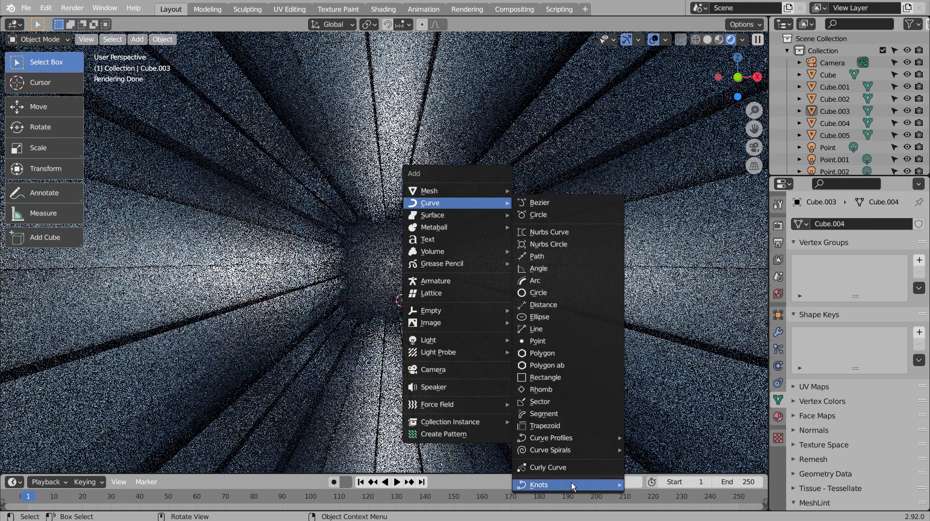
{"action": "mouse_move", "coordinate": [571, 485]}
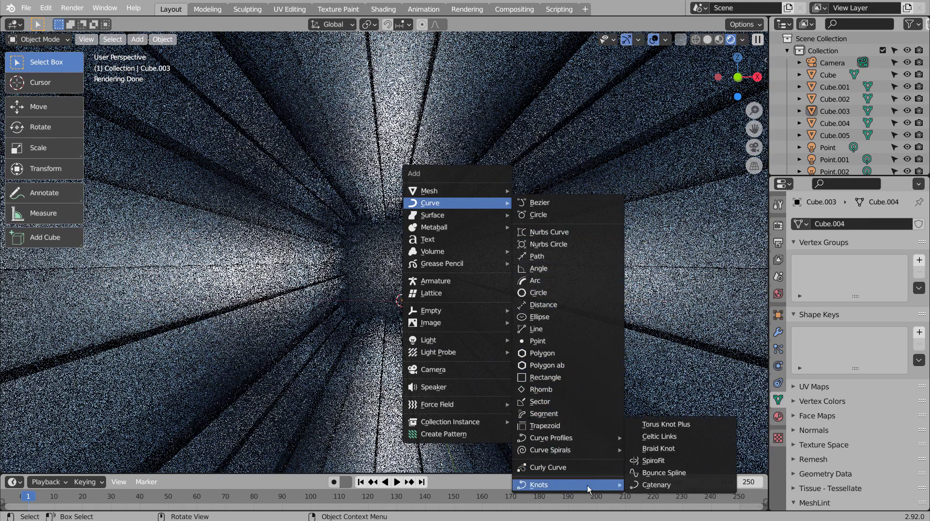
{"action": "left_click", "coordinate": [711, 424]}
{"action": "scroll", "coordinate": [630, 335], "scroll_direction": "down", "scroll_amount": 4}
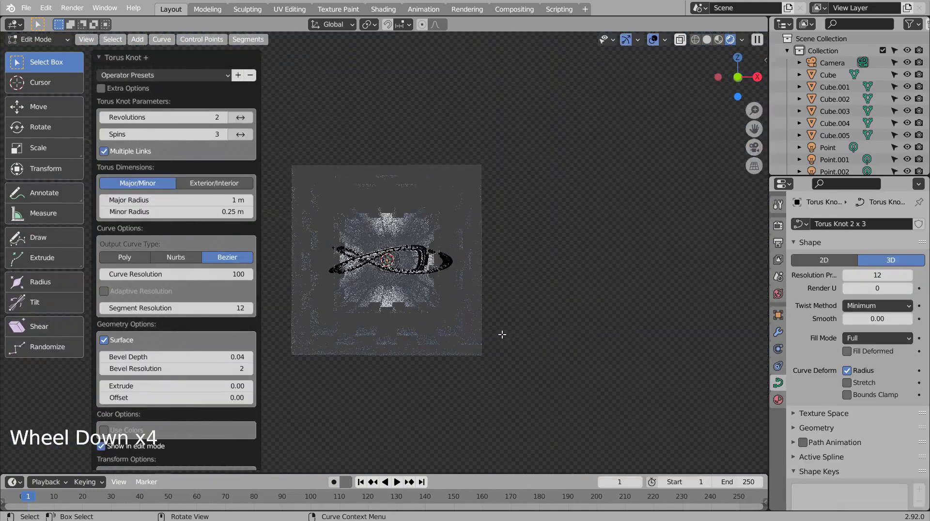
{"action": "scroll", "coordinate": [502, 334], "scroll_direction": "up", "scroll_amount": 3}
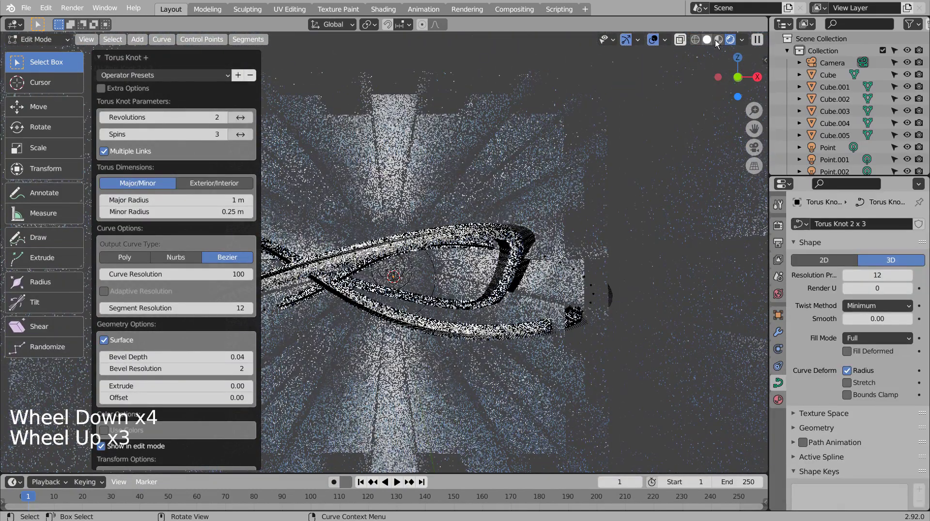
{"action": "left_click", "coordinate": [718, 39]}
{"action": "scroll", "coordinate": [371, 216], "scroll_direction": "down", "scroll_amount": 1}
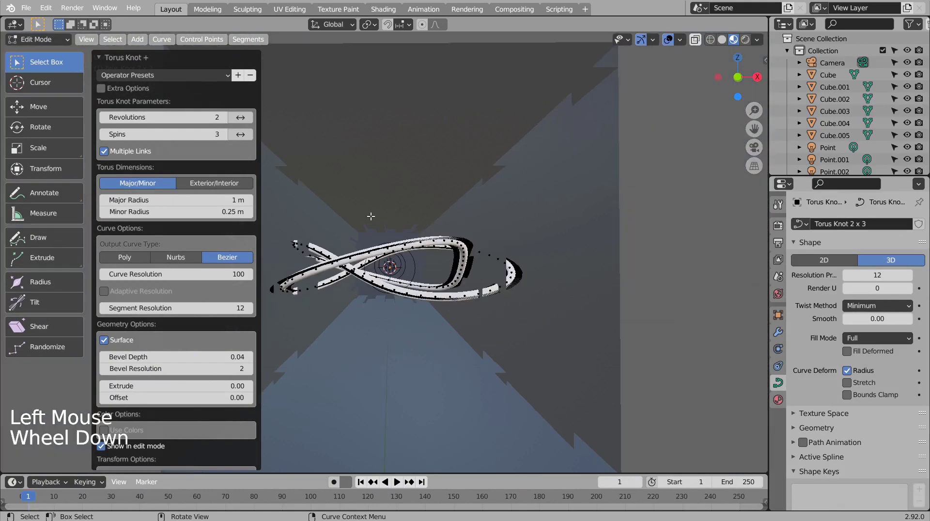
{"action": "scroll", "coordinate": [371, 217], "scroll_direction": "down", "scroll_amount": 1}
Set the torus knot's major radius to 0.53 m and its minor radius to 0.11 m
{"action": "mouse_move", "coordinate": [210, 201]}
{"action": "left_mouse_down"}
{"action": "mouse_move", "coordinate": [194, 201]}
{"action": "mouse_move", "coordinate": [225, 213]}
{"action": "mouse_move", "coordinate": [209, 213]}
{"action": "left_mouse_up"}
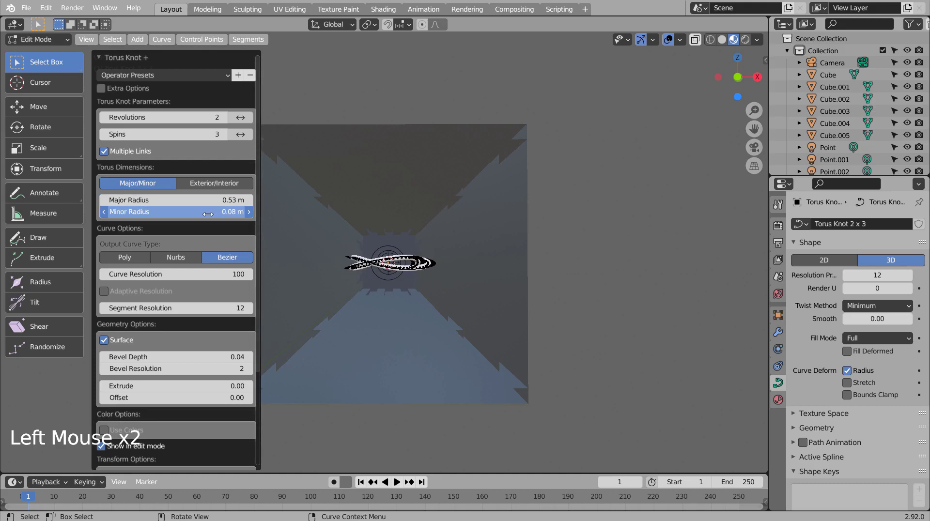
{"action": "left_click_drag", "start_coordinate": [210, 213], "coordinate": [209, 214]}
{"action": "scroll", "coordinate": [317, 219], "scroll_direction": "up", "scroll_amount": 4}
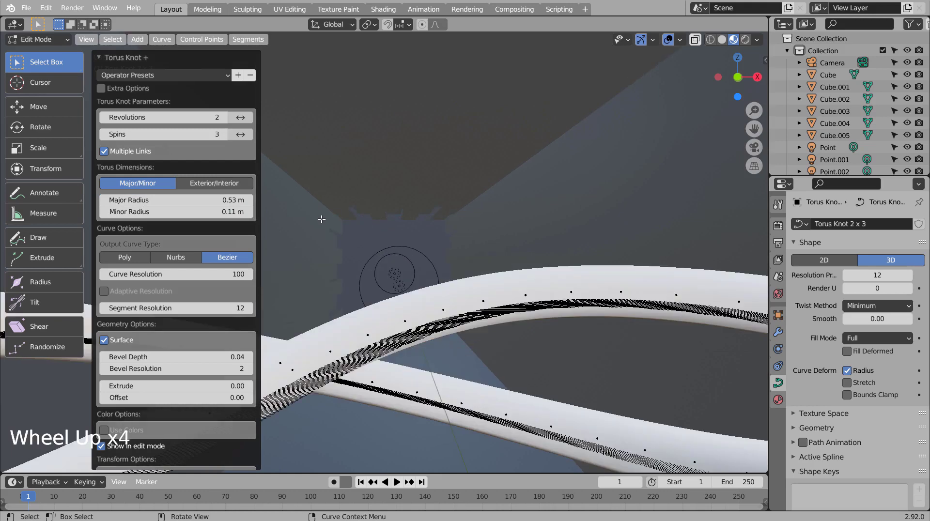
{"action": "scroll", "coordinate": [317, 218], "scroll_direction": "down", "scroll_amount": 3}
{"action": "scroll", "coordinate": [317, 219], "scroll_direction": "up", "scroll_amount": 1}
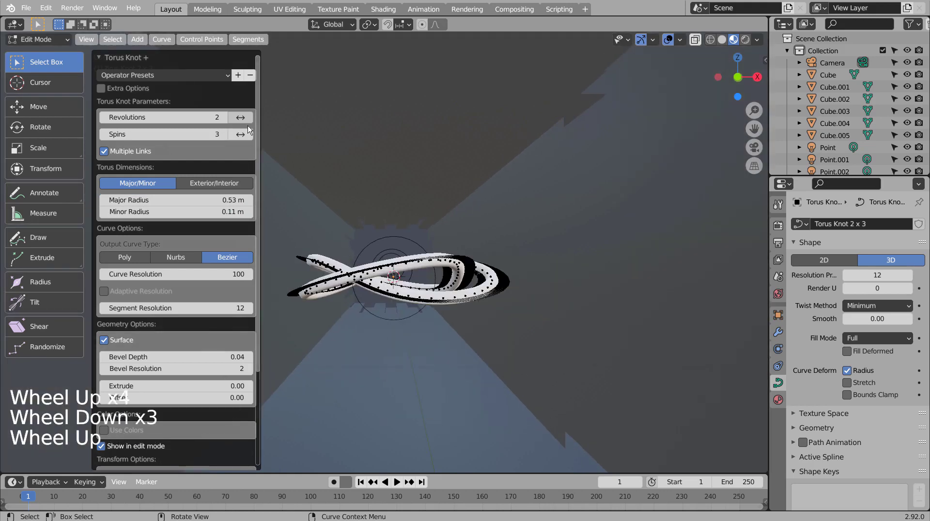
Raise the torus knot's revolutions and spins to 5 each
{"action": "left_click", "coordinate": [224, 118]}
{"action": "left_click", "coordinate": [224, 118]}
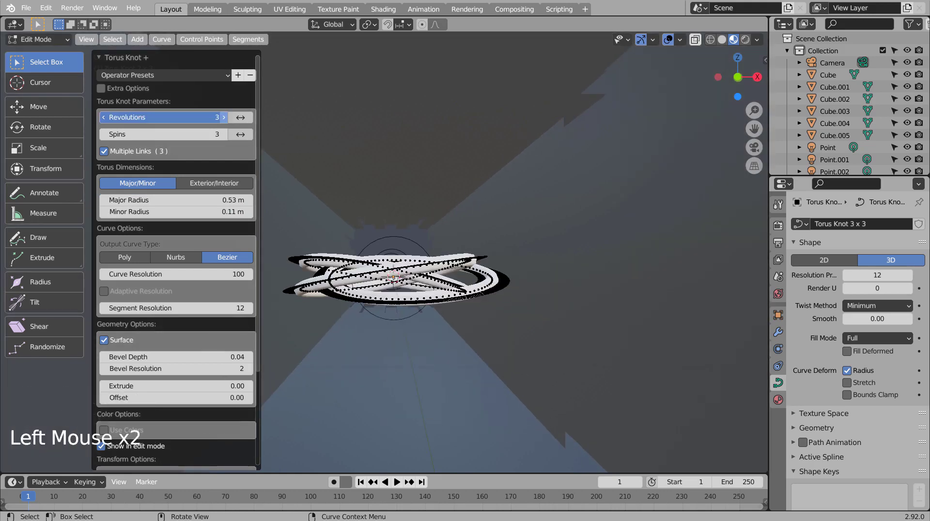
{"action": "left_click", "coordinate": [224, 135]}
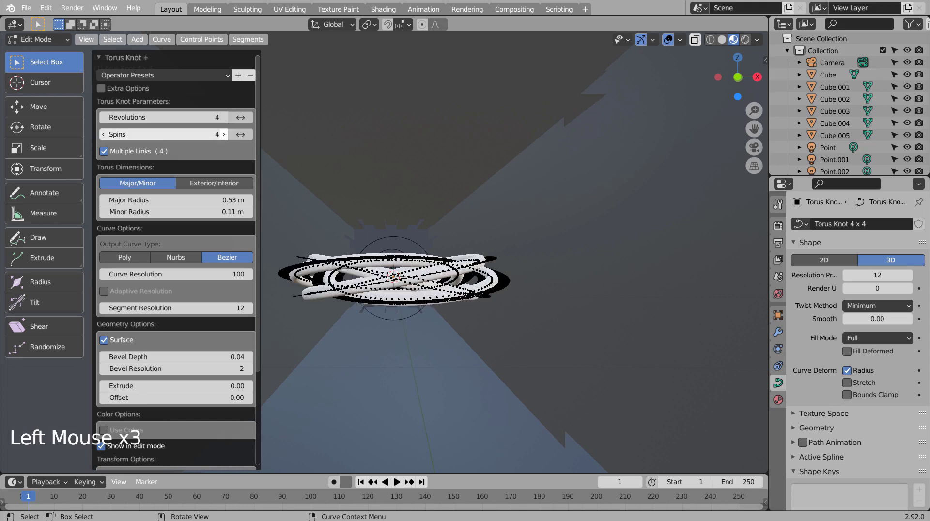
{"action": "left_click", "coordinate": [224, 134]}
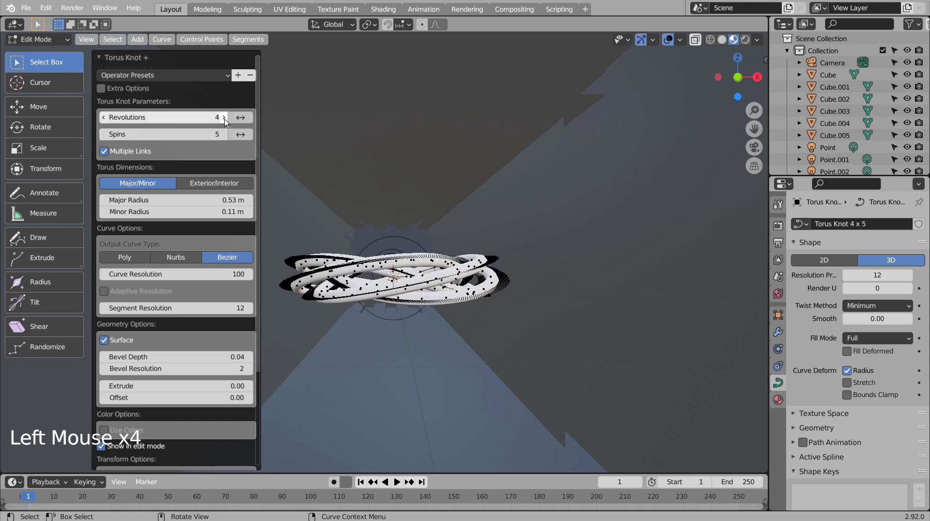
{"action": "left_click", "coordinate": [224, 118]}
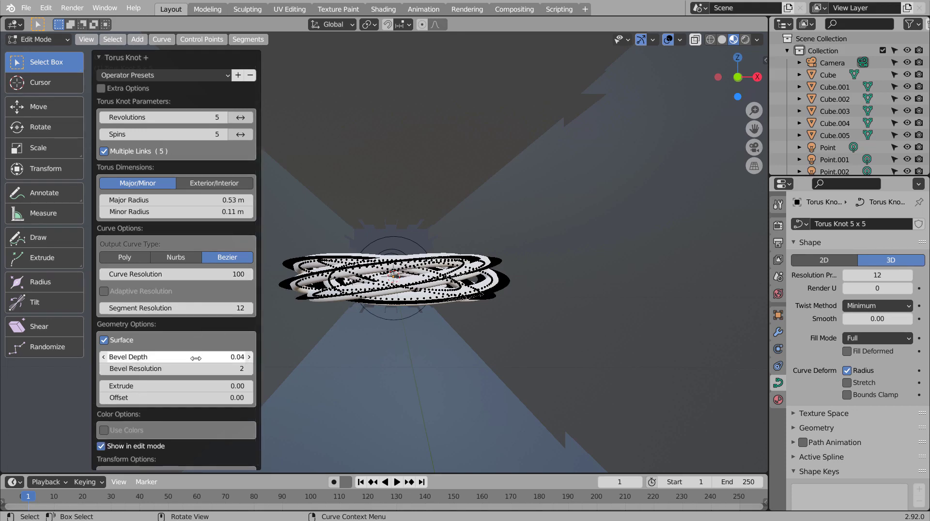
Set the knot's bevel depth to 0.02 and extrude to 0.03, and return to Object Mode
{"action": "left_click_drag", "start_coordinate": [200, 390], "coordinate": [194, 357]}
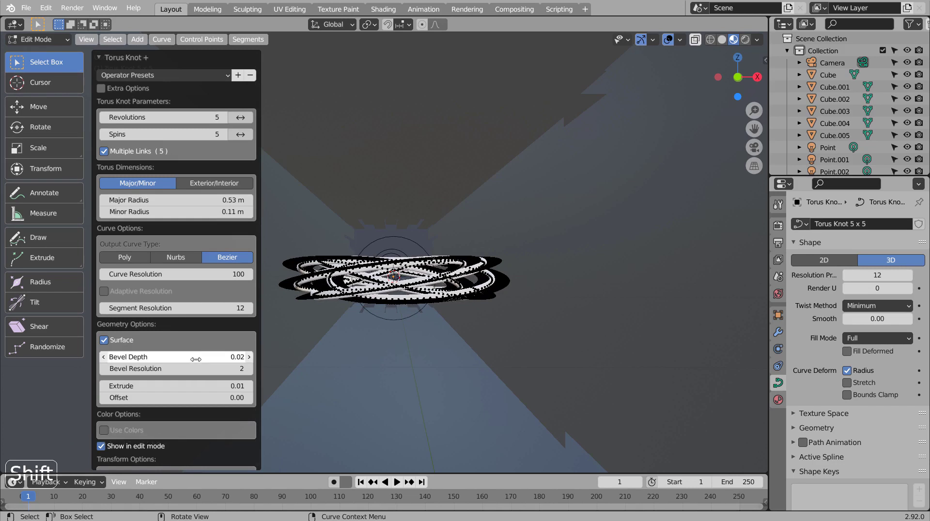
{"action": "left_click_drag", "start_coordinate": [200, 389], "coordinate": [207, 388], "text": "shift"}
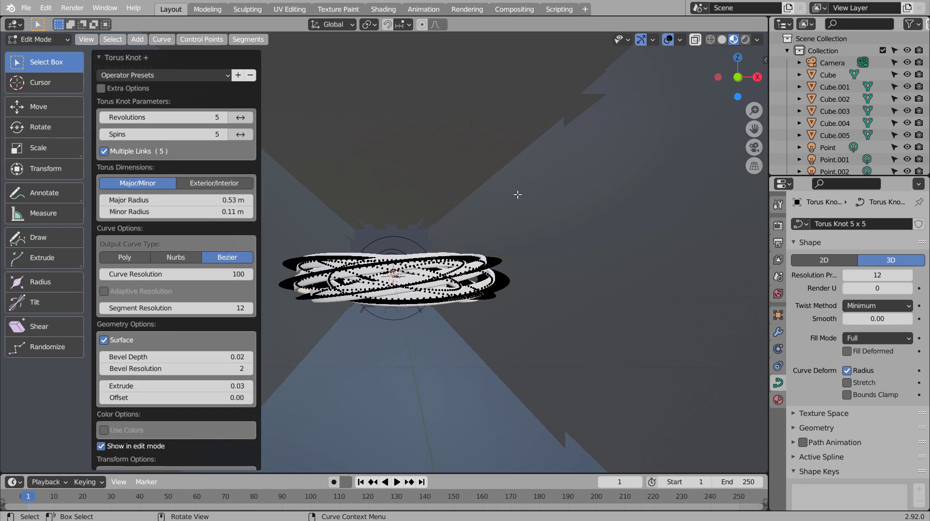
{"action": "key", "text": "Tab"}
Stretch the torus knot by about 2.081 along Z and scale it uniformly to about 0.741
{"action": "left_click", "coordinate": [424, 282]}
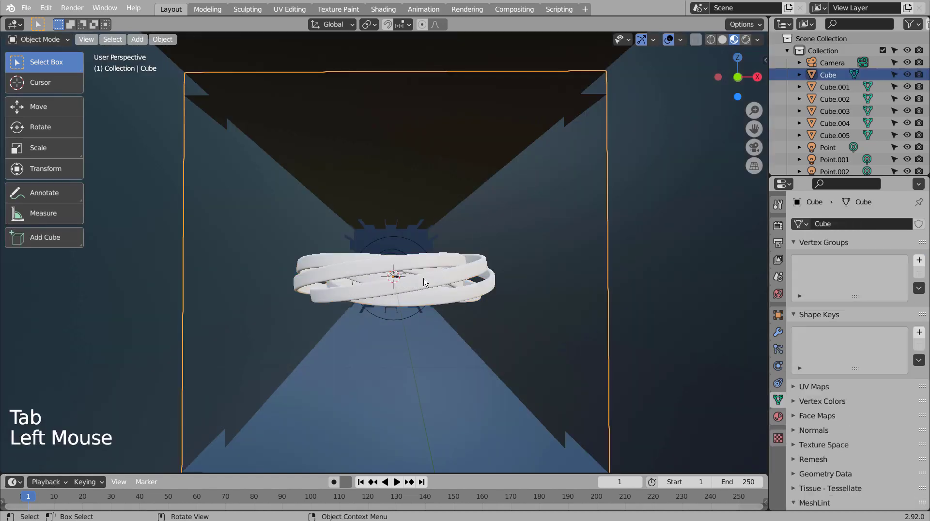
{"action": "left_click", "coordinate": [467, 281]}
{"action": "key", "text": "s"}
{"action": "key", "text": "z"}
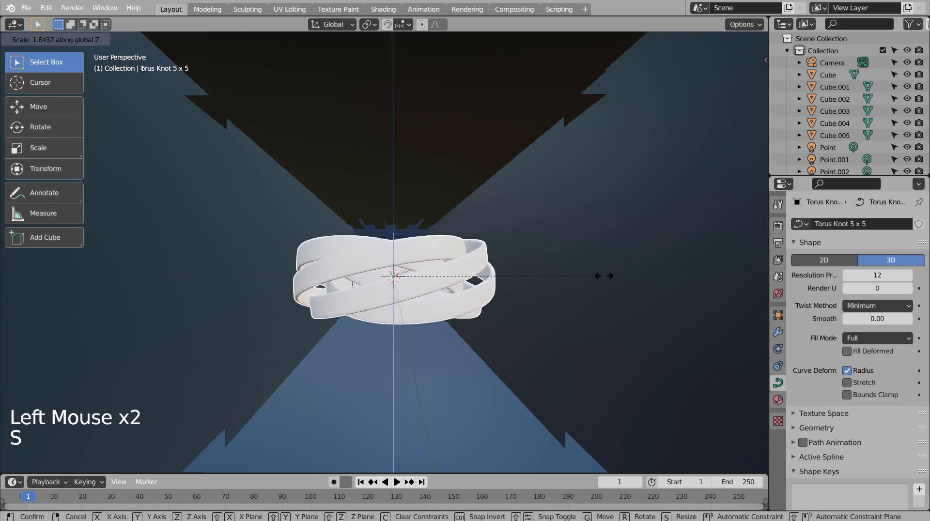
{"action": "left_click", "coordinate": [657, 300]}
{"action": "key", "text": "s"}
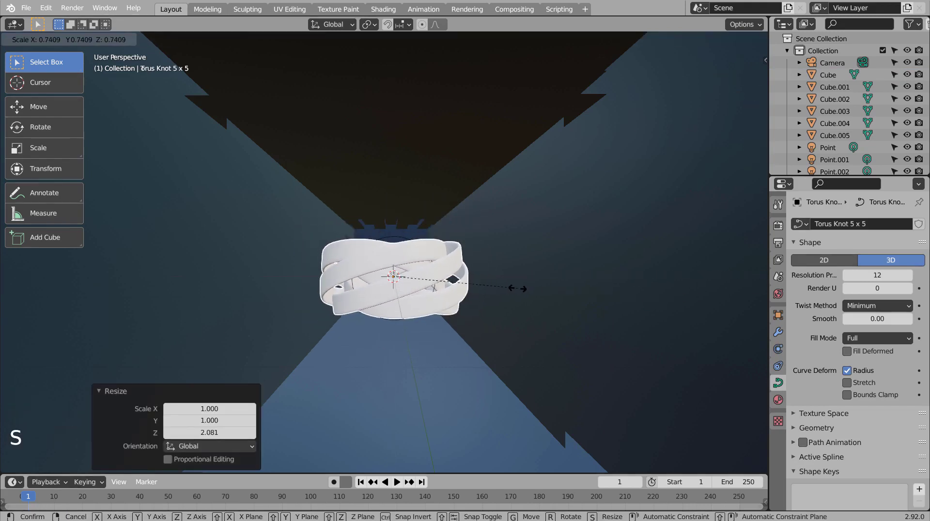
{"action": "left_click", "coordinate": [518, 289]}
Switch to wireframe shading and move the torus knot about 2.99 m along Y, deeper into the corridor
{"action": "middle_click_drag", "start_coordinate": [519, 289], "coordinate": [426, 318]}
{"action": "key", "text": "shift+z"}
{"action": "scroll", "coordinate": [423, 317], "scroll_direction": "down", "scroll_amount": 4}
{"action": "key", "text": "g"}
{"action": "key", "text": "y"}
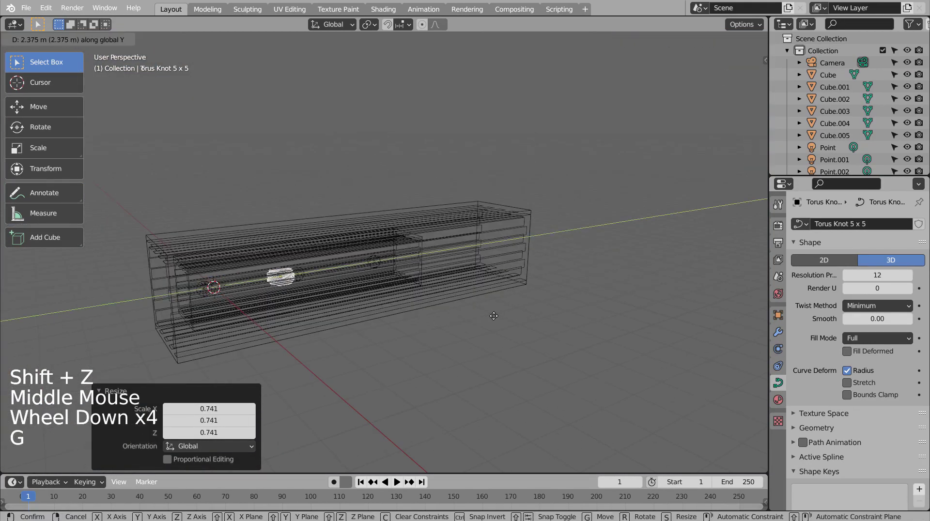
{"action": "left_click", "coordinate": [507, 313]}
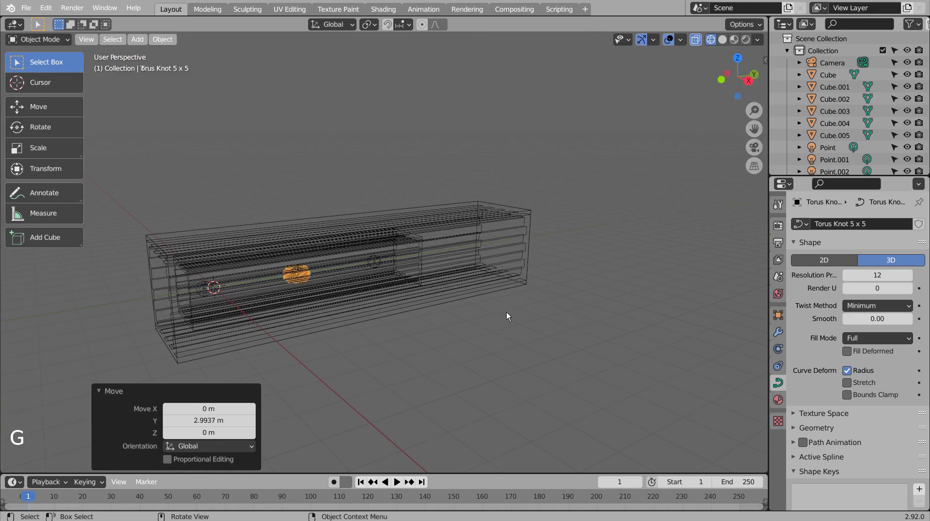
Stretch the torus knot by about 2.148 along Z and by about 1.867 along Y
{"action": "key", "text": "KP_3"}
{"action": "scroll", "coordinate": [507, 312], "scroll_direction": "up", "scroll_amount": 4}
{"action": "key", "text": "s"}
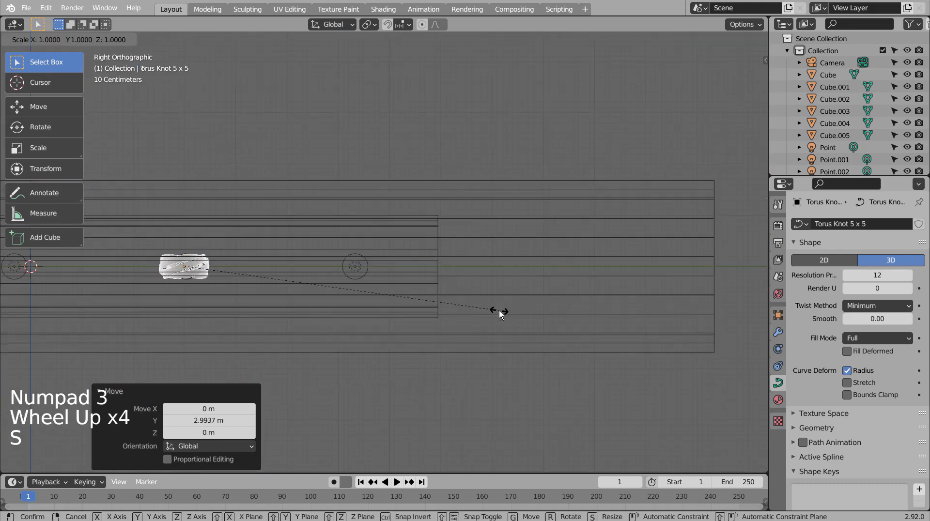
{"action": "key", "text": "z"}
{"action": "left_click", "coordinate": [92, 338]}
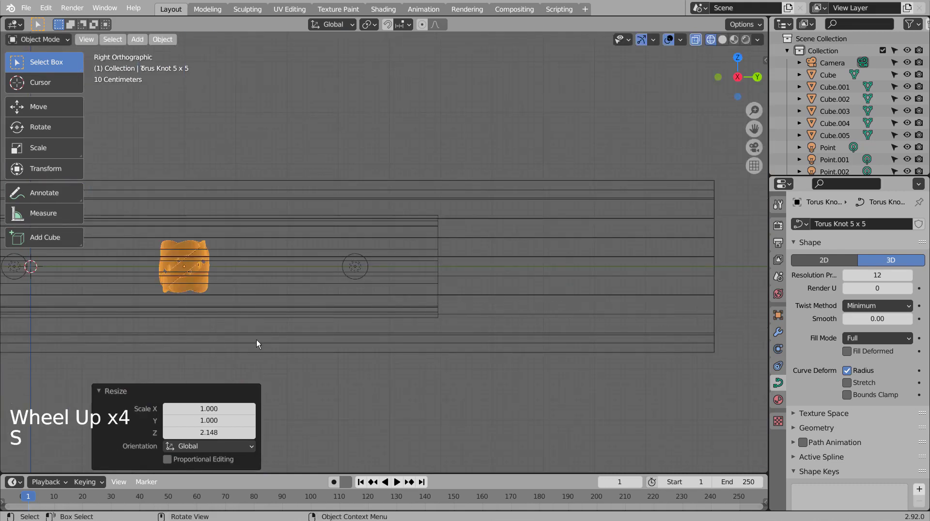
{"action": "key", "text": "s"}
{"action": "key", "text": "x"}
{"action": "key", "text": "y"}
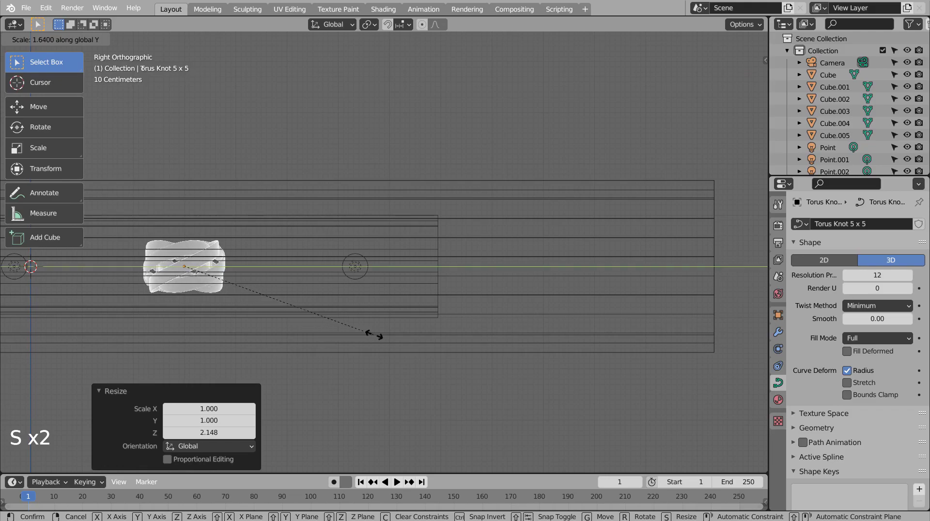
{"action": "left_click", "coordinate": [403, 330]}
Widen the torus knot by about 1.542 along X
{"action": "middle_click_drag", "start_coordinate": [403, 330], "coordinate": [543, 328]}
{"action": "key", "text": "s"}
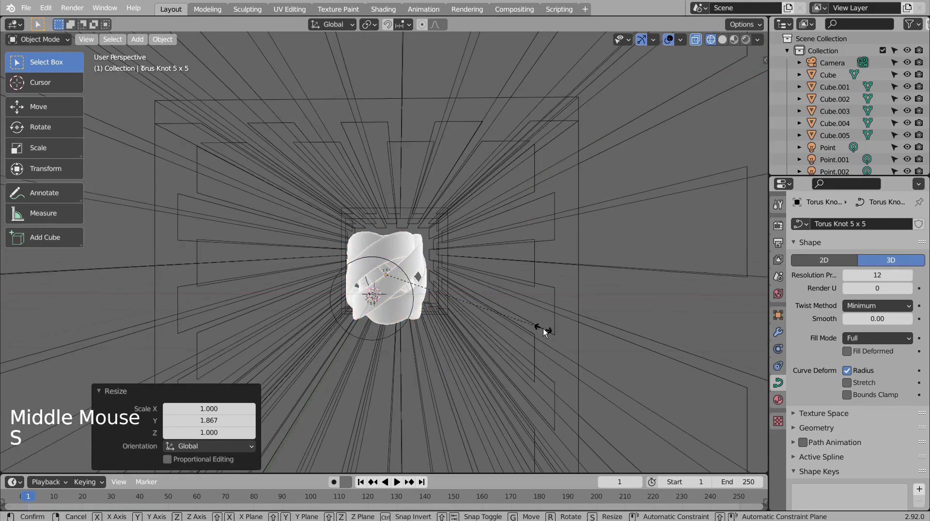
{"action": "key", "text": "x"}
{"action": "left_click", "coordinate": [636, 329]}
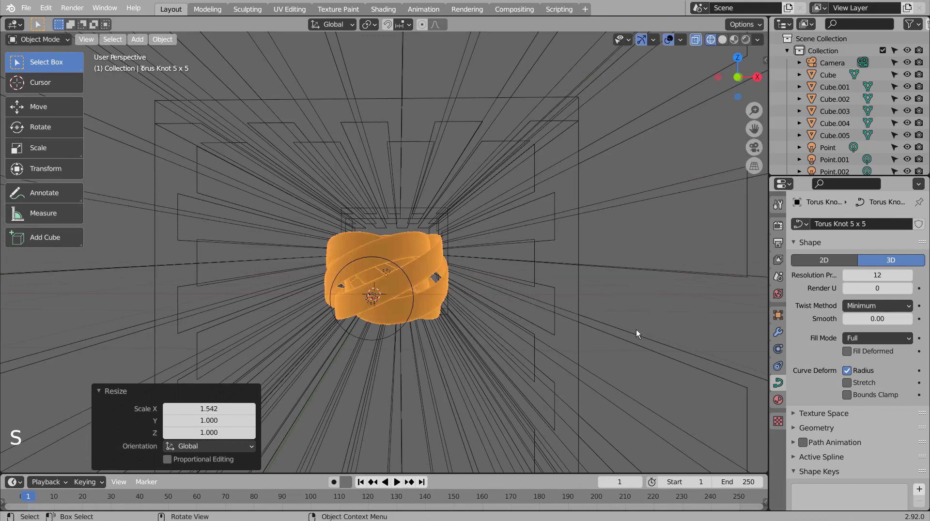
Turn off wireframe shading, frame the corridor opening head-on with walk navigation, and align the camera to that view
{"action": "key", "text": "KP_1"}
{"action": "scroll", "coordinate": [636, 329], "scroll_direction": "up", "scroll_amount": 2}
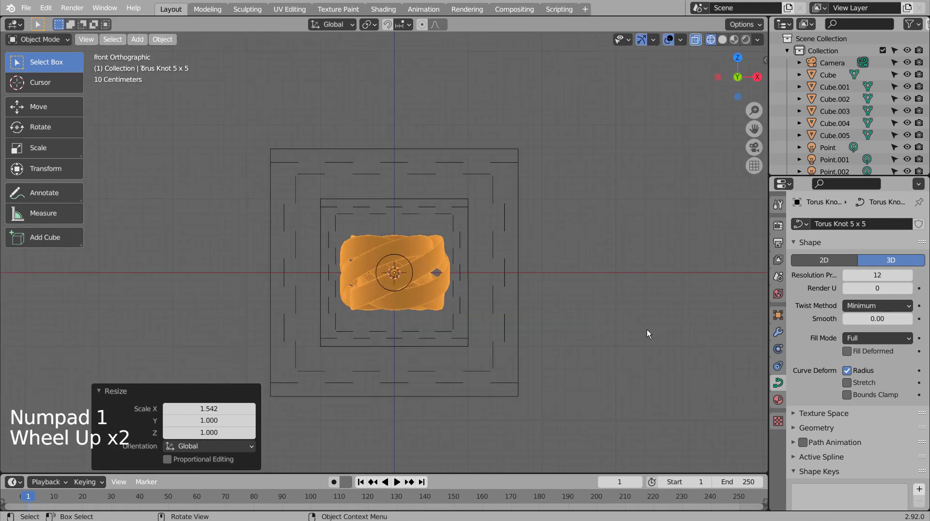
{"action": "key", "text": "shift+z"}
{"action": "middle_click_drag", "start_coordinate": [617, 330], "coordinate": [607, 329]}
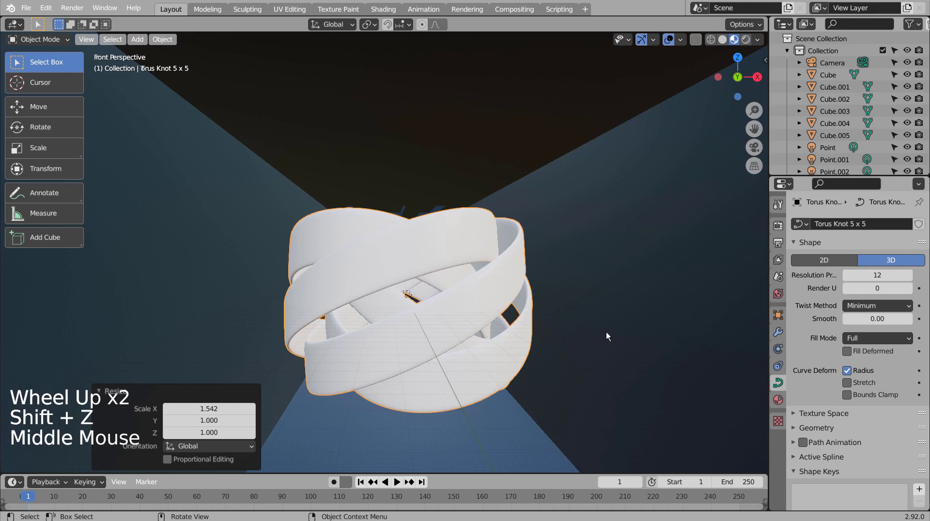
{"action": "scroll", "coordinate": [605, 334], "scroll_direction": "down", "scroll_amount": 4}
{"action": "key", "text": "KP_1"}
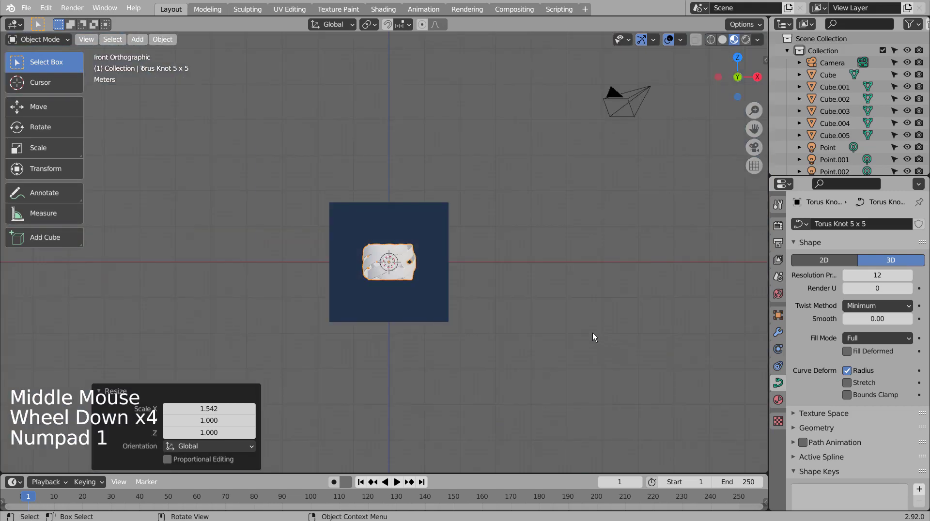
{"action": "key", "text": "shift+grave"}
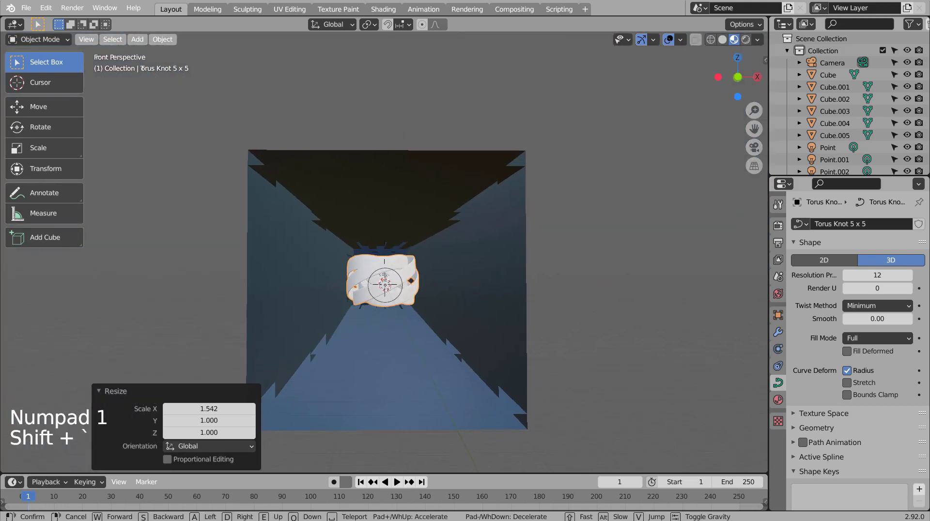
{"action": "key", "text": "w"}
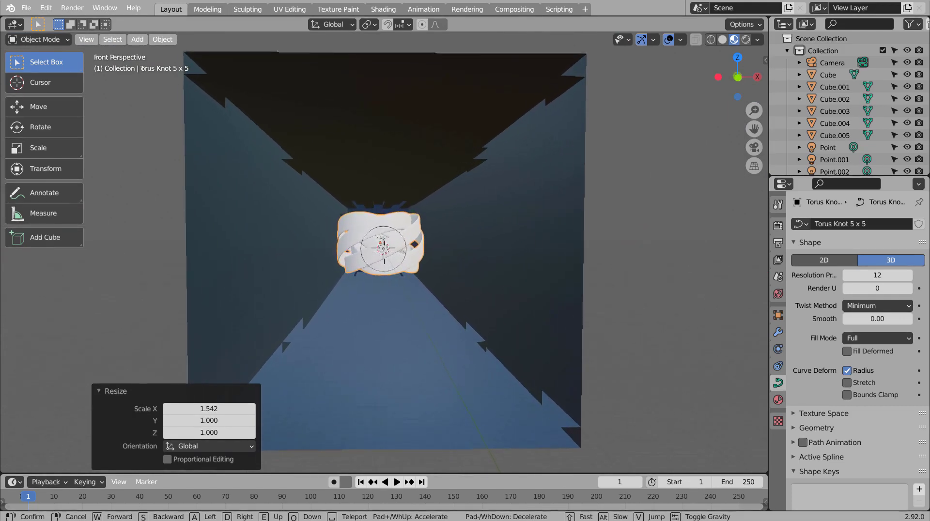
{"action": "key", "text": "s"}
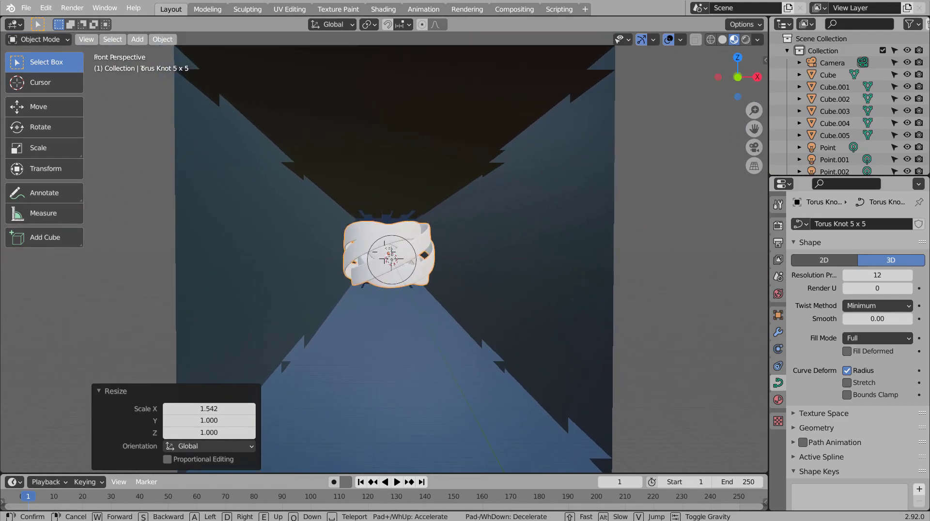
{"action": "left_click", "coordinate": [386, 256]}
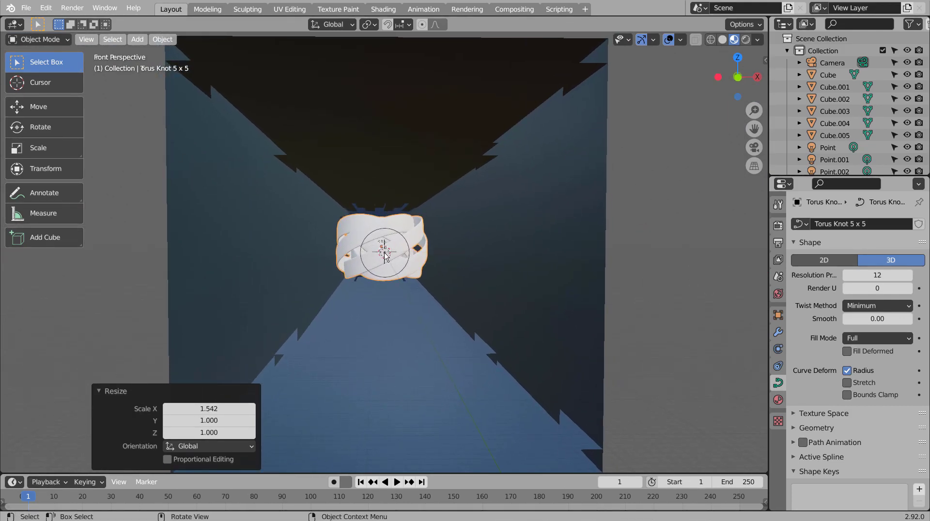
{"action": "key", "text": "ctrl+alt+KP_0"}
Fine-tune the camera's distance from the corridor opening with walk navigation, keeping the torus knot centred
{"action": "key", "text": "shift+grave"}
{"action": "key", "text": "s"}
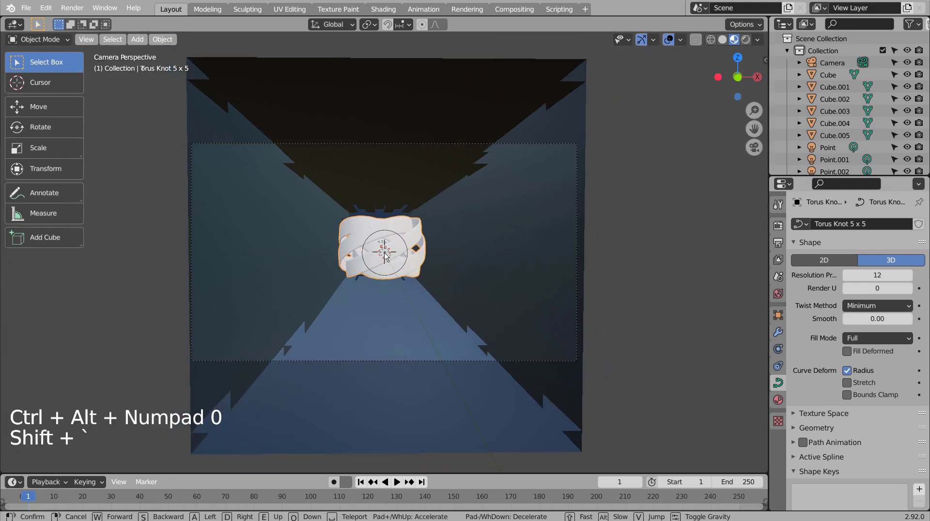
{"action": "key", "text": "w"}
{"action": "key", "text": "w"}
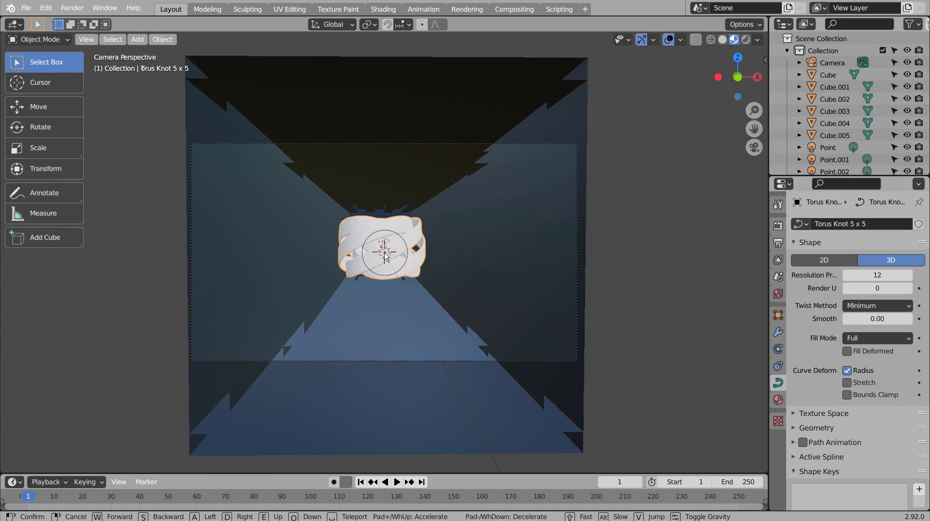
{"action": "left_click", "coordinate": [386, 256]}
Switch to wireframe shading and reselect the torus knot in Object Mode
{"action": "key", "text": "shift+z"}
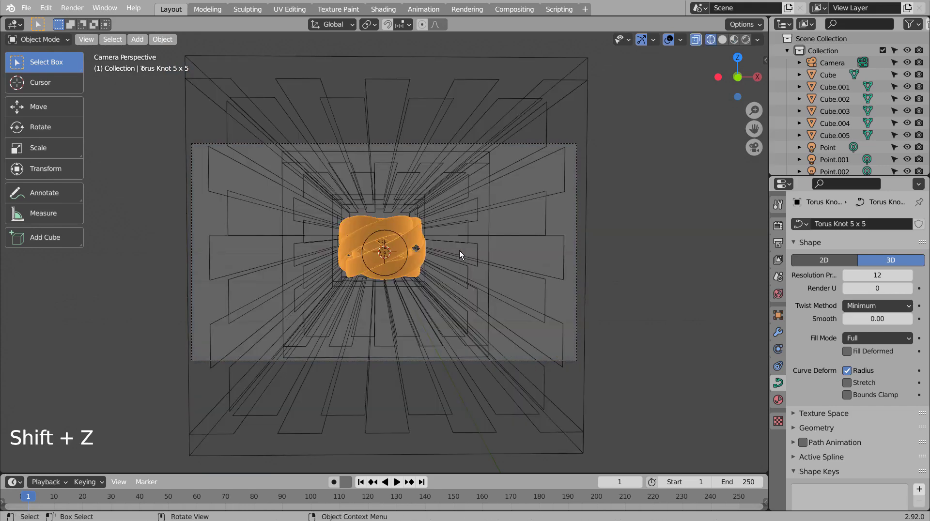
{"action": "key", "text": "Tab"}
{"action": "key", "text": "Tab"}
{"action": "key", "text": "Tab"}
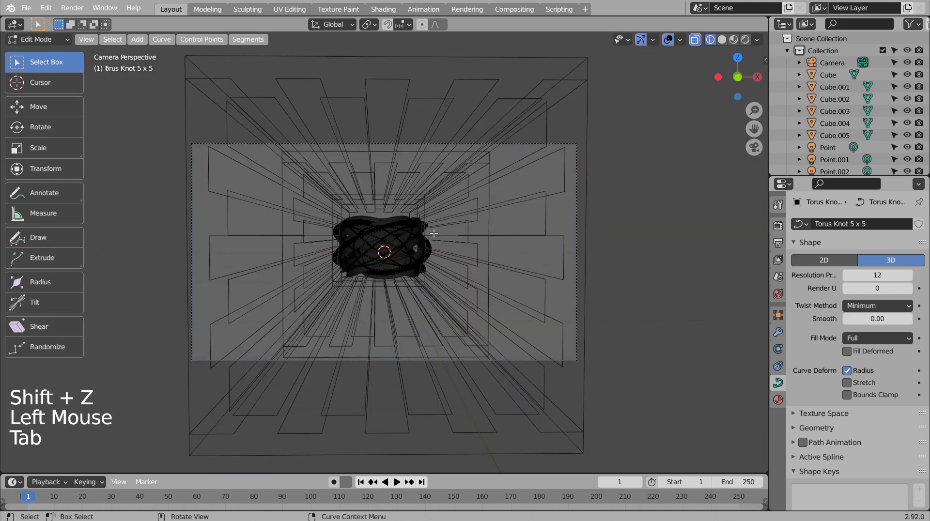
{"action": "key", "text": "Tab"}
{"action": "left_click", "coordinate": [403, 237]}
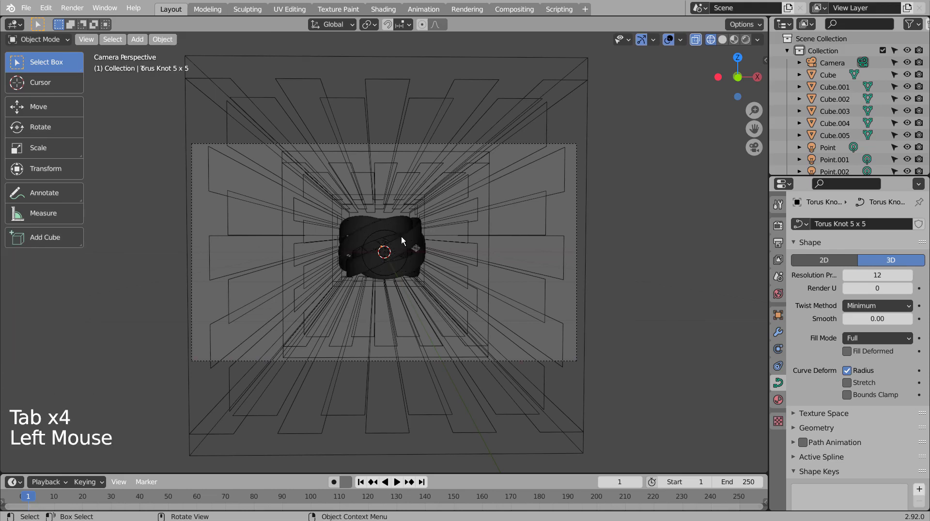
{"action": "left_click", "coordinate": [410, 231]}
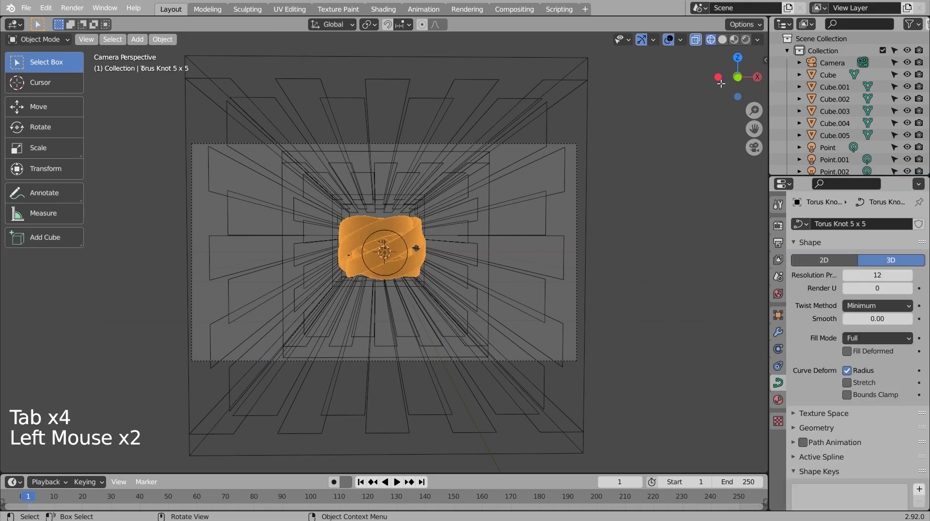
Give the torus knot a new light blue material with metallic about 0.959 and roughness about 0.079
{"action": "left_click", "coordinate": [778, 400]}
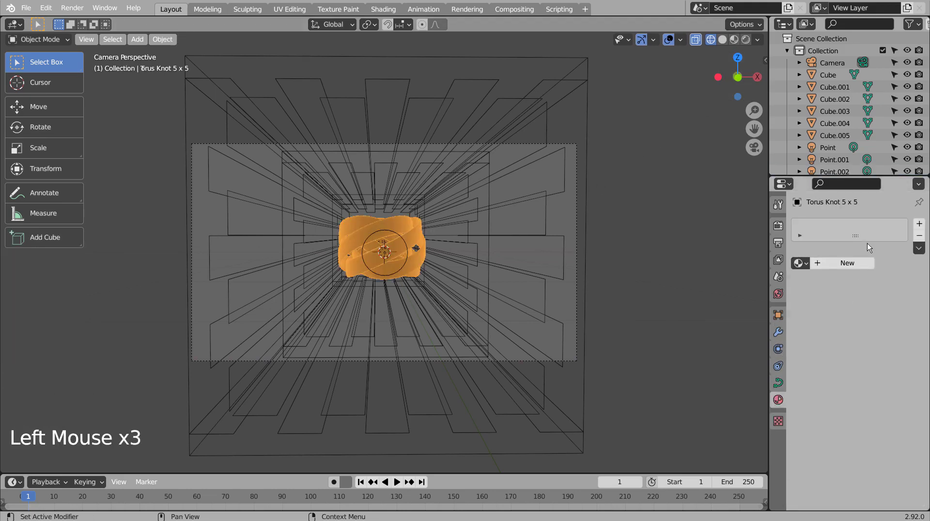
{"action": "left_click", "coordinate": [853, 262]}
{"action": "left_click", "coordinate": [878, 369]}
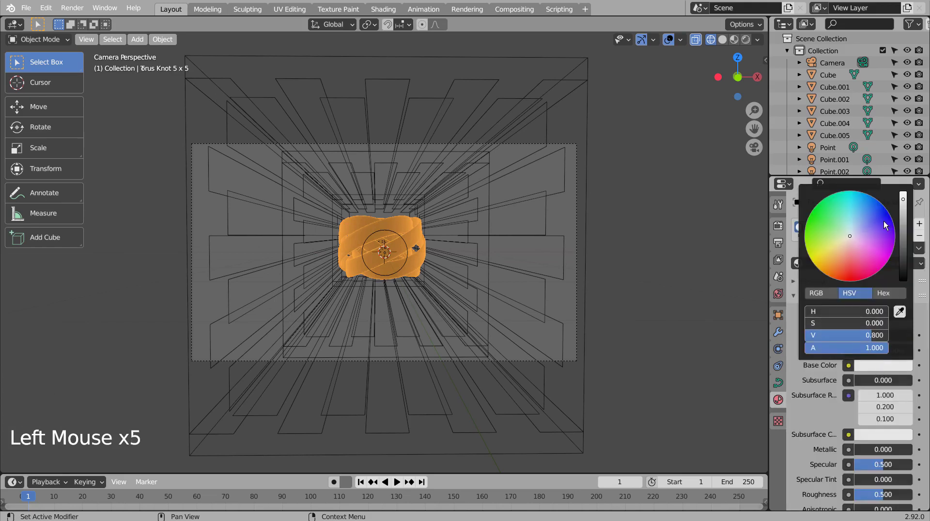
{"action": "left_click", "coordinate": [855, 221]}
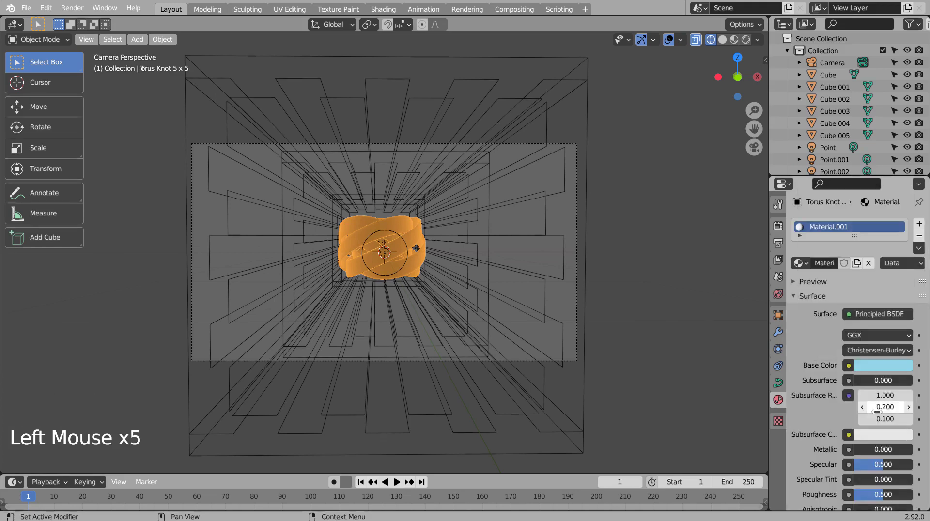
{"action": "left_click_drag", "start_coordinate": [868, 450], "coordinate": [898, 450]}
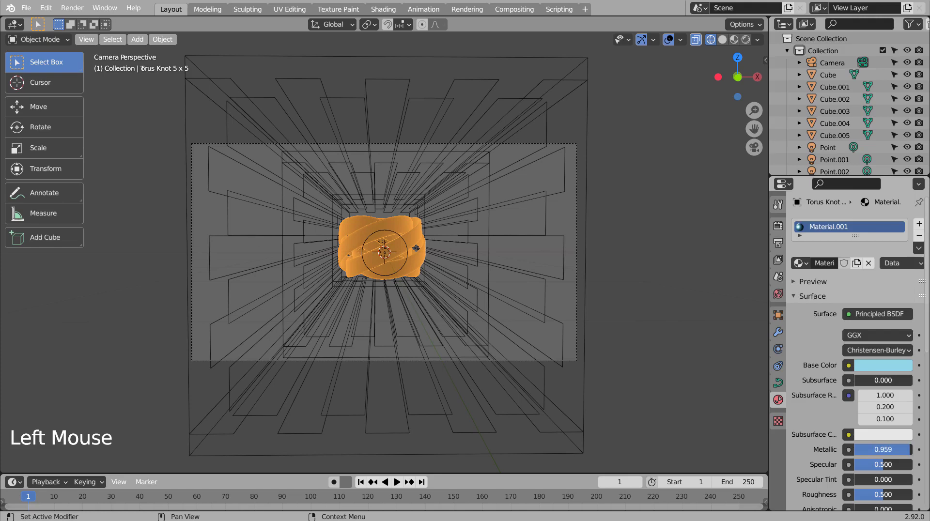
{"action": "left_click_drag", "start_coordinate": [890, 495], "coordinate": [871, 495]}
Switch to rendered shading and inspect the lighting on the torus knot and corridor walls up close
{"action": "left_click", "coordinate": [746, 39]}
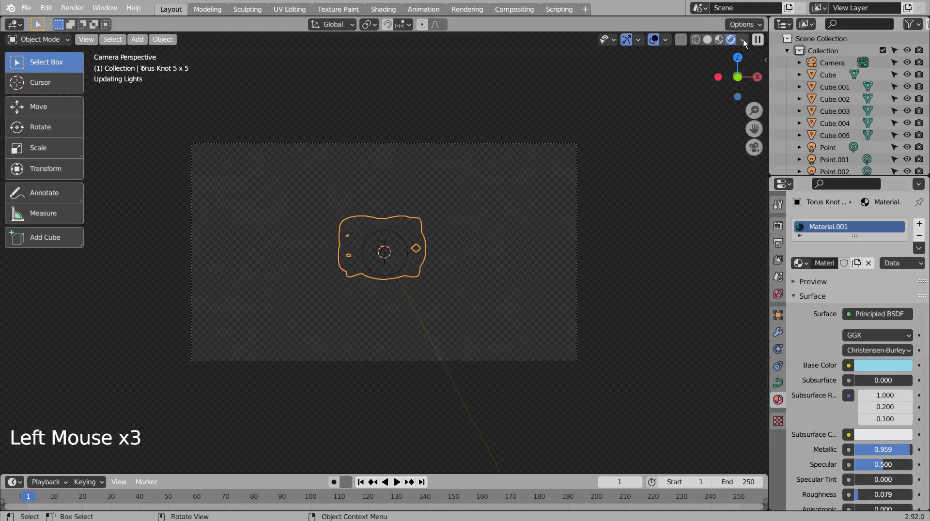
{"action": "left_click", "coordinate": [678, 202]}
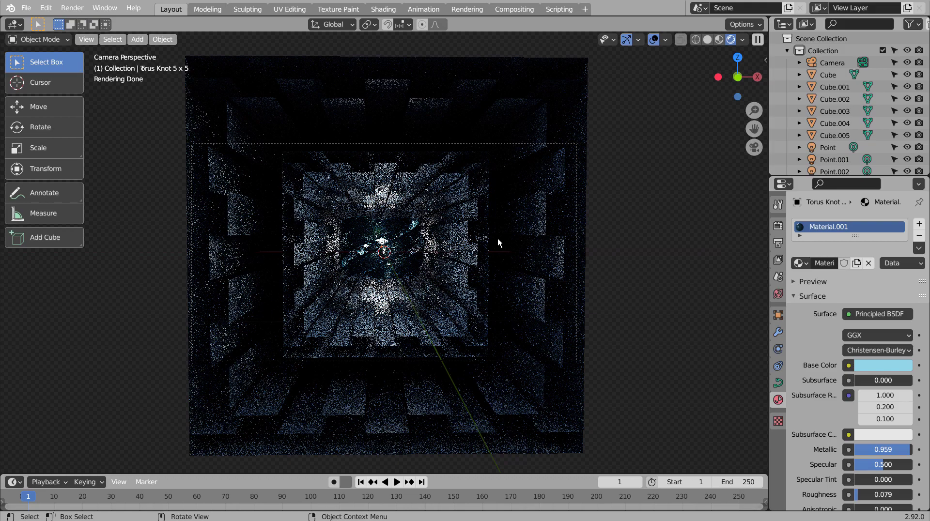
{"action": "scroll", "coordinate": [500, 244], "scroll_direction": "up", "scroll_amount": 8}
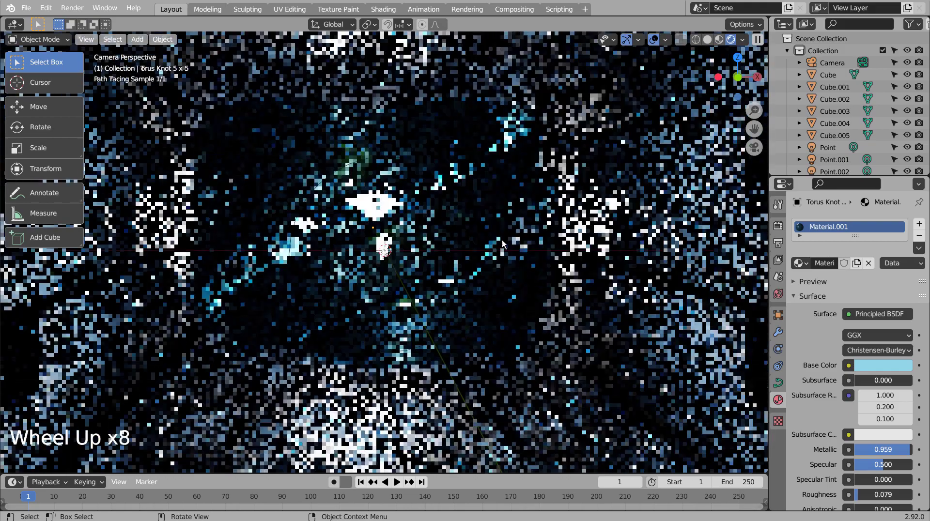
{"action": "scroll", "coordinate": [461, 232], "scroll_direction": "down", "scroll_amount": 8}
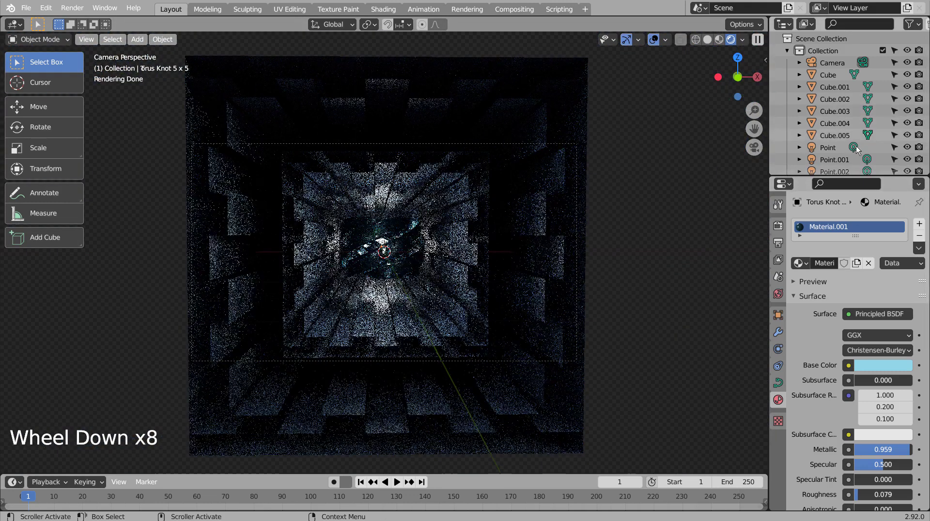
Set the power of point light Point.002 to 1111 W
{"action": "left_click", "coordinate": [827, 169]}
{"action": "scroll", "coordinate": [829, 166], "scroll_direction": "down", "scroll_amount": 3}
{"action": "left_click", "coordinate": [828, 151]}
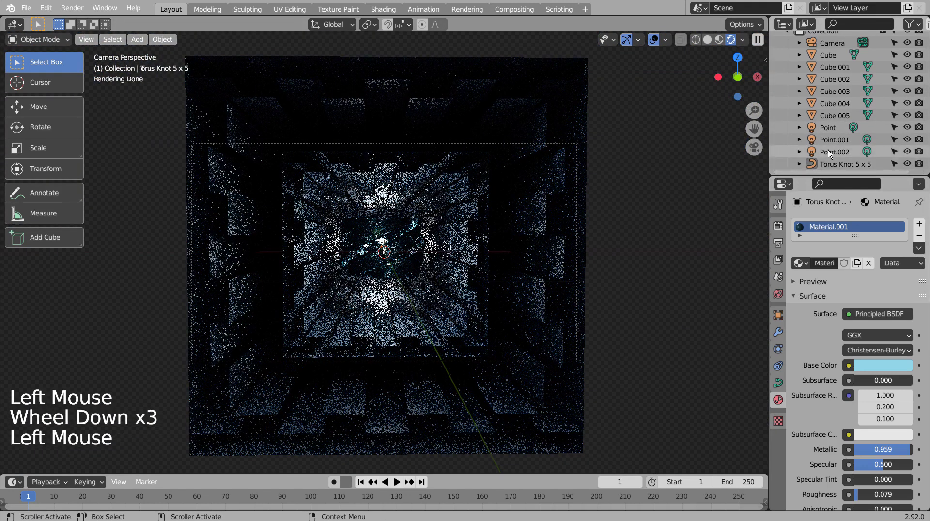
{"action": "double_click", "coordinate": [863, 304]}
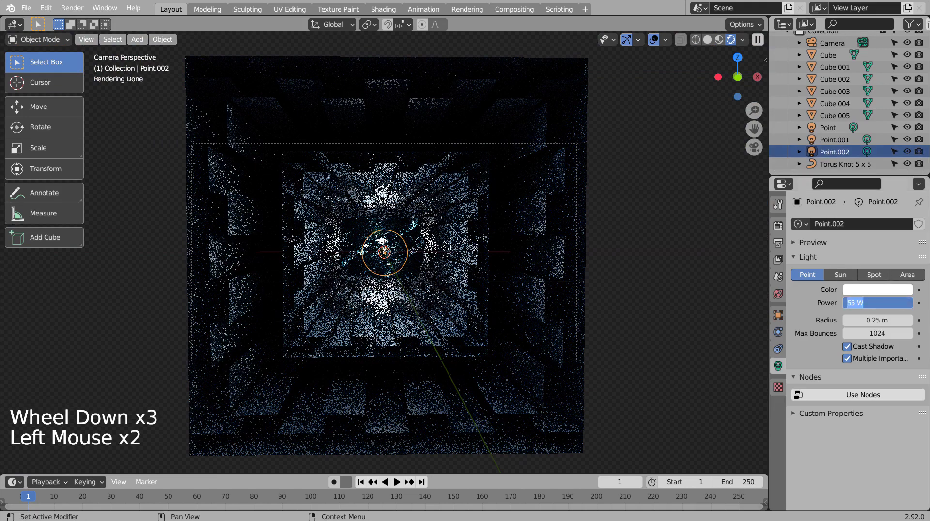
{"action": "type", "text": "1111"}
{"action": "key", "text": "Return"}
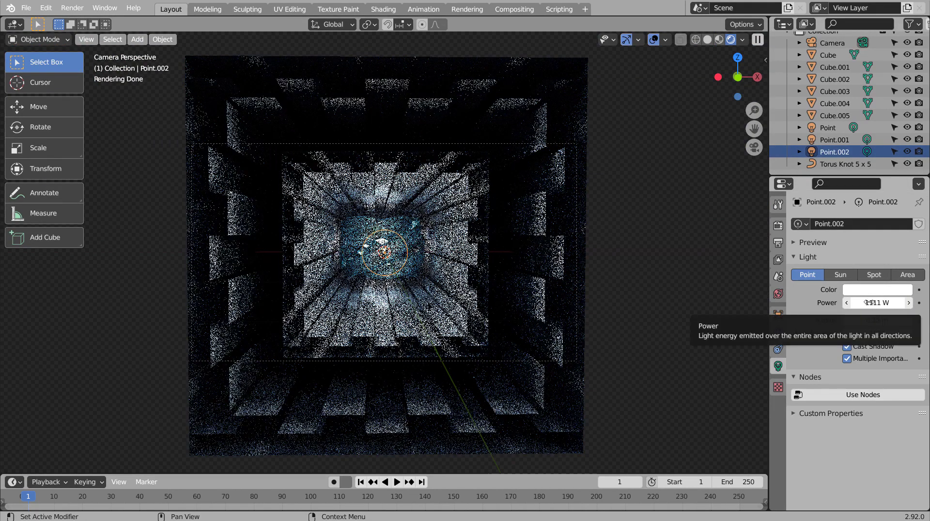
Brighten the corridor material's base colour to value 1.000, set metallic to about 0.926 and roughness to about 0.177, and deselect the strips
{"action": "left_click", "coordinate": [470, 207]}
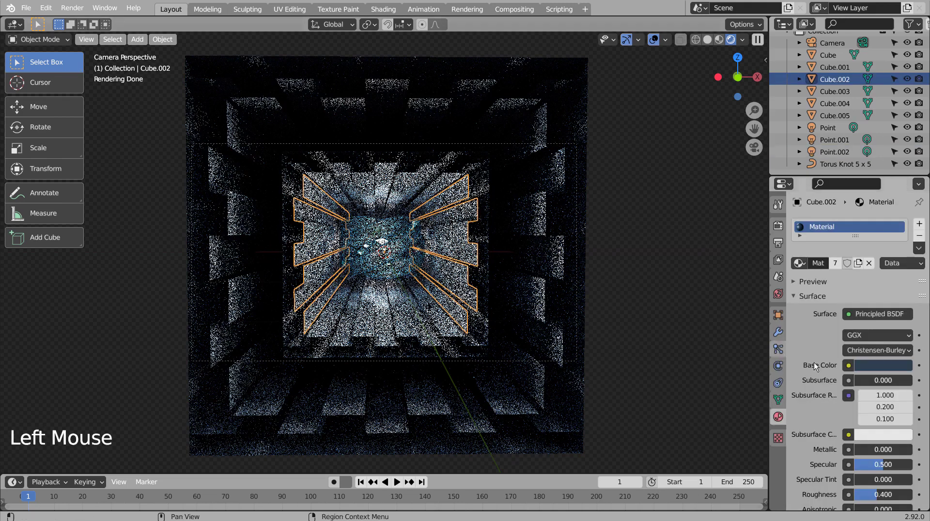
{"action": "left_click", "coordinate": [882, 369]}
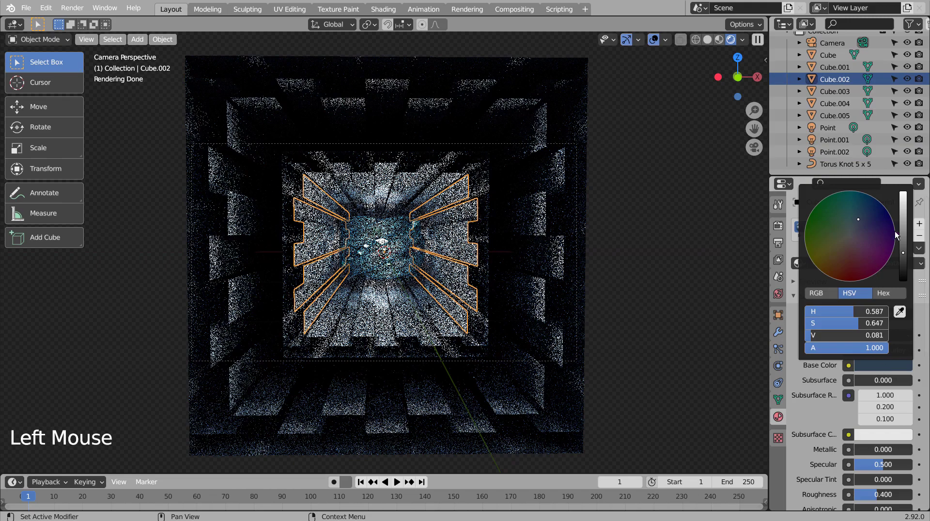
{"action": "left_click", "coordinate": [904, 201]}
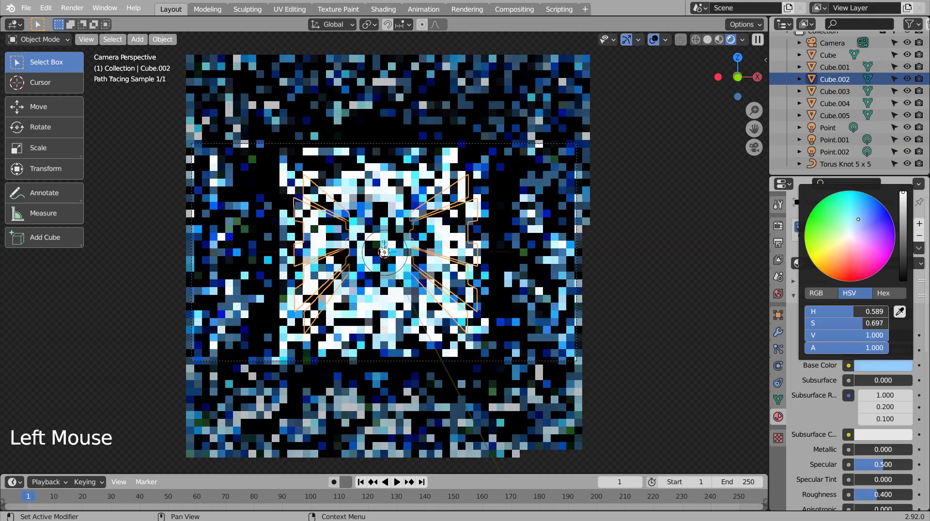
{"action": "left_click_drag", "start_coordinate": [866, 453], "coordinate": [906, 453]}
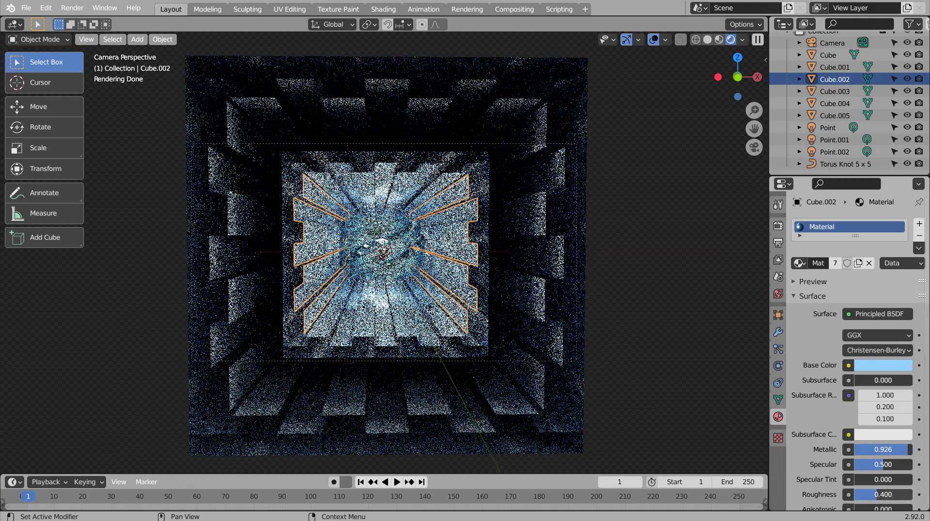
{"action": "left_click_drag", "start_coordinate": [885, 491], "coordinate": [872, 492]}
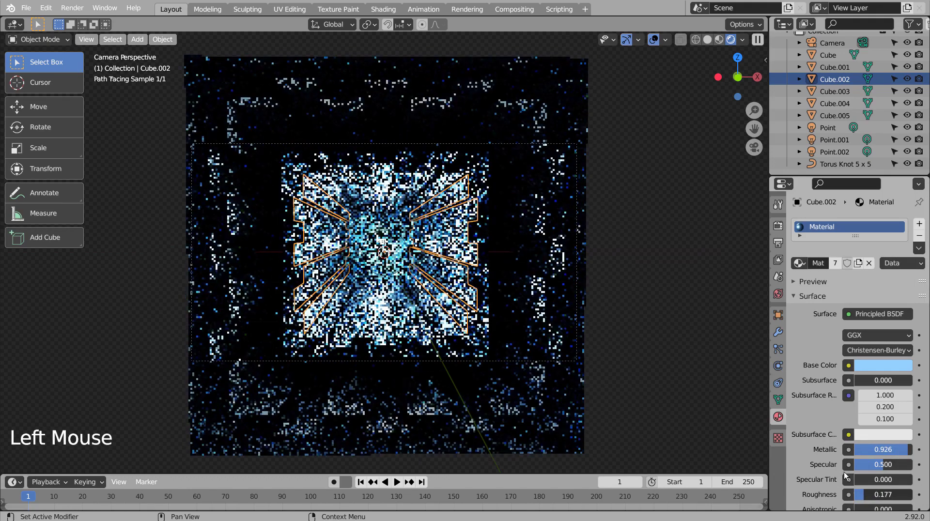
{"action": "left_click", "coordinate": [702, 311]}
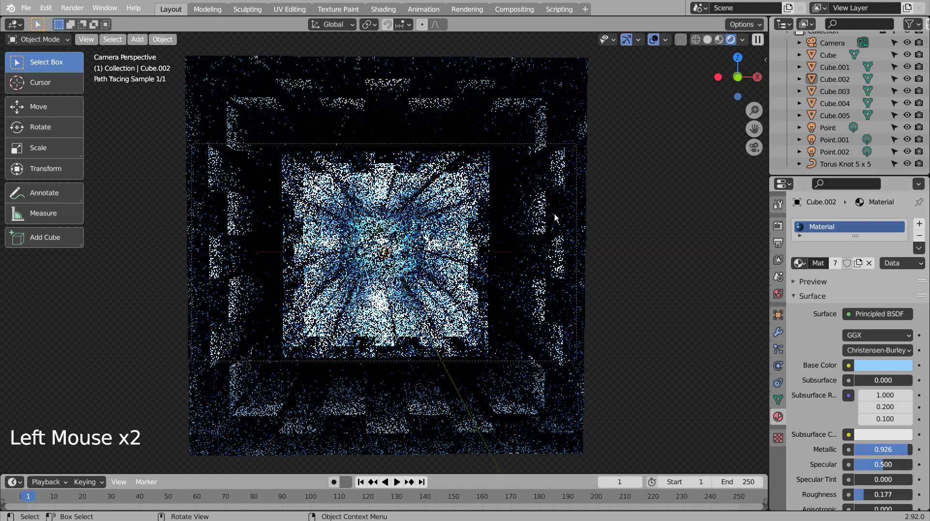
Fine-tune the camera position with walk navigation so the torus knot sits centred in the corridor opening
{"action": "key", "text": "KP_0"}
{"action": "key", "text": "KP_0"}
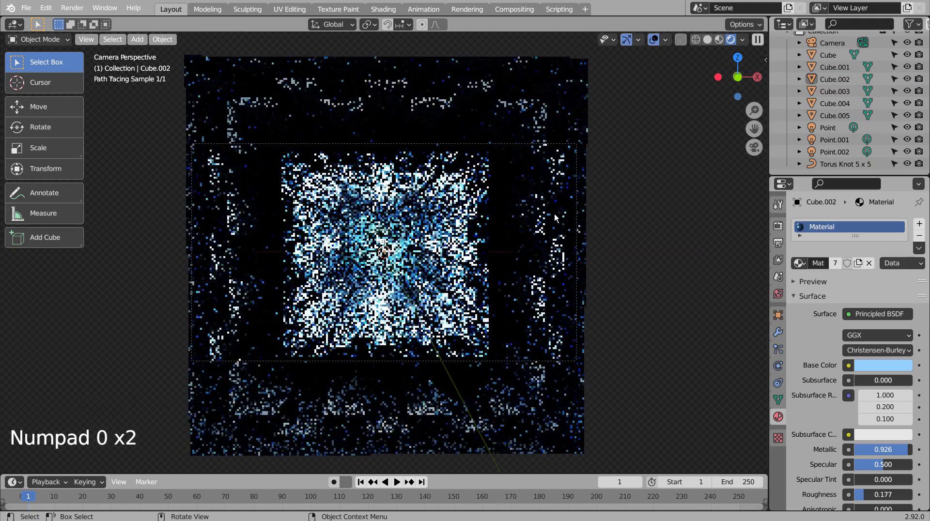
{"action": "scroll", "coordinate": [547, 281], "scroll_direction": "up", "scroll_amount": 1}
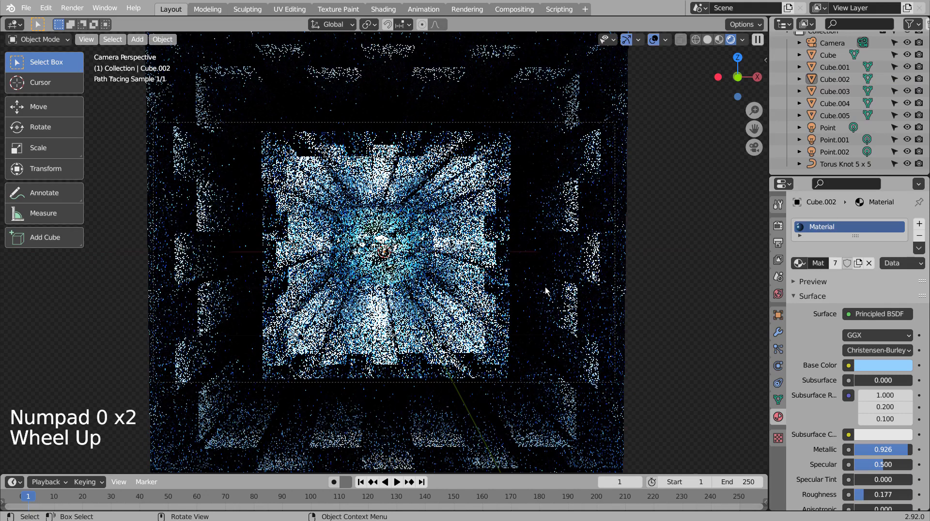
{"action": "scroll", "coordinate": [548, 293], "scroll_direction": "up", "scroll_amount": 1}
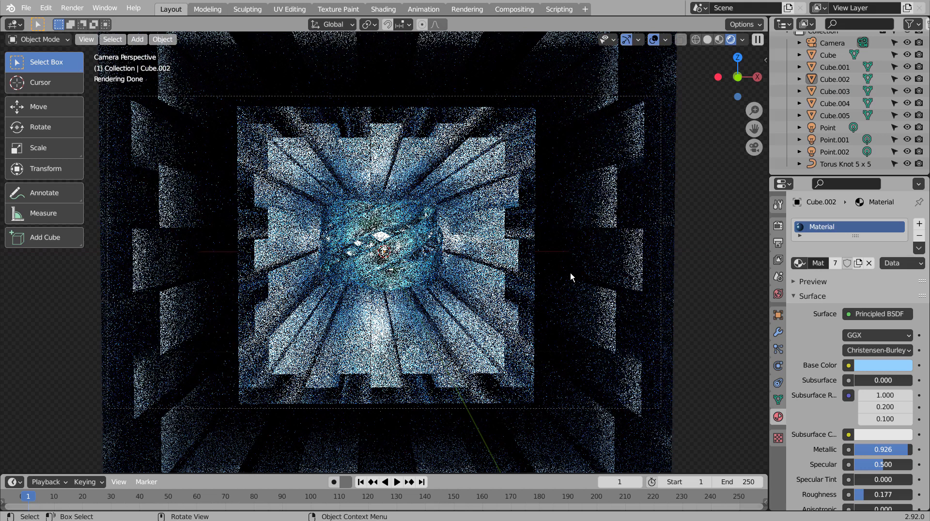
{"action": "key", "text": "shift"}
{"action": "key", "text": "shift+grave"}
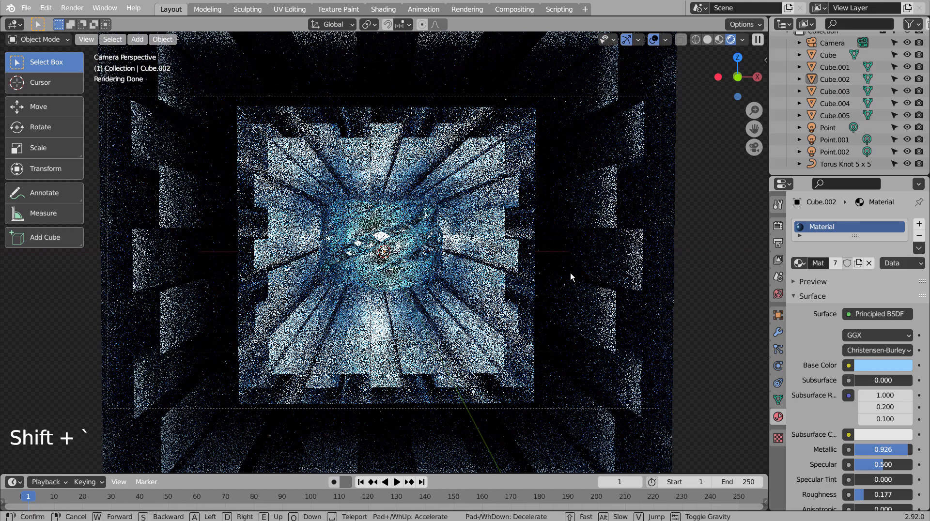
{"action": "key", "text": "a"}
{"action": "key", "text": "d"}
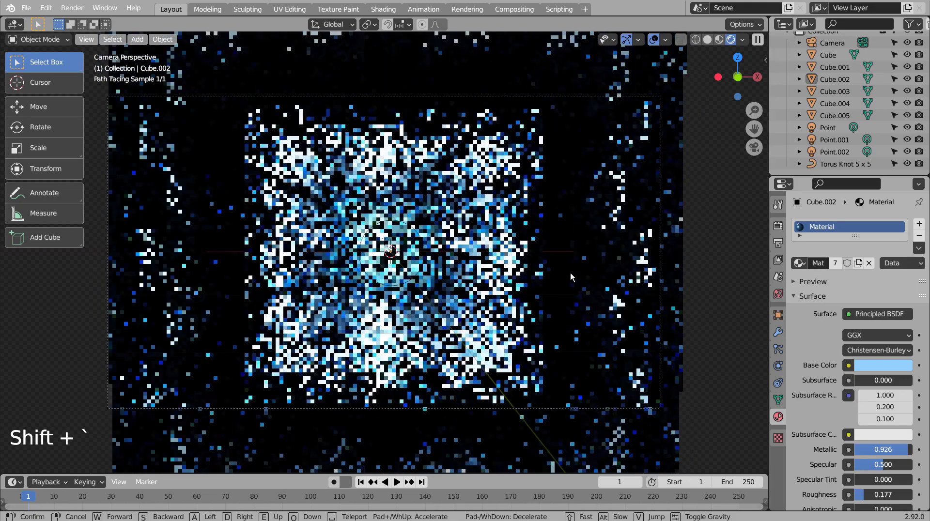
{"action": "key", "text": "d"}
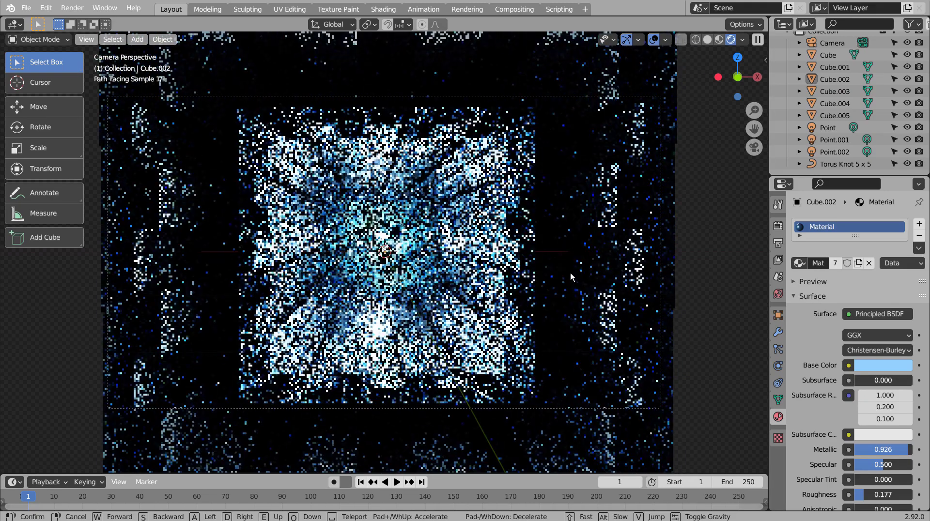
{"action": "key", "text": "shift+d"}
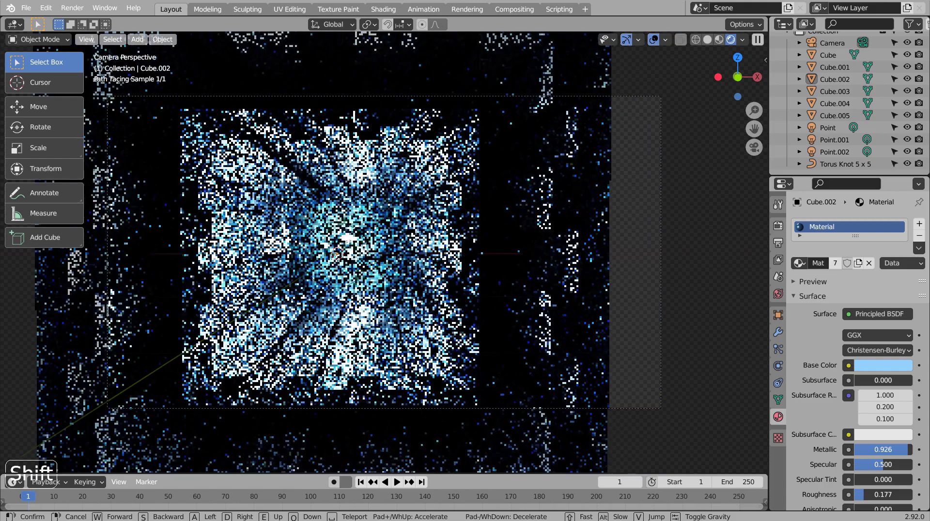
{"action": "key", "text": "a"}
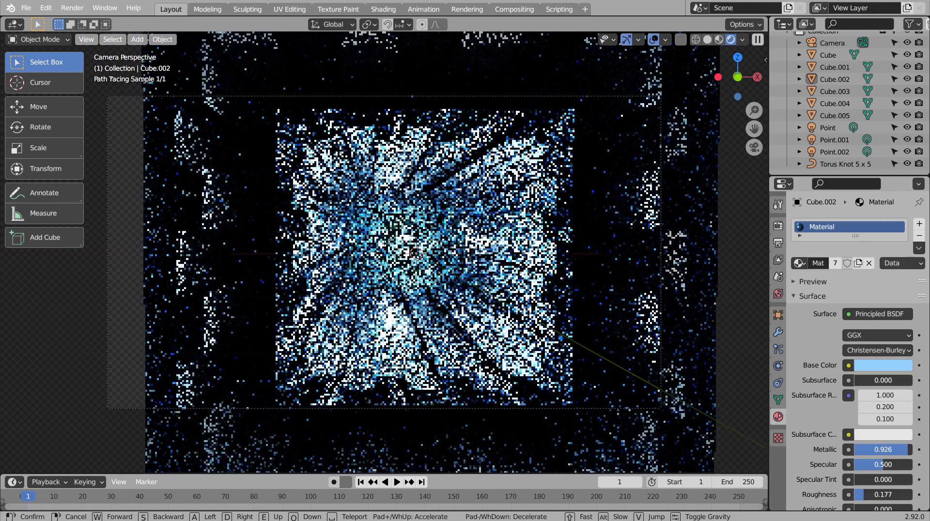
{"action": "key", "text": "d"}
{"action": "key", "text": "d"}
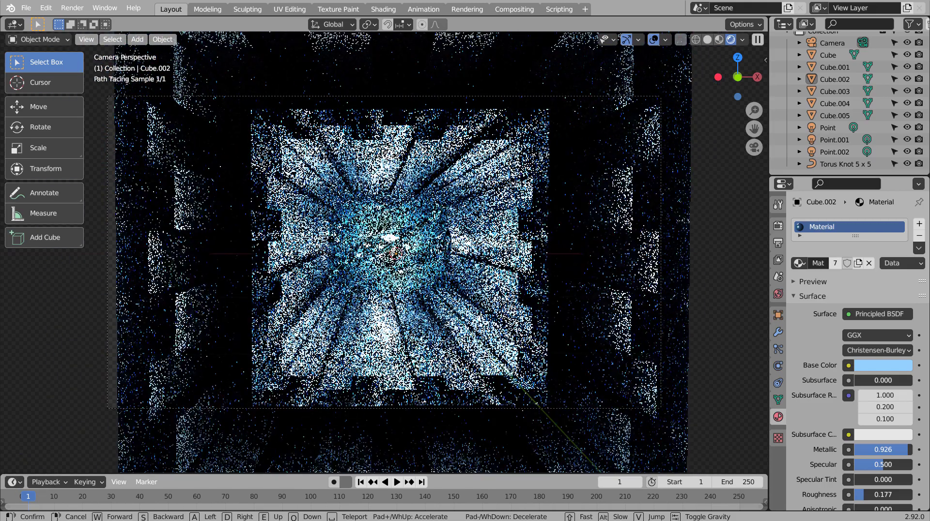
{"action": "key", "text": "e"}
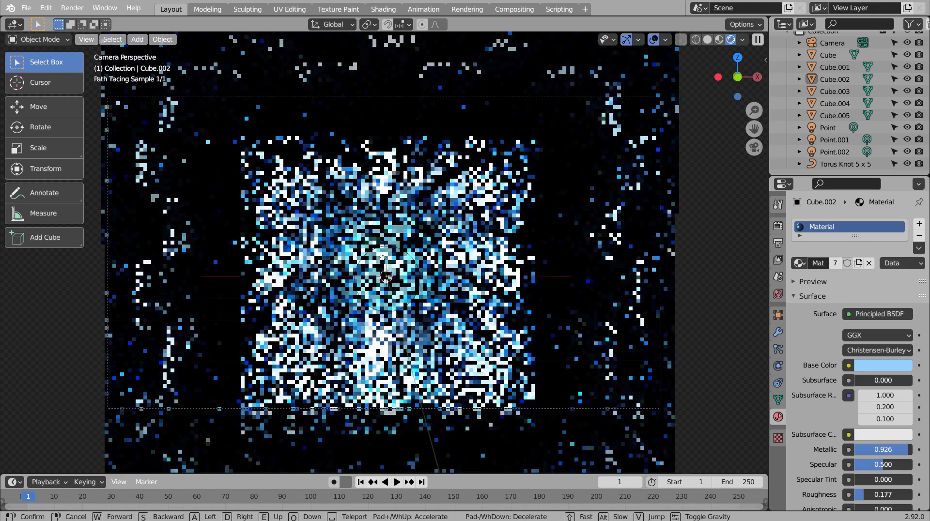
{"action": "key", "text": "q"}
{"action": "key", "text": "e"}
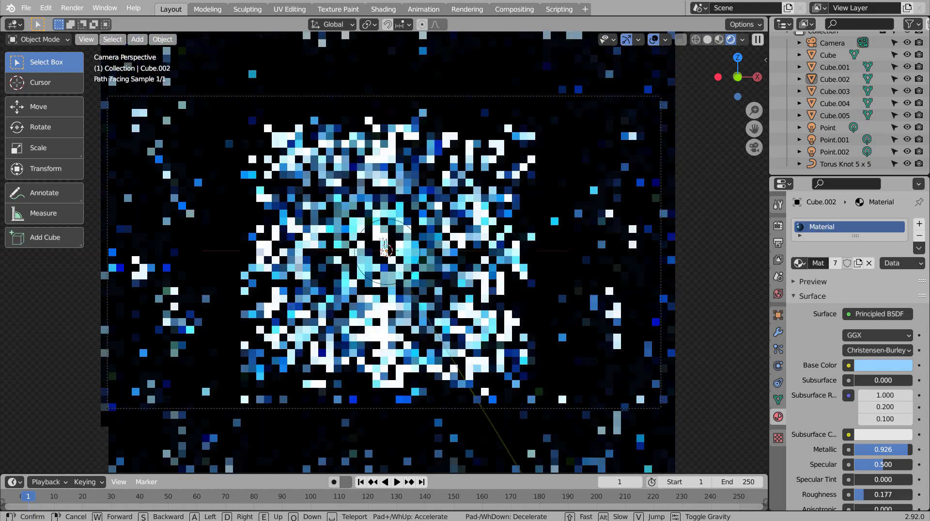
{"action": "left_click", "coordinate": [511, 323]}
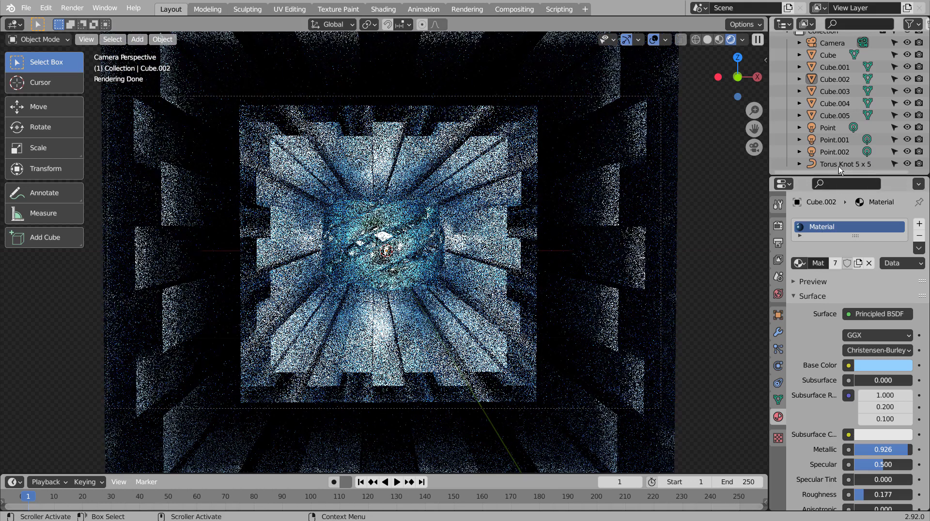
Set the power of point light Point.002 to 555 W
{"action": "left_click", "coordinate": [838, 152]}
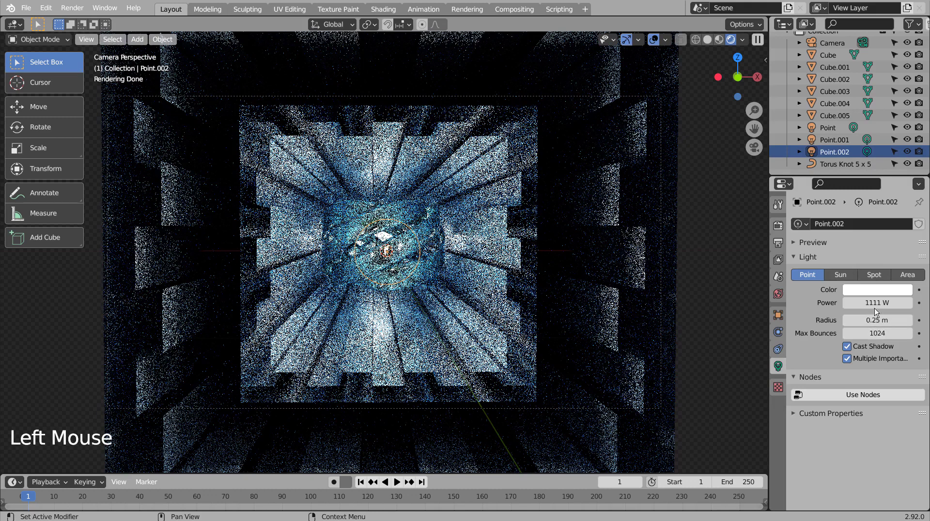
{"action": "double_click", "coordinate": [878, 303]}
{"action": "type", "text": "555"}
{"action": "key", "text": "Return"}
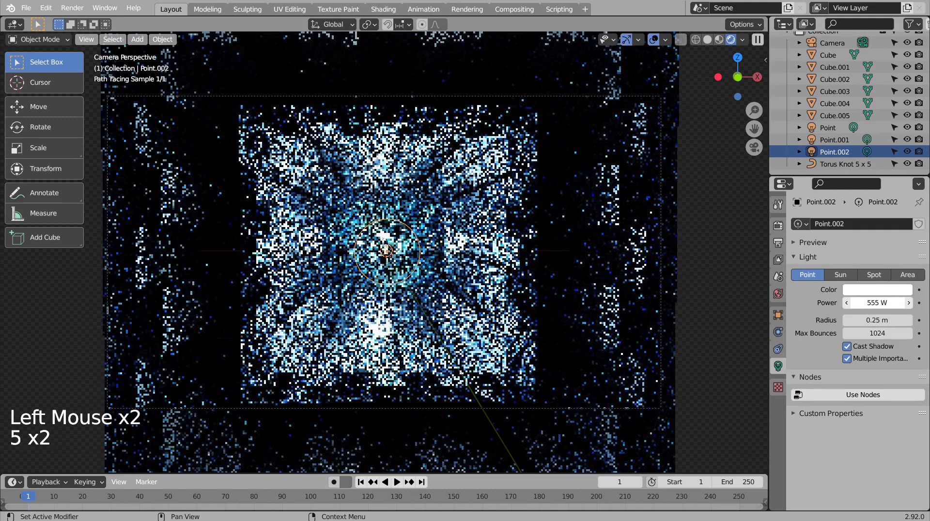
Try green, salmon and red as the colour of point light Point.002, and settle on light cyan
{"action": "left_click", "coordinate": [875, 291]}
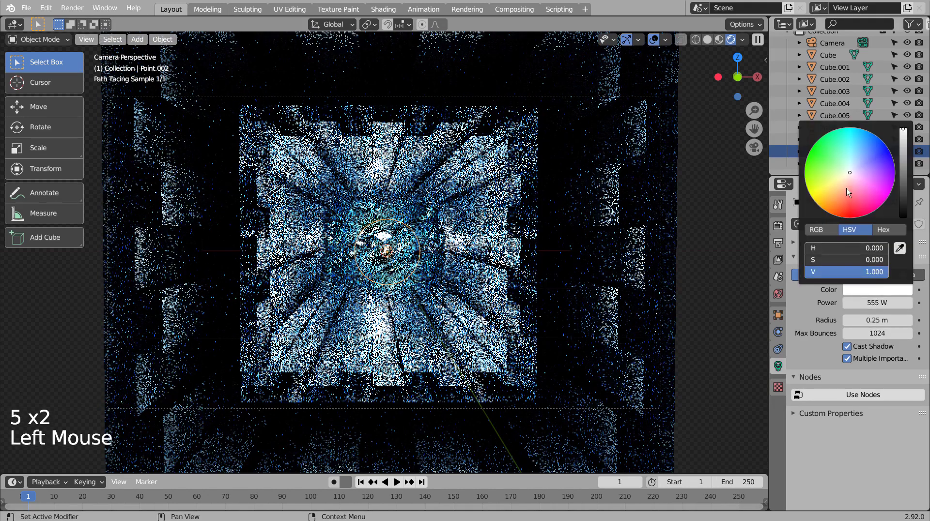
{"action": "left_click", "coordinate": [859, 154]}
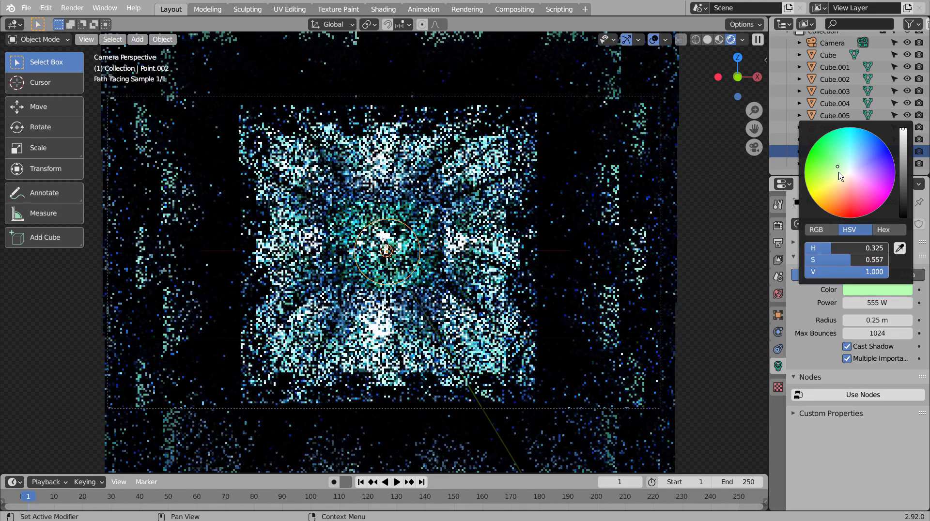
{"action": "left_click", "coordinate": [846, 190]}
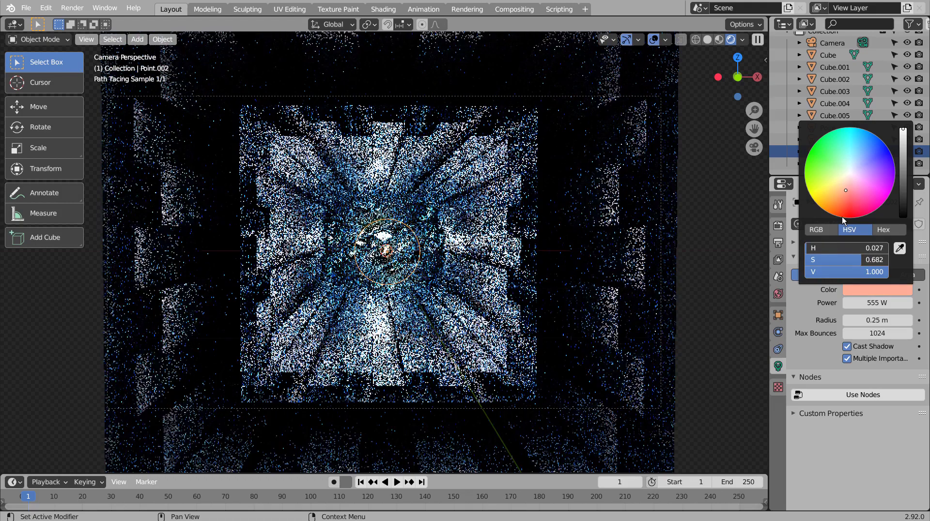
{"action": "left_click", "coordinate": [850, 213]}
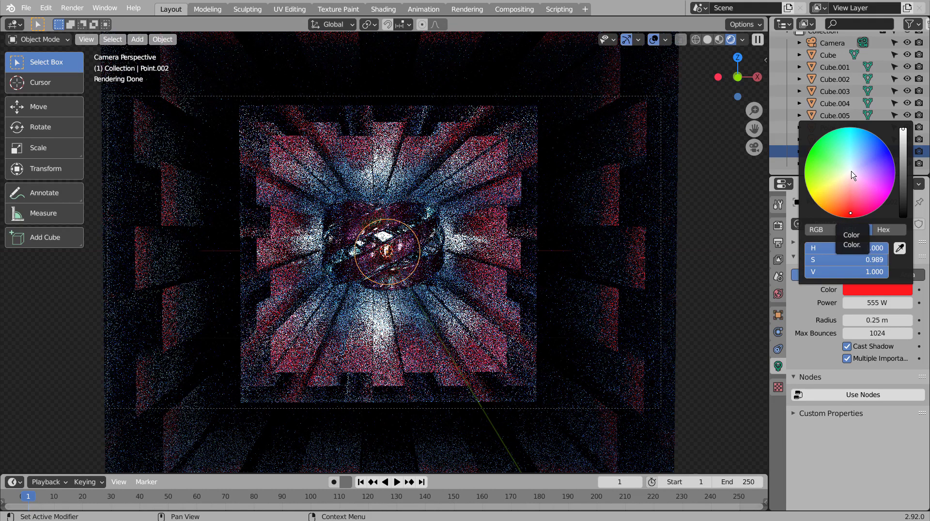
{"action": "left_click", "coordinate": [851, 150]}
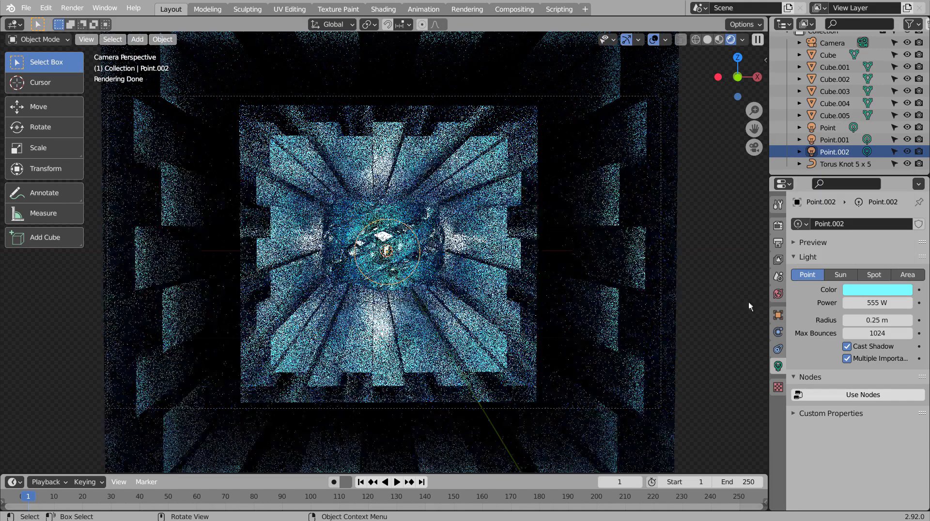
Give point light Point.001 a pinkish-red colour with hue about 0.988 and saturation about 0.787
{"action": "left_click", "coordinate": [845, 140]}
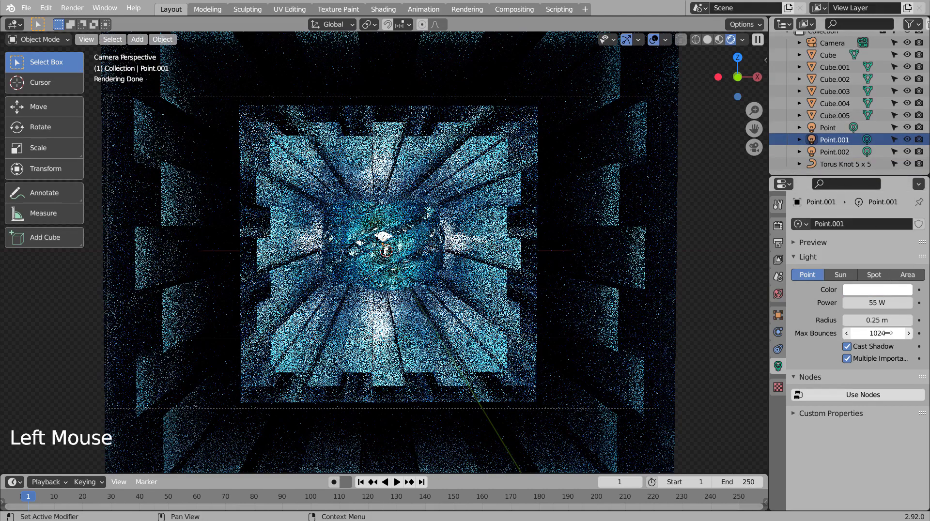
{"action": "left_click", "coordinate": [877, 291]}
{"action": "left_click_drag", "start_coordinate": [856, 190], "coordinate": [853, 195]}
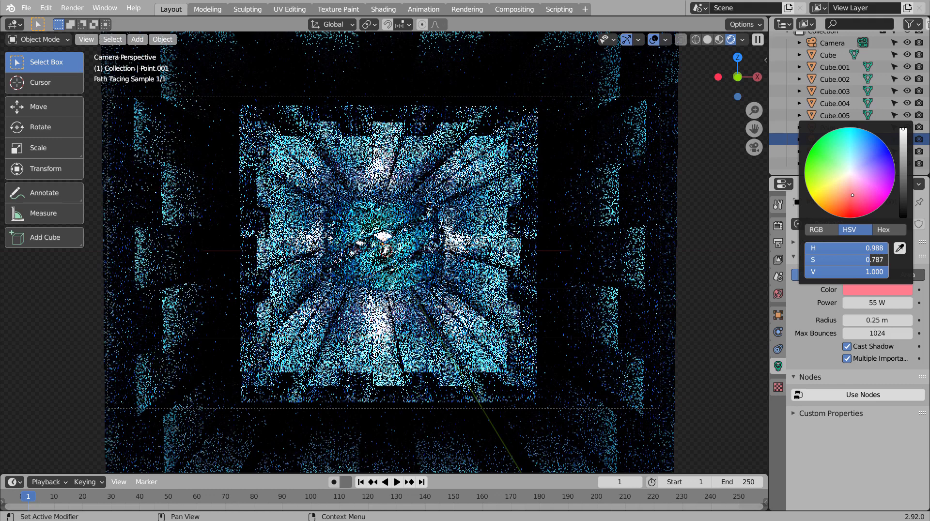
Set the Cycles viewport samples to 5 and bring up the light settings of Point.001 again
{"action": "left_click", "coordinate": [778, 225]}
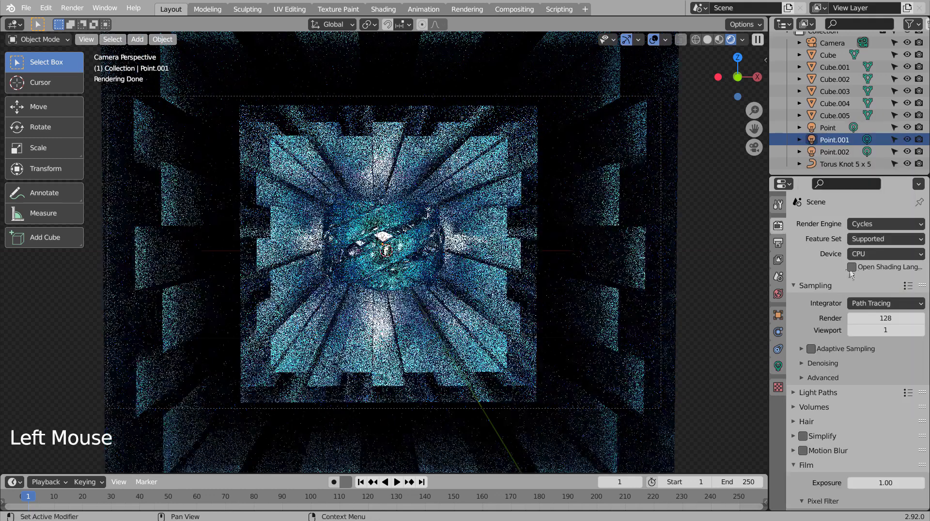
{"action": "double_click", "coordinate": [886, 330]}
{"action": "type", "text": "5"}
{"action": "key", "text": "Return"}
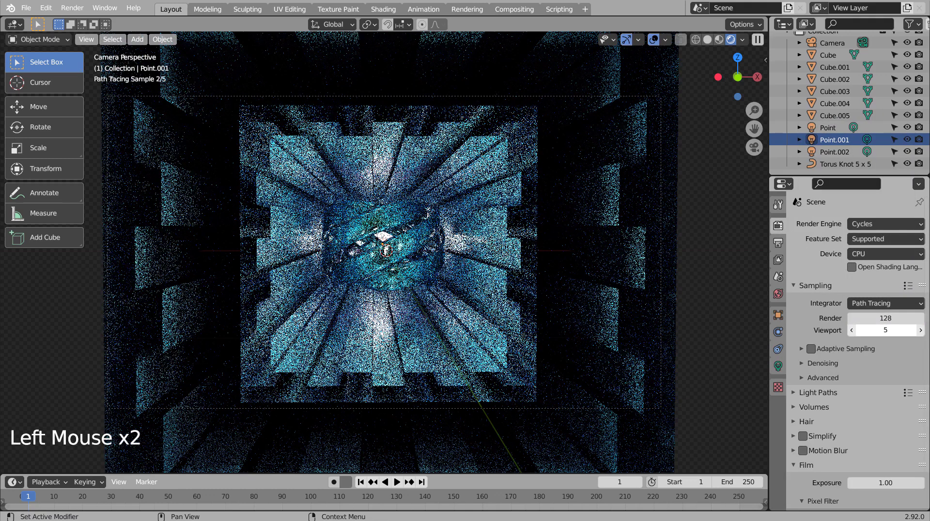
{"action": "left_click", "coordinate": [825, 141]}
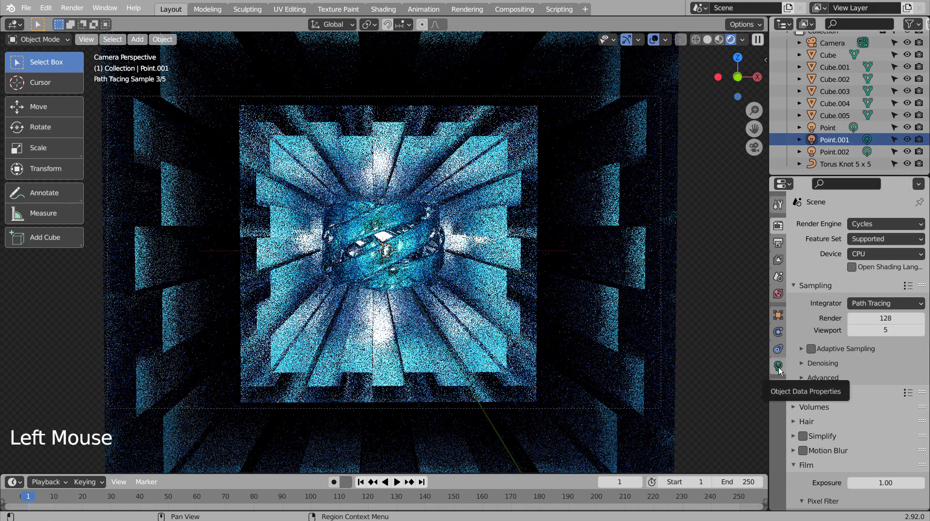
{"action": "left_click", "coordinate": [779, 367]}
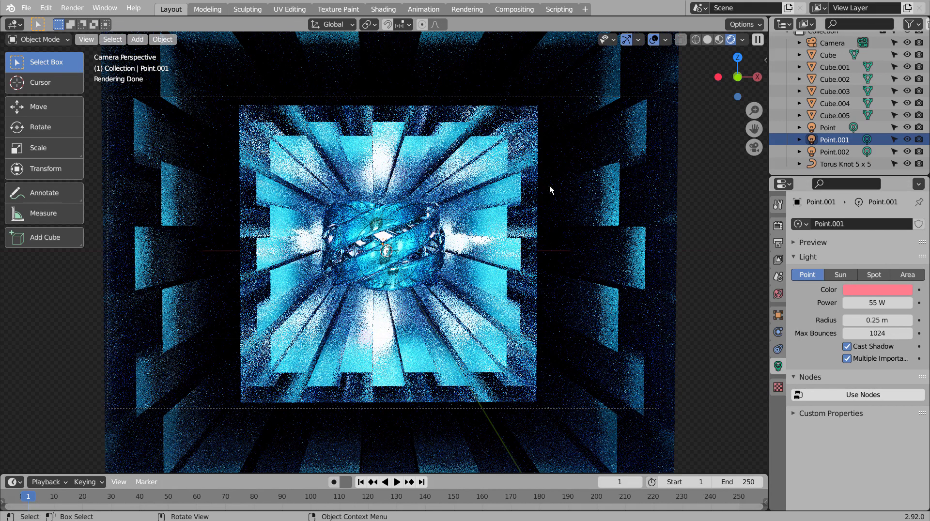
Switch the viewport to solid shading and turn off the use of compositing nodes for the scene
{"action": "left_click", "coordinate": [711, 40]}
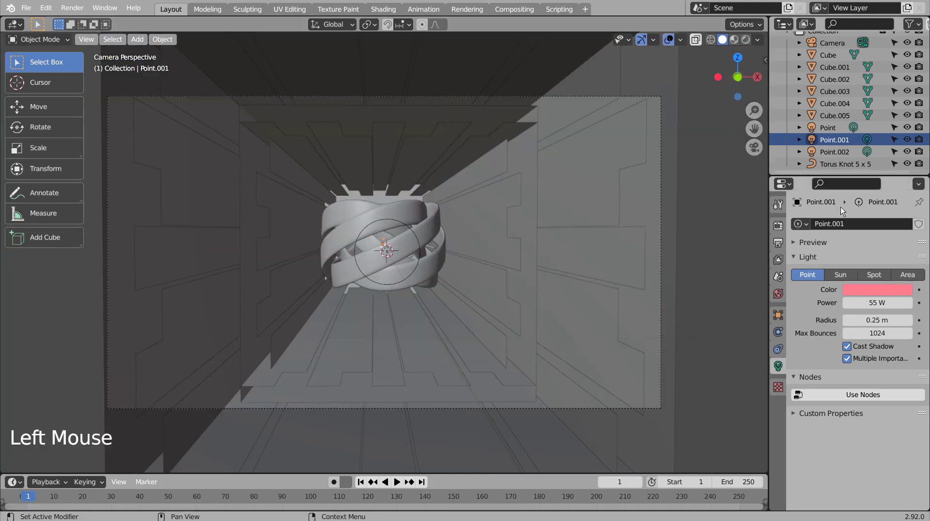
{"action": "left_click", "coordinate": [514, 8]}
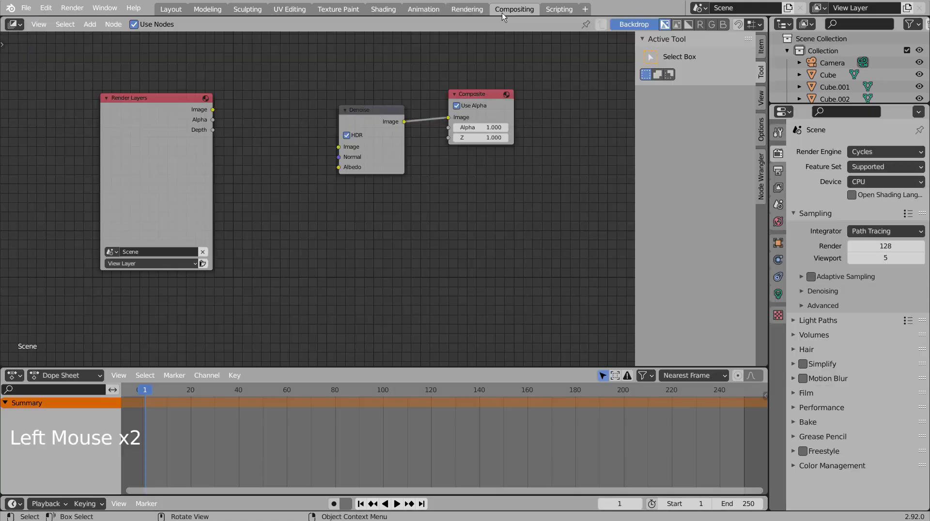
{"action": "left_click", "coordinate": [134, 24]}
{"action": "left_click", "coordinate": [171, 9]}
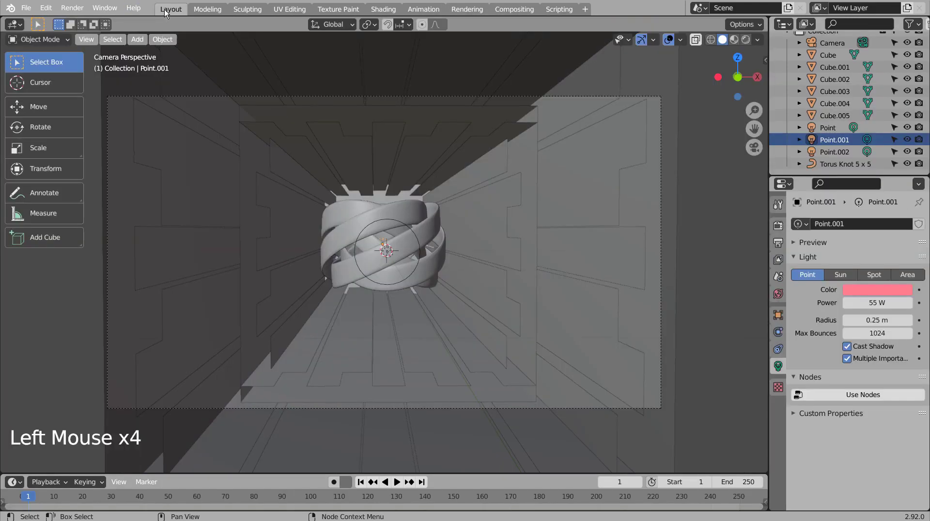
Set the Cycles render samples to 32 and the viewport samples to 1
{"action": "left_click", "coordinate": [779, 226]}
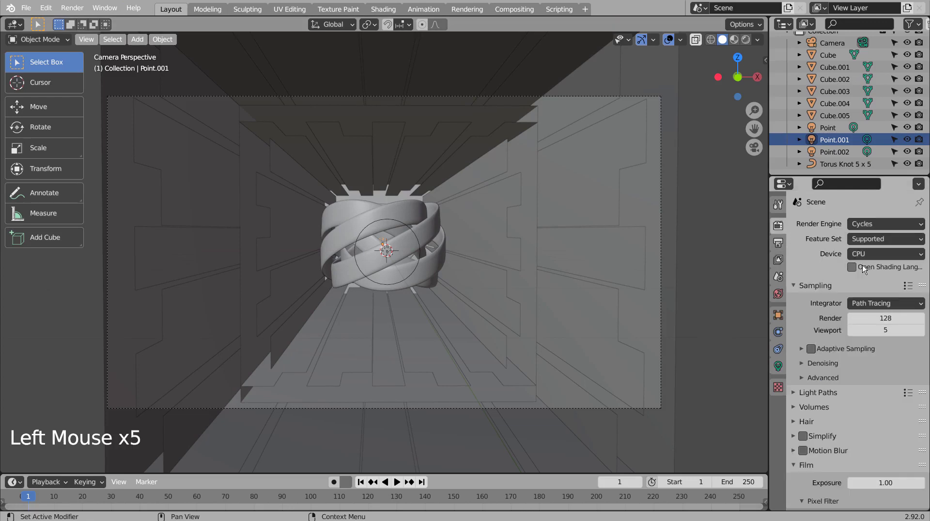
{"action": "left_click", "coordinate": [889, 318]}
{"action": "type", "text": "32"}
{"action": "key", "text": "Tab"}
{"action": "type", "text": "1"}
{"action": "key", "text": "Return"}
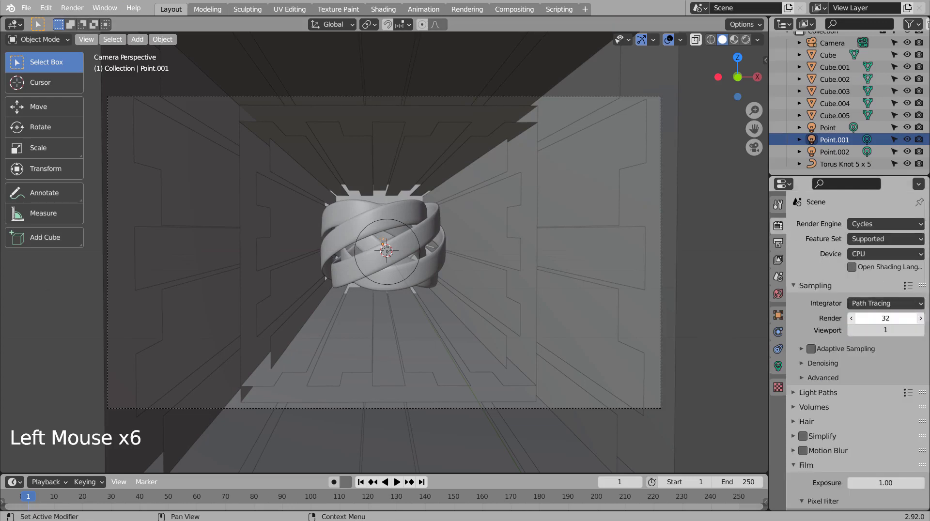
Deselect the light, save the file, and render the current frame
{"action": "left_click", "coordinate": [714, 287]}
{"action": "key", "text": "ctrl+s"}
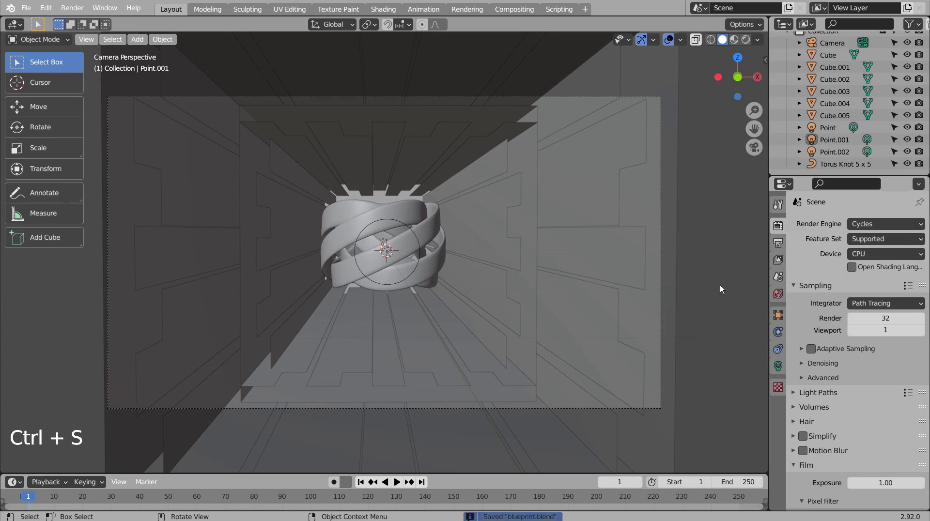
{"action": "key", "text": "F12"}
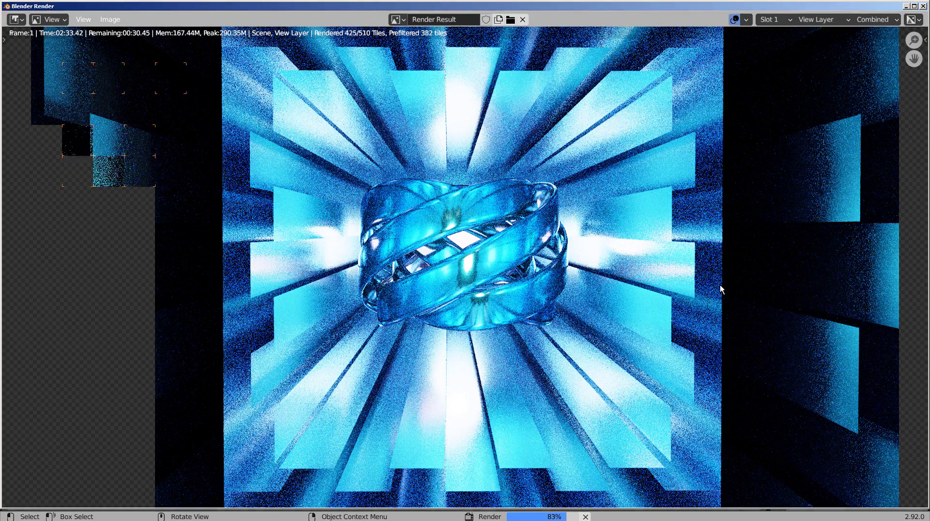